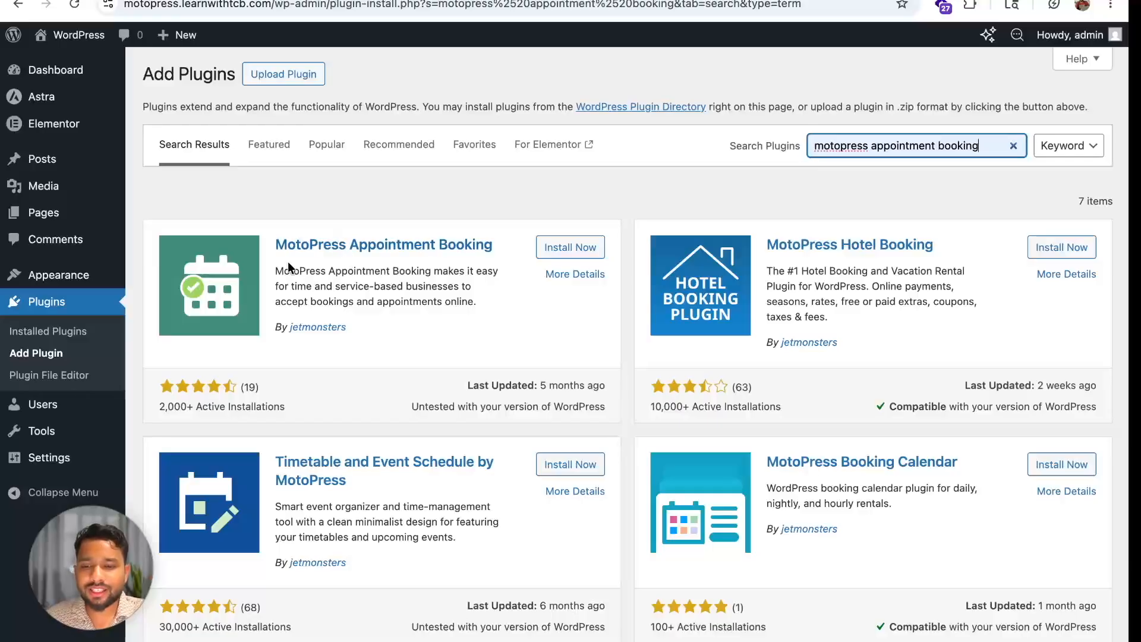
Install and activate the MotoPress Appointment Booking plugin from the search results.
click(569, 238)
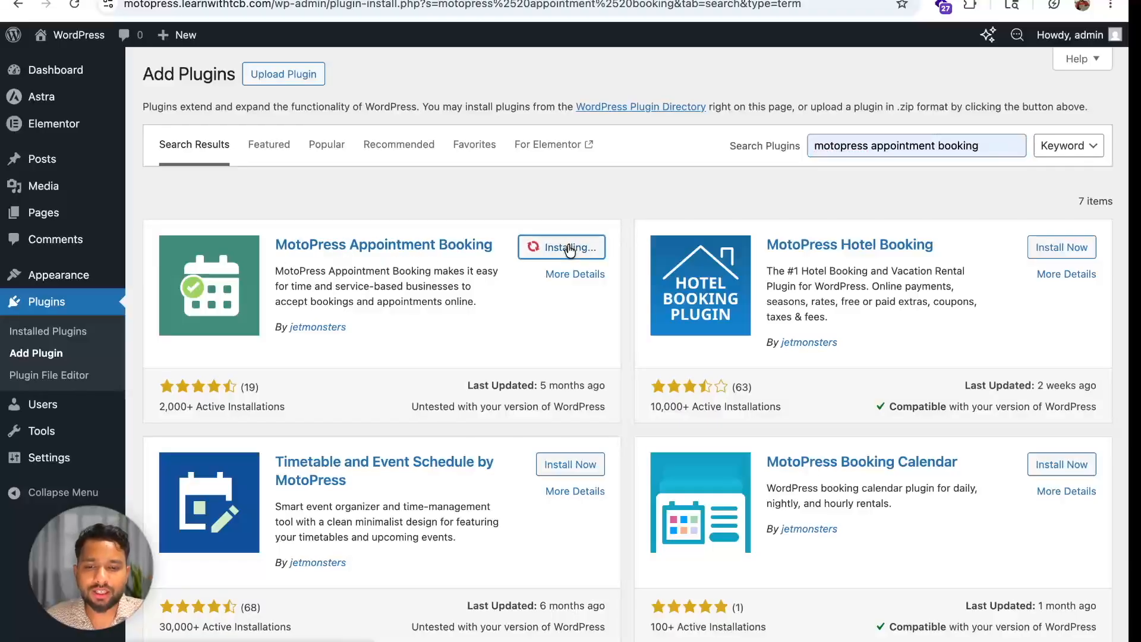
scroll(627, 291, down, 1)
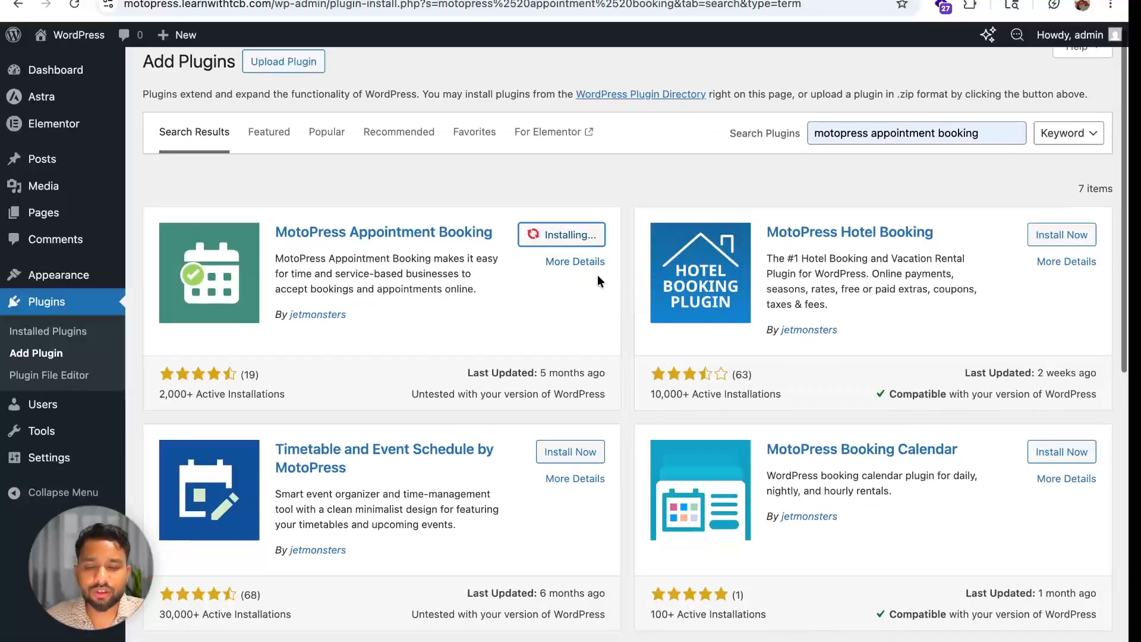
scroll(626, 301, down, 1)
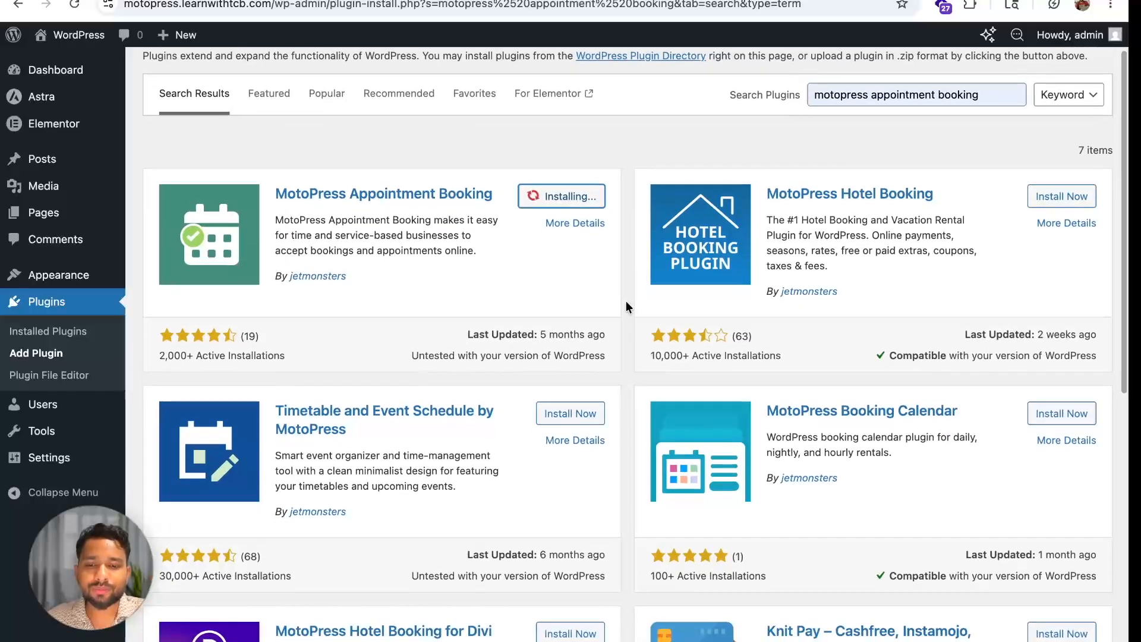
scroll(626, 301, up, 1)
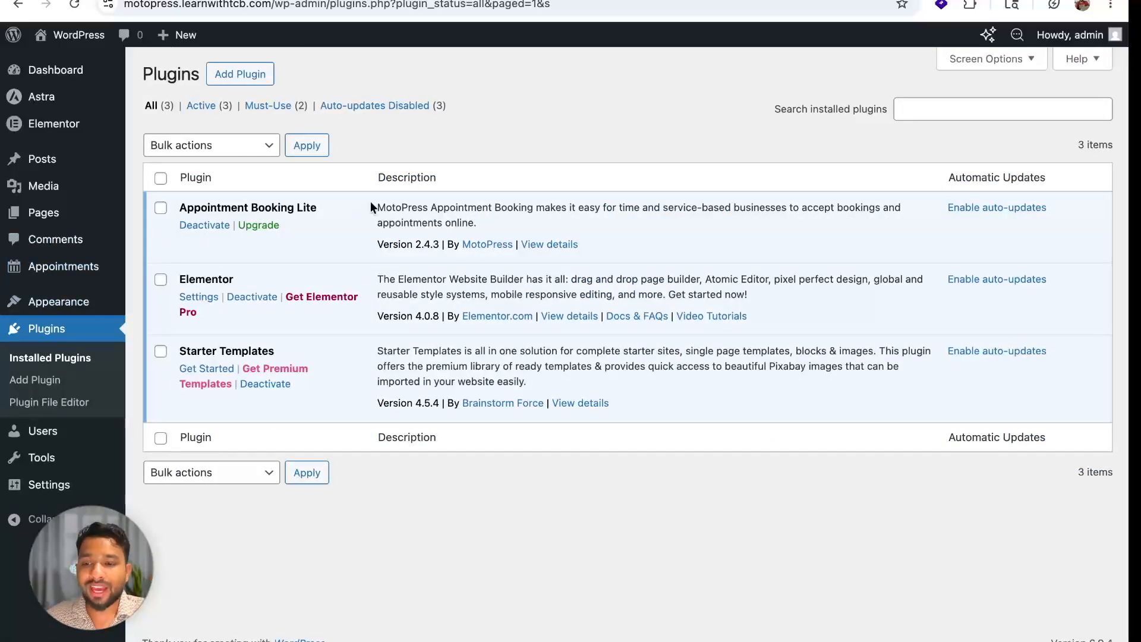
Open the general settings of the Appointments plugin.
mouse_move(57, 277)
click(57, 276)
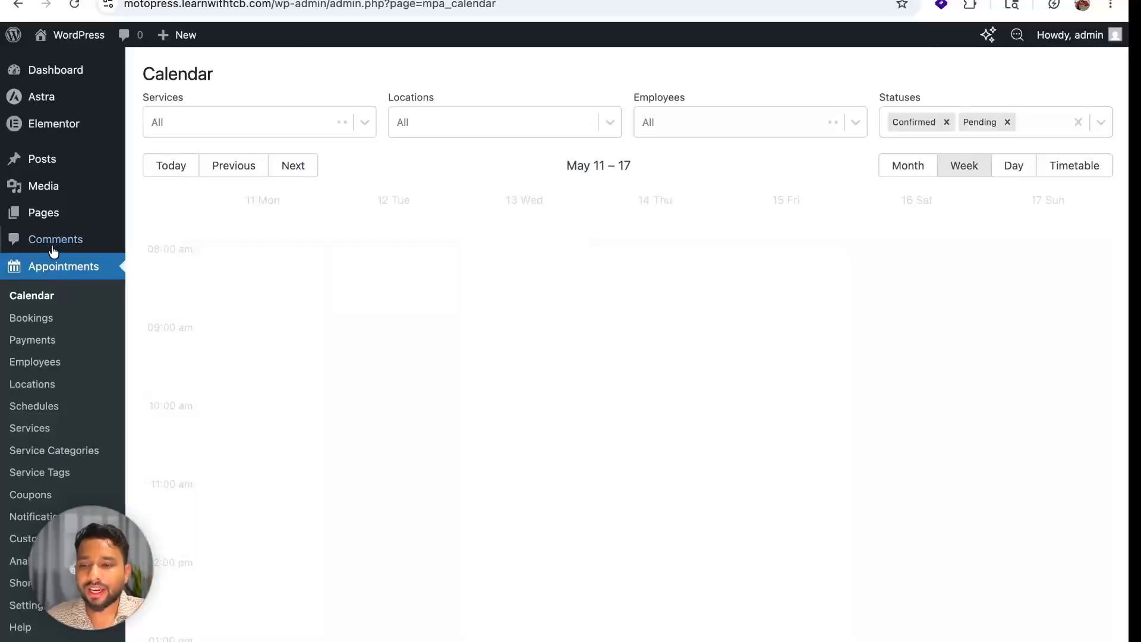
scroll(63, 316, down, 2)
scroll(64, 316, down, 1)
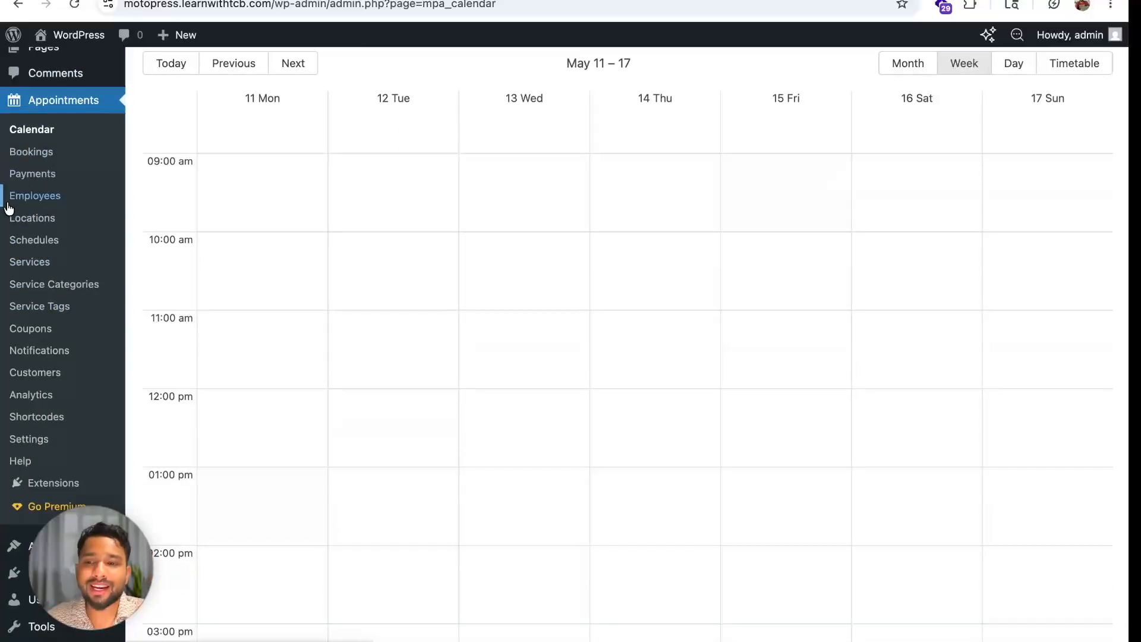
scroll(69, 356, down, 1)
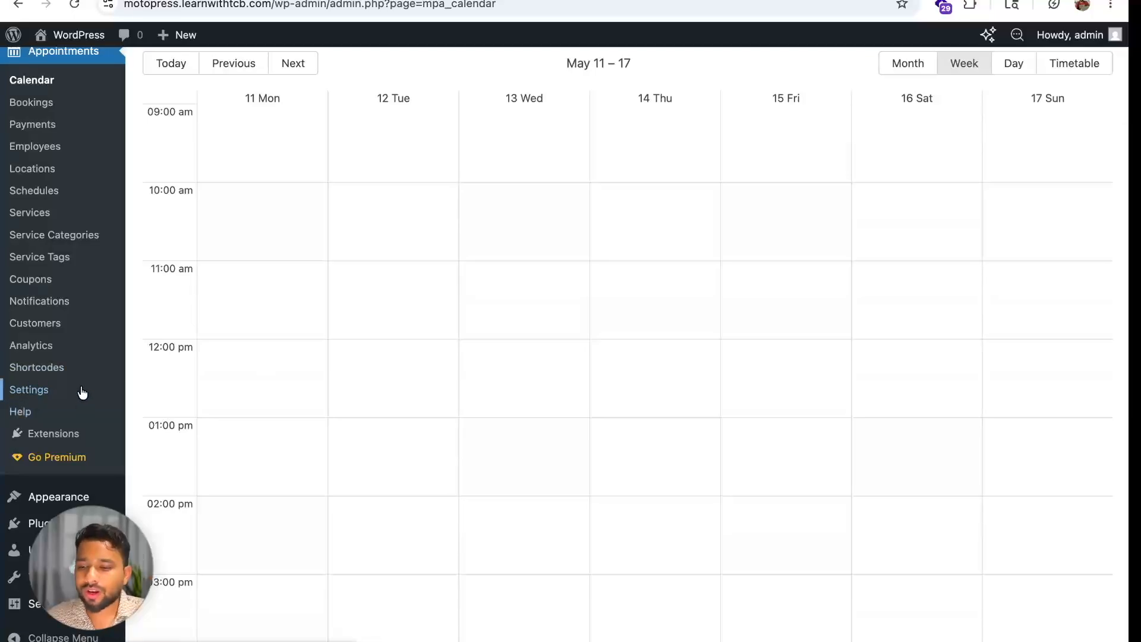
click(47, 394)
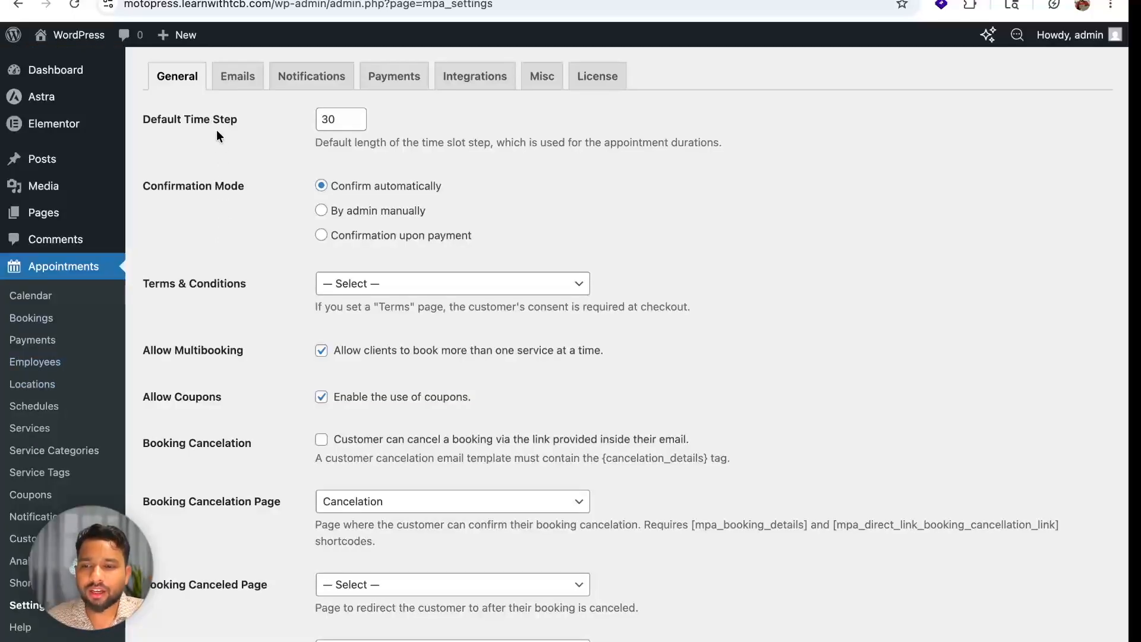
Check the default time step and choose Confirm automatically as the confirmation mode.
double_click(328, 119)
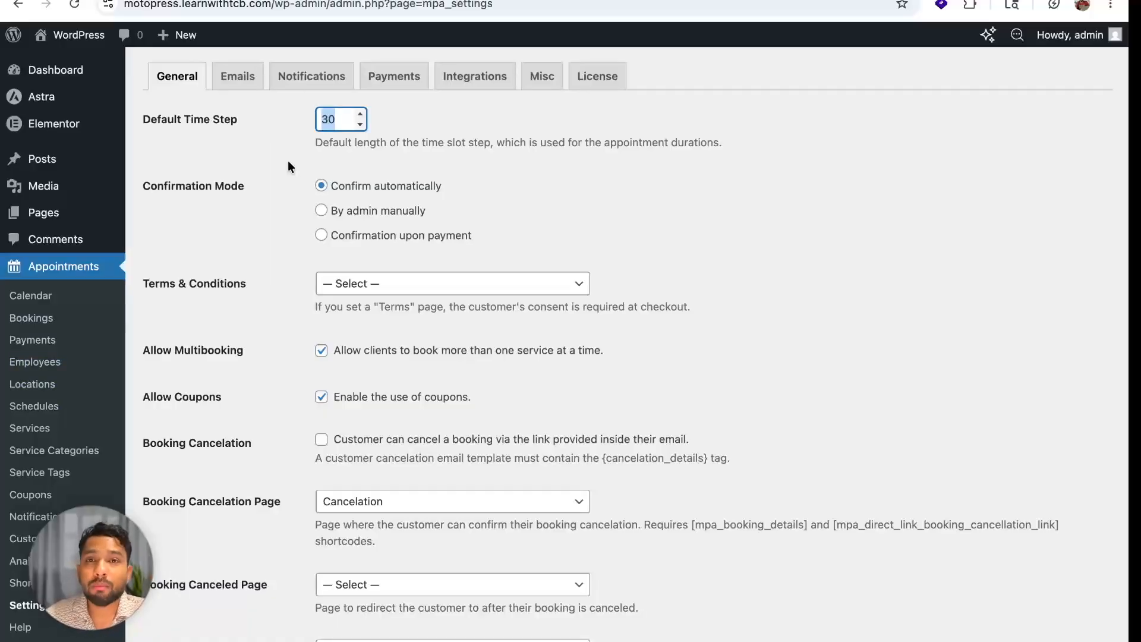
click(304, 110)
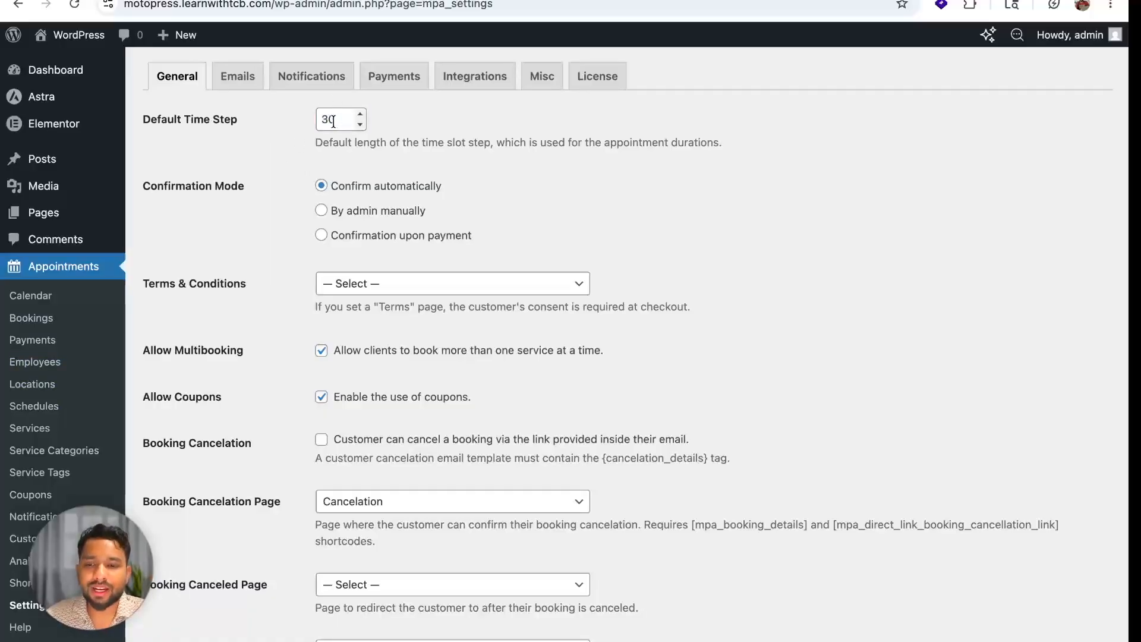
scroll(299, 187, down, 1)
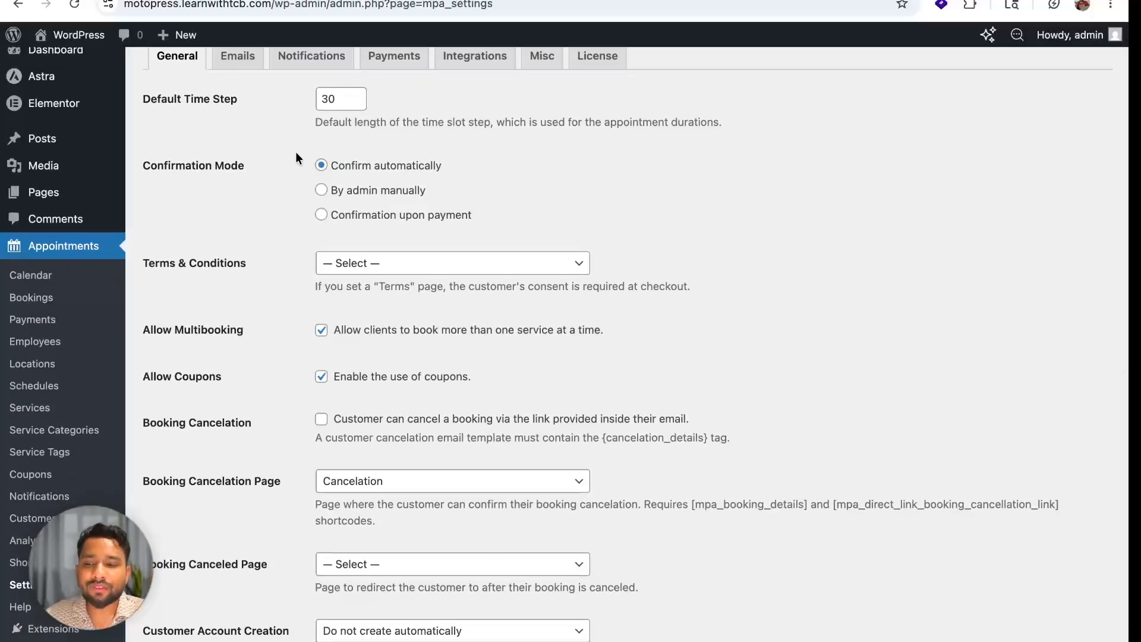
scroll(301, 162, down, 1)
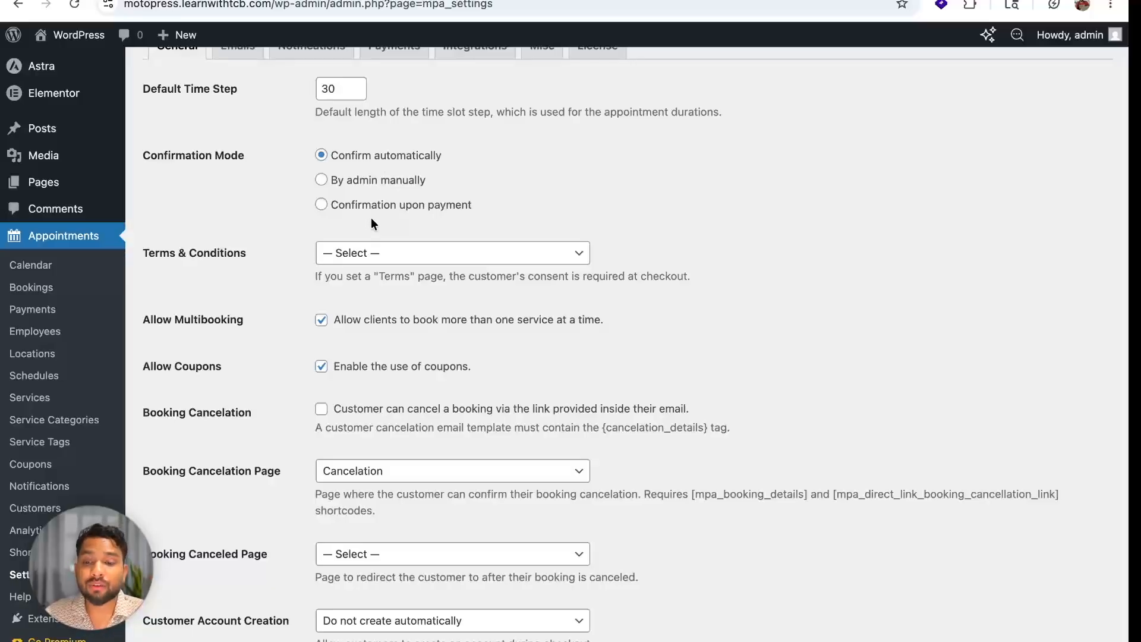
click(321, 155)
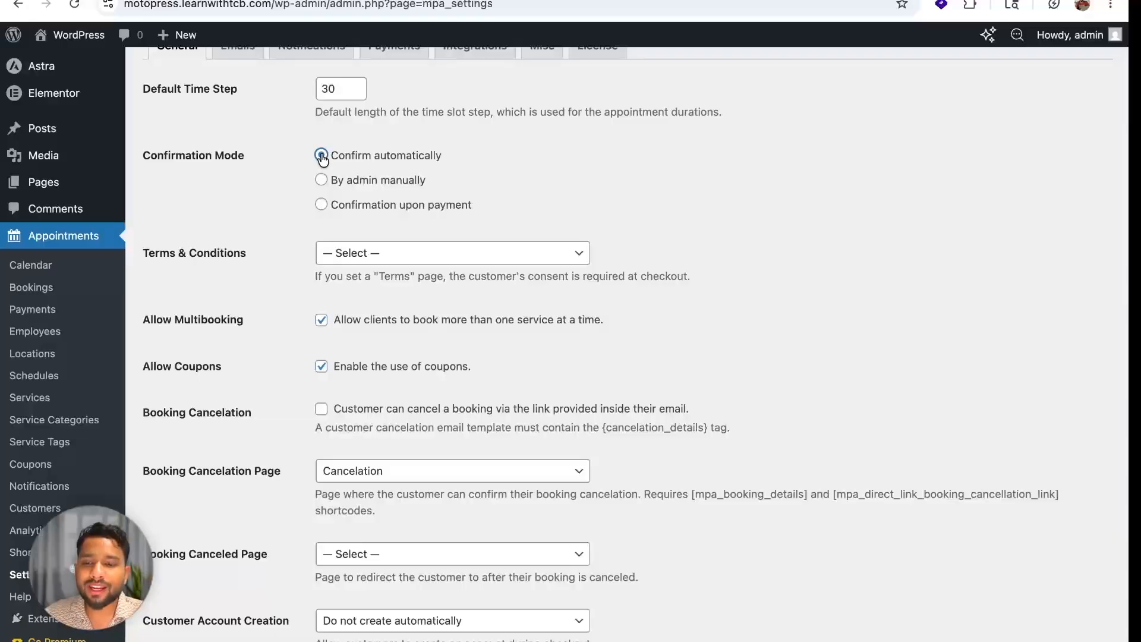
Leave the Terms & Conditions page unselected and choose Cancelation as the booking cancelation page.
scroll(293, 250, down, 1)
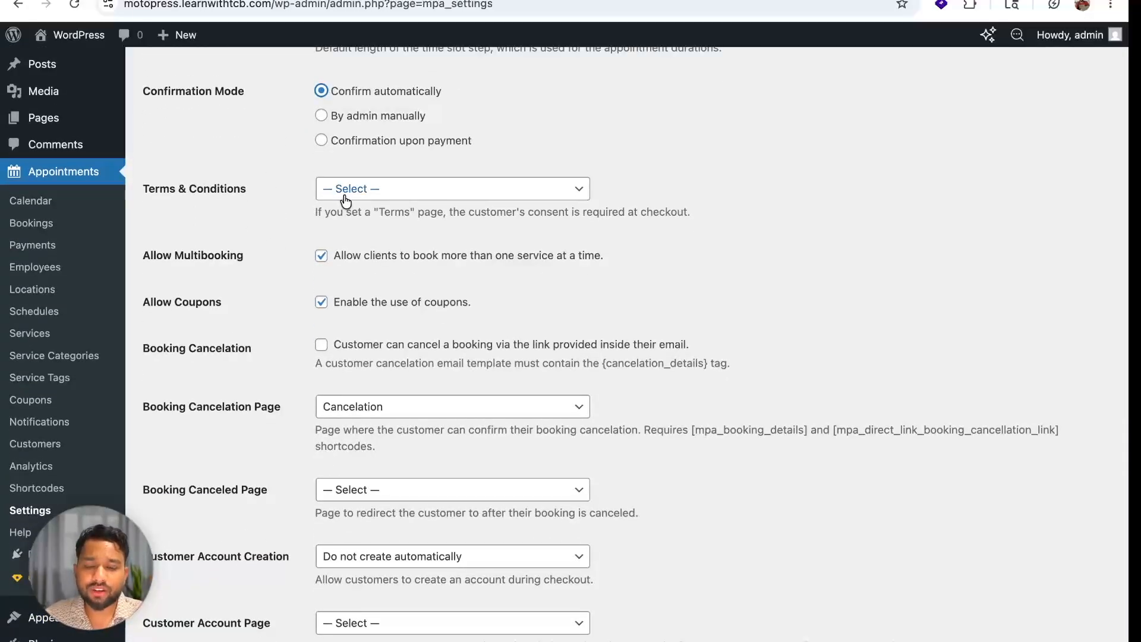
click(428, 204)
click(290, 233)
scroll(290, 233, down, 1)
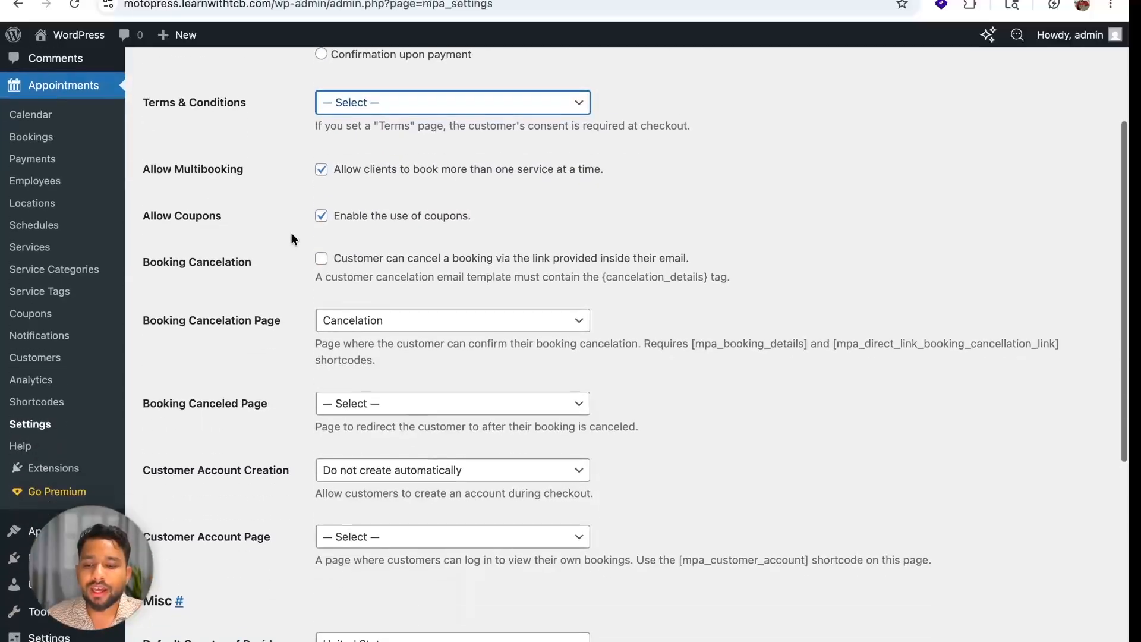
scroll(291, 238, down, 2)
click(357, 224)
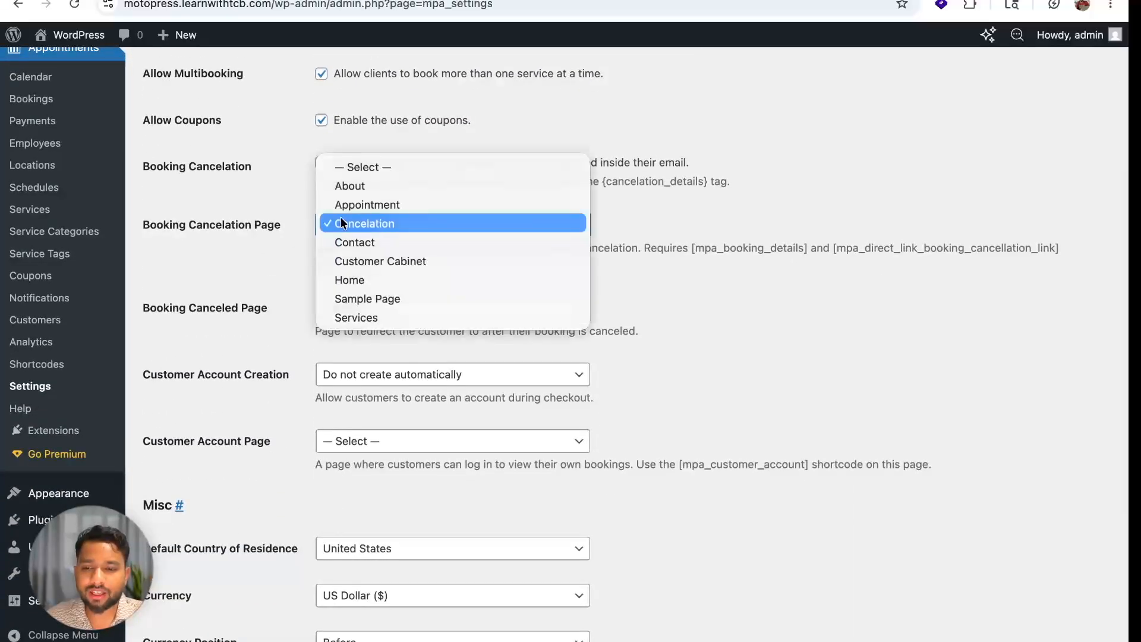
click(380, 225)
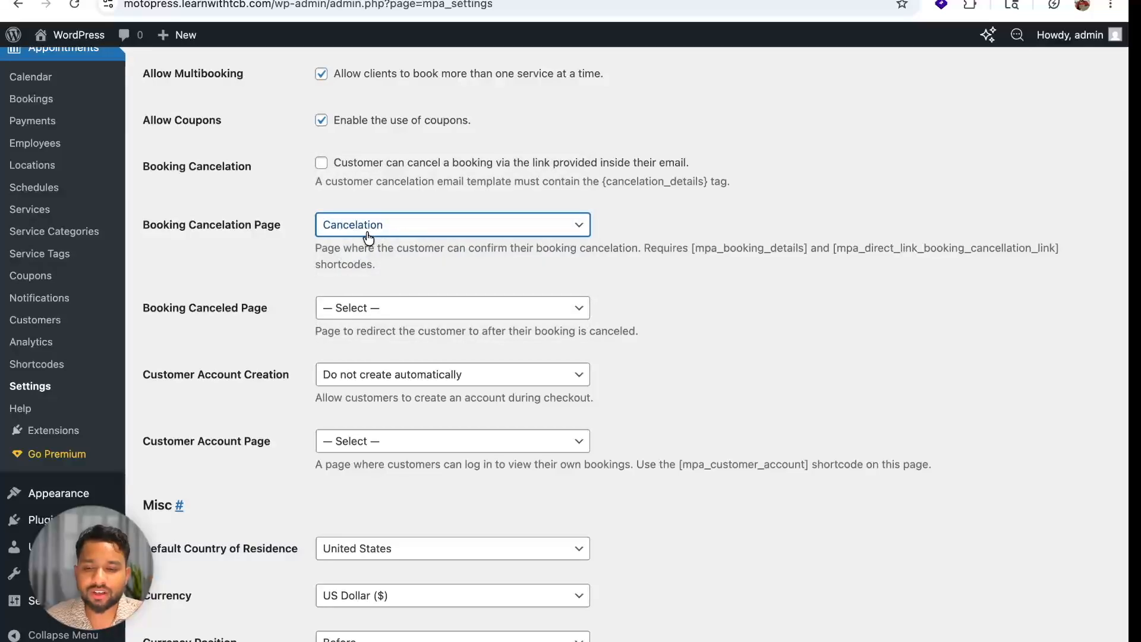
Highlight the shortcodes required for the booking cancelation page in its description.
scroll(336, 278, down, 1)
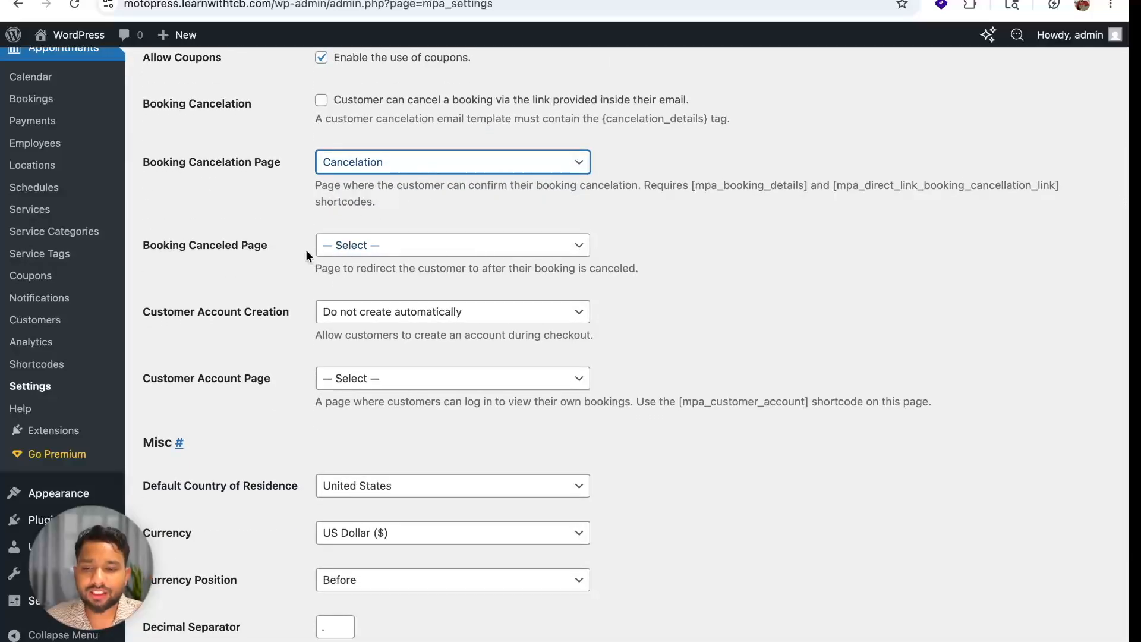
scroll(573, 240, up, 1)
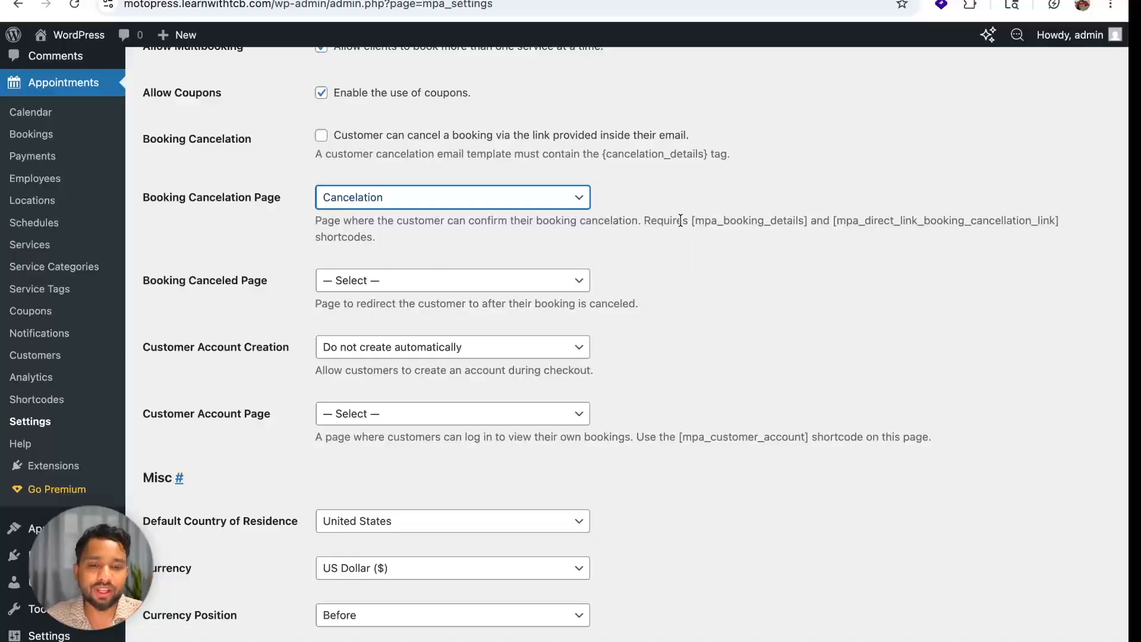
drag(692, 221, 1018, 221)
click(757, 222)
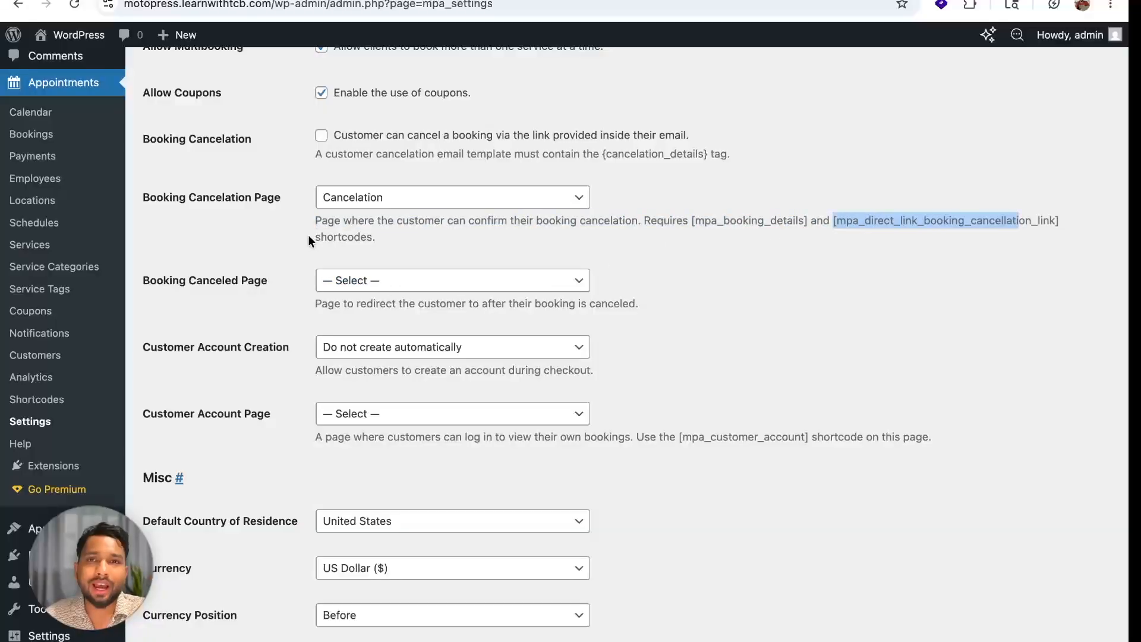
Choose US Dollar ($) as the currency and save the general settings.
scroll(309, 238, down, 4)
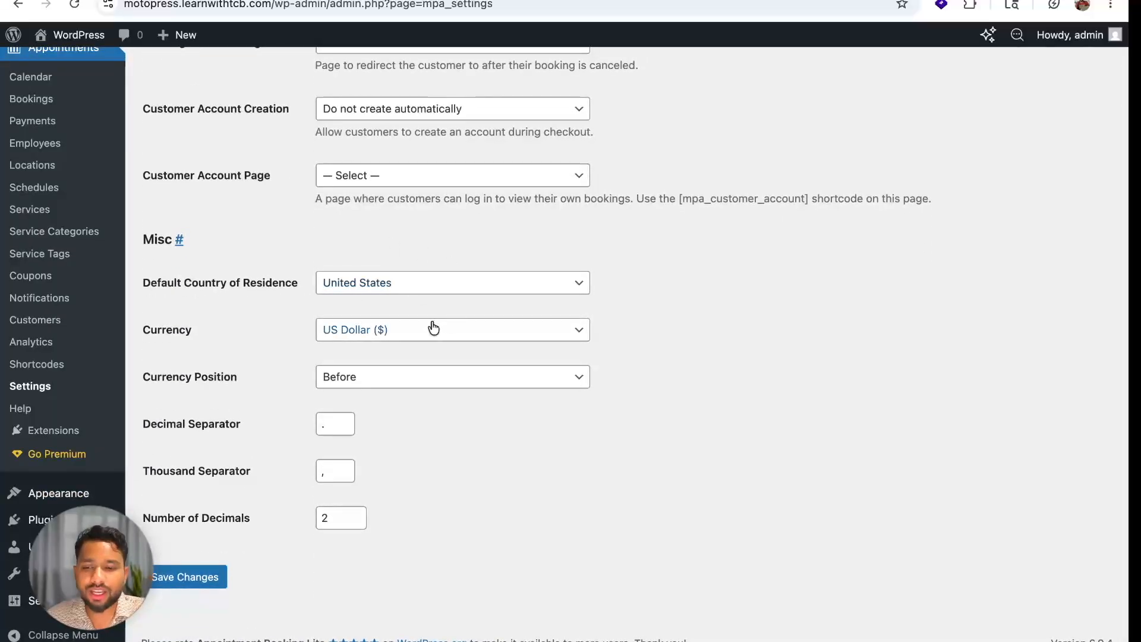
click(498, 333)
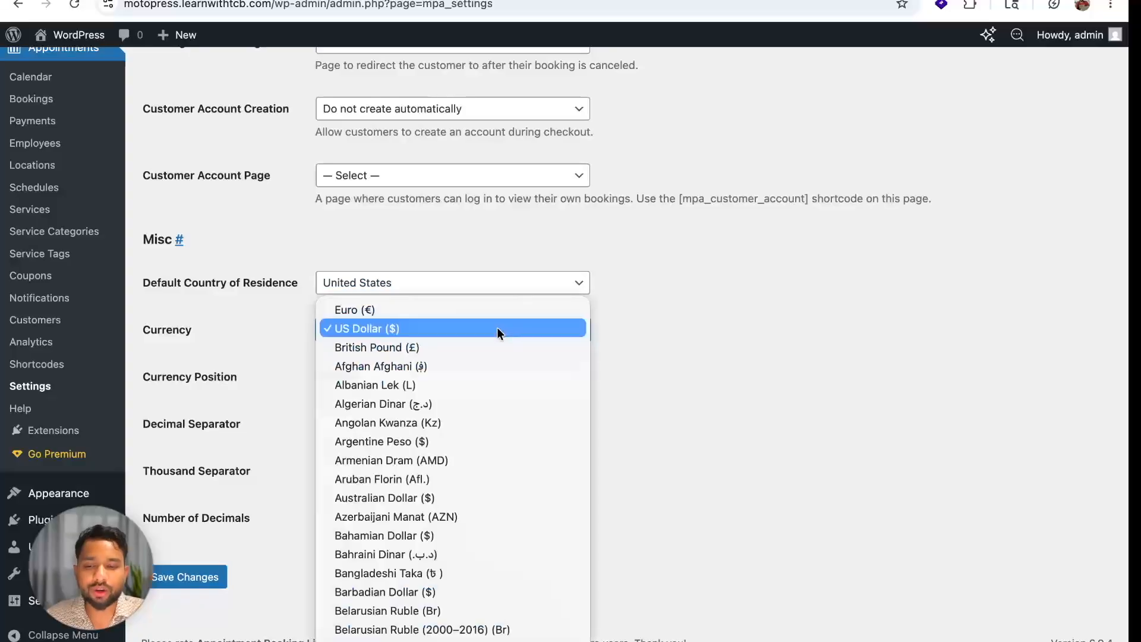
click(497, 329)
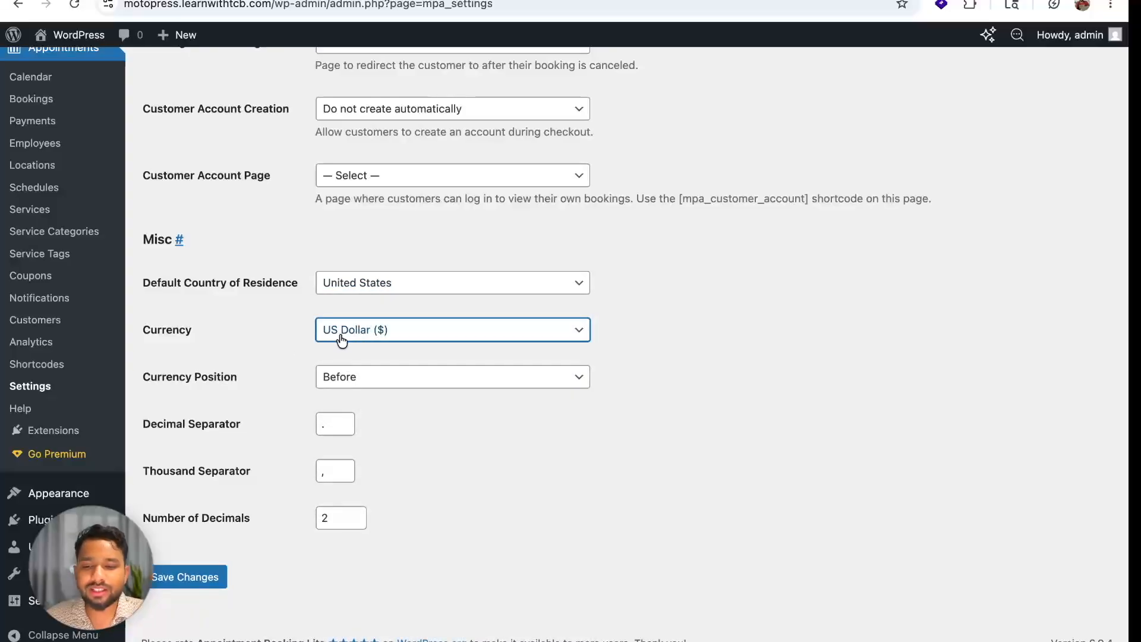
click(209, 583)
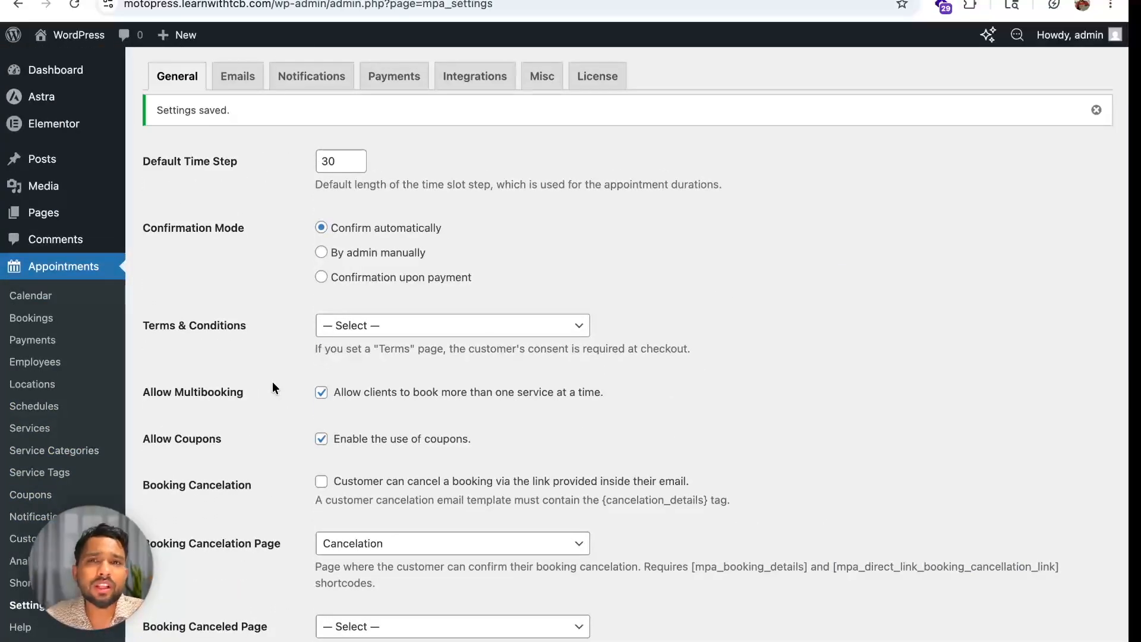
scroll(272, 383, down, 2)
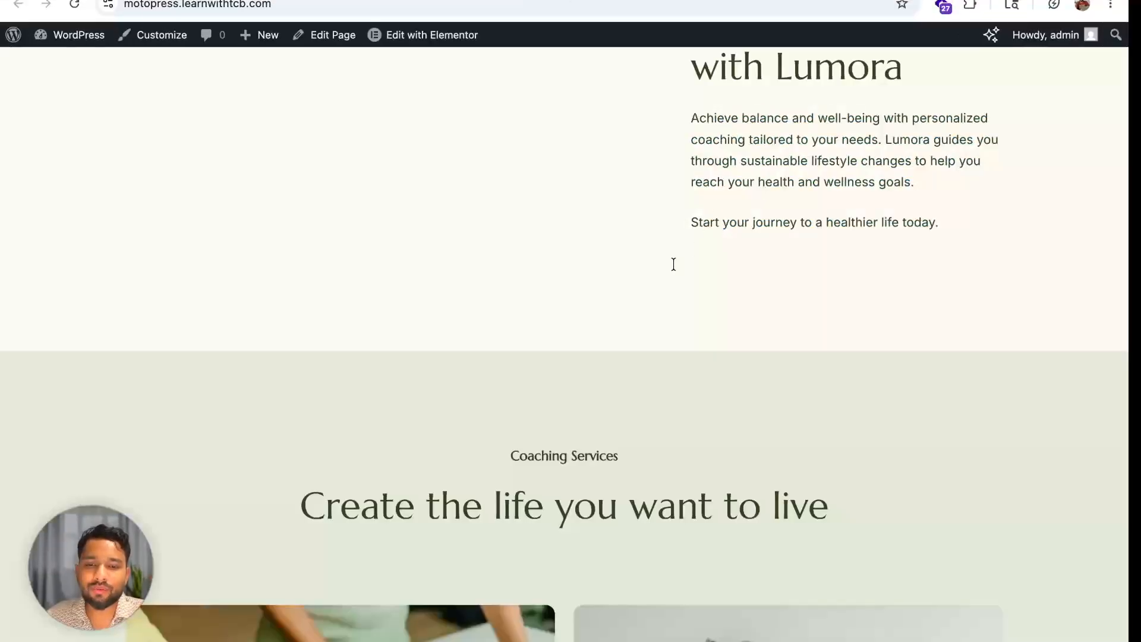
scroll(524, 328, down, 8)
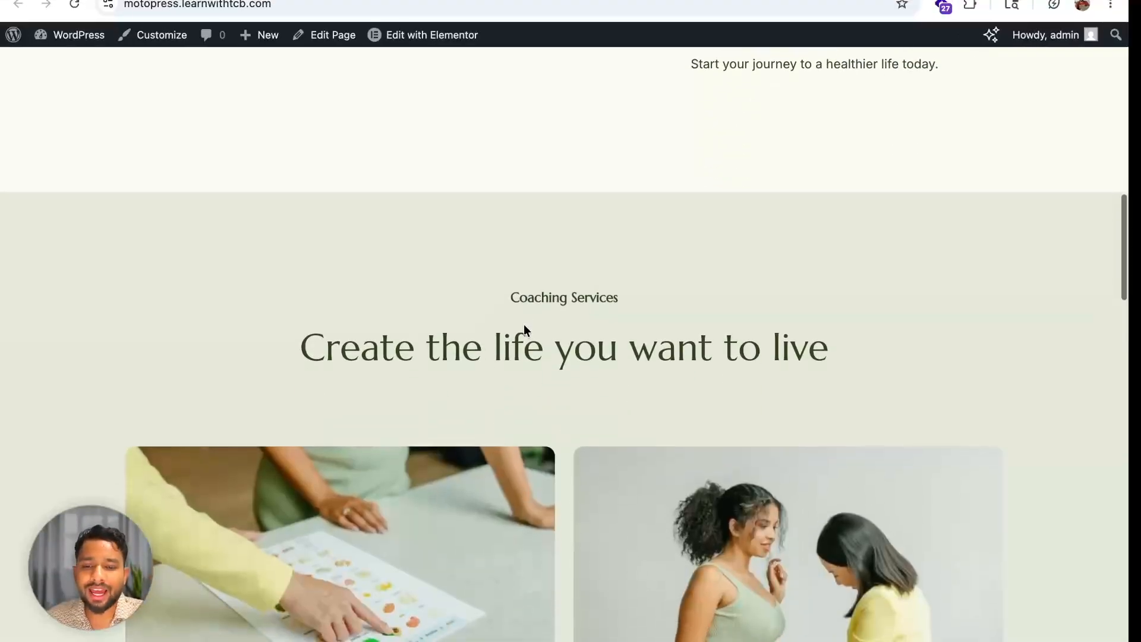
scroll(523, 323, up, 12)
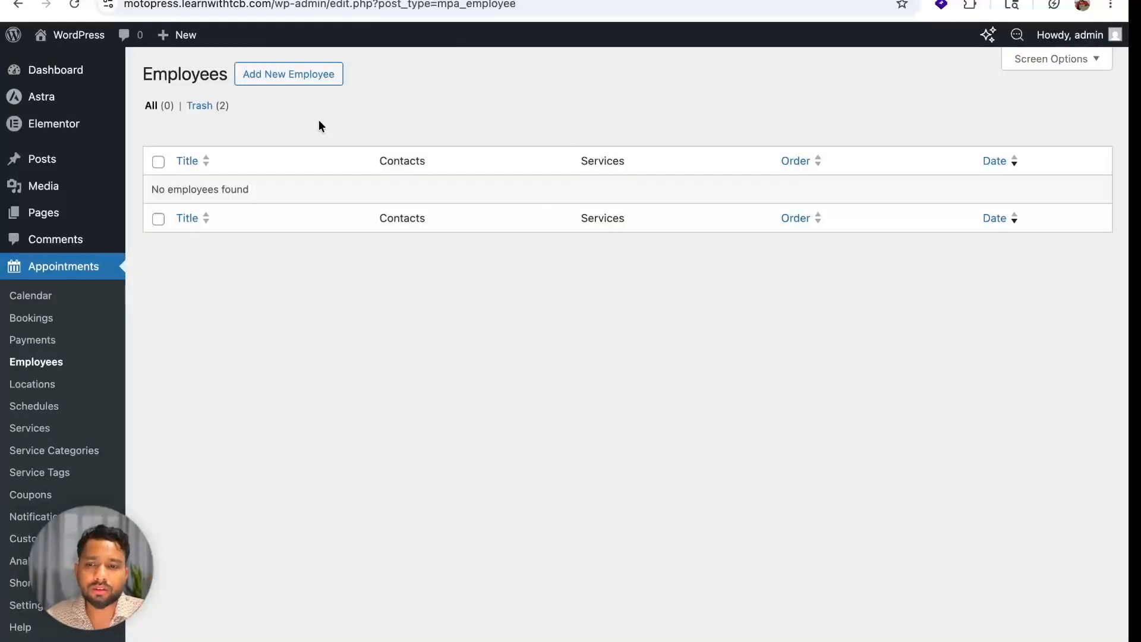
Add a new employee and enter the first doctor's name as the title.
click(290, 81)
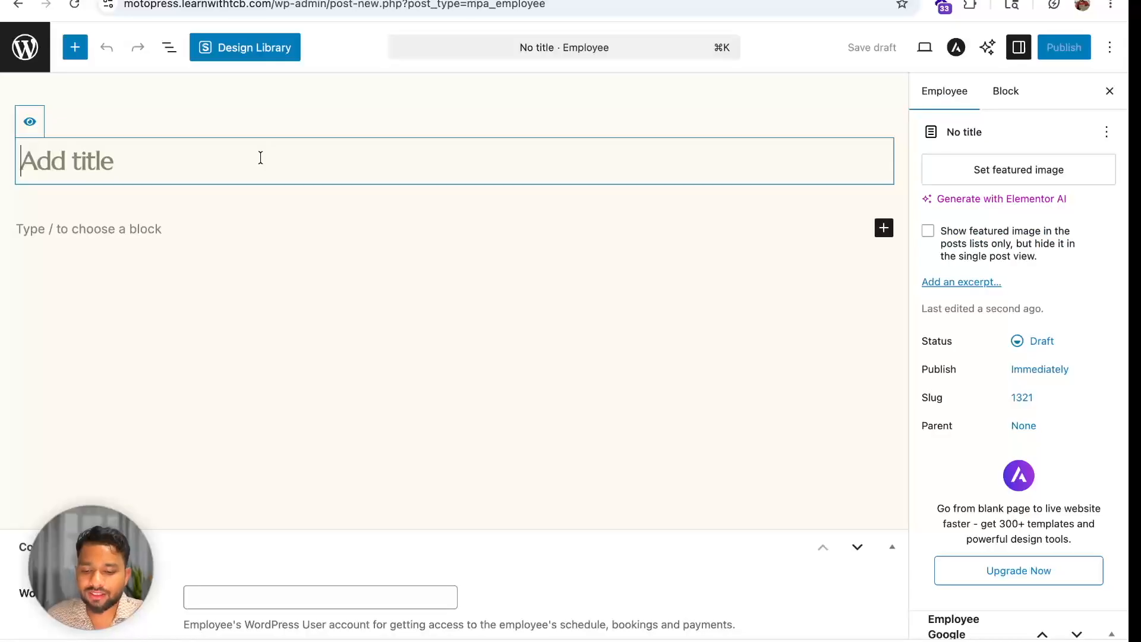
text(Da)
key(BackSpace)
text(r. Jesica)
Set the media library portrait of the woman in a pink headscarf as the featured image and publish the employee.
click(1030, 175)
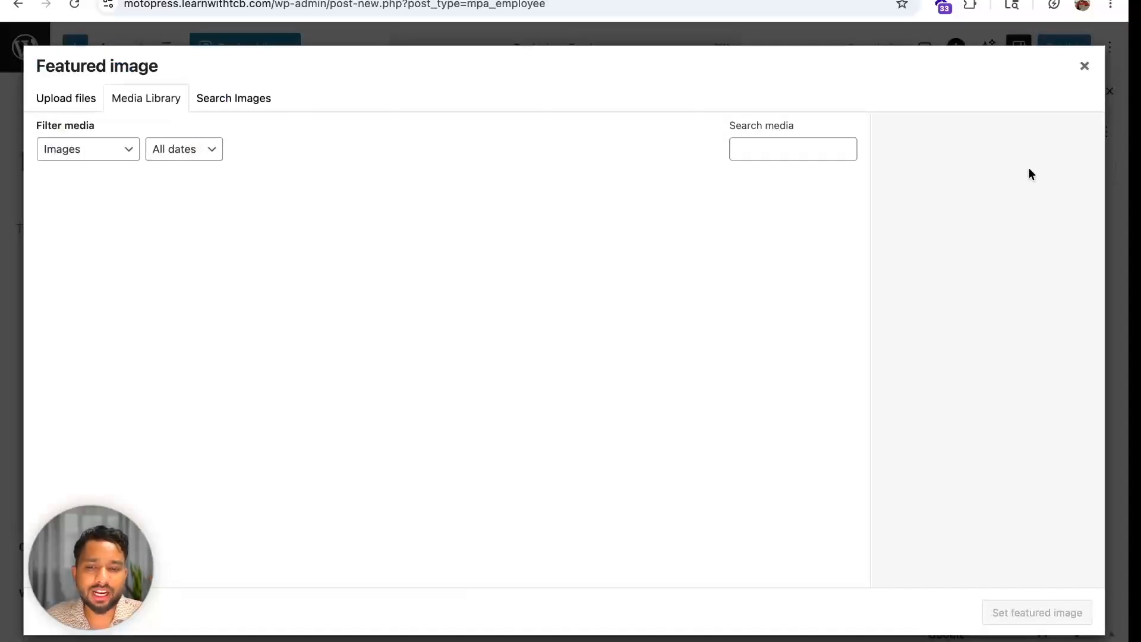
scroll(265, 285, down, 10)
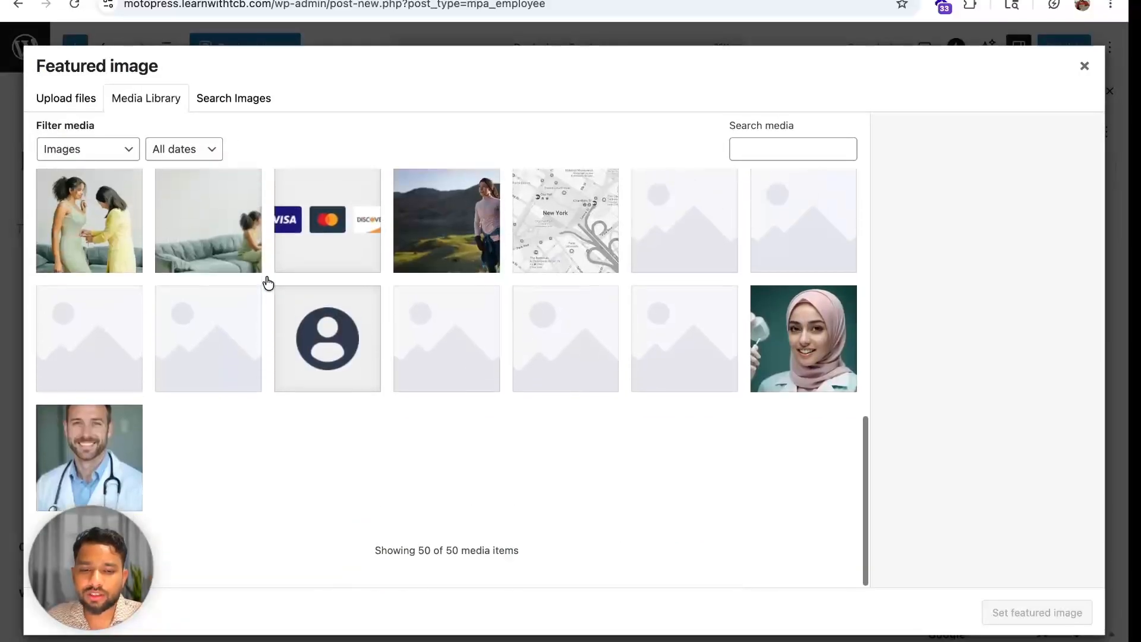
click(796, 356)
click(1018, 611)
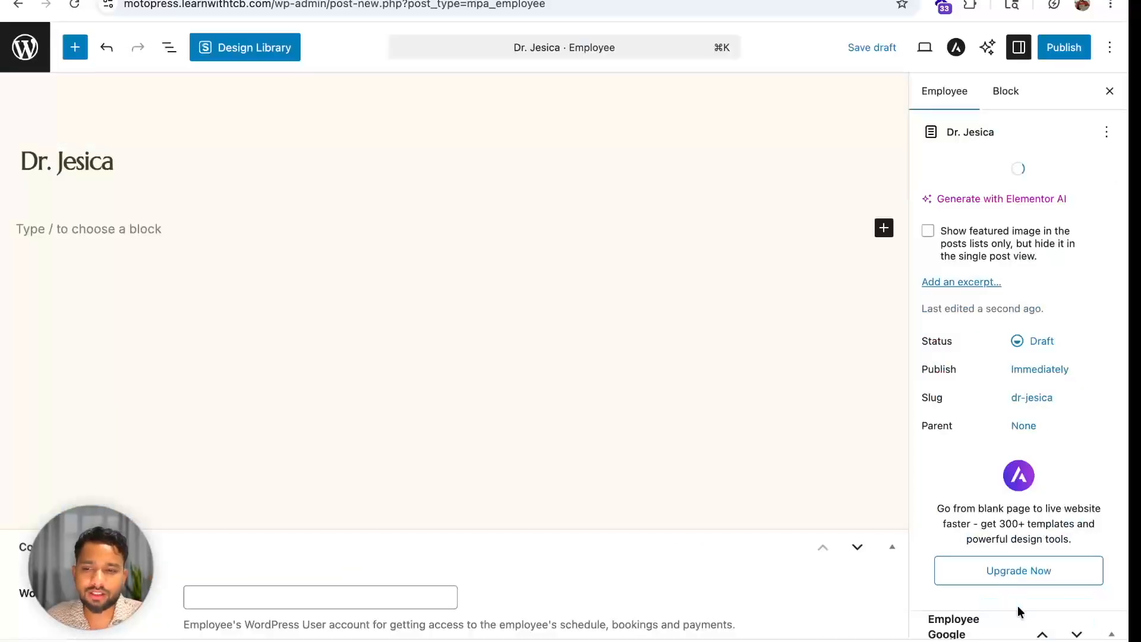
click(1064, 47)
click(1056, 53)
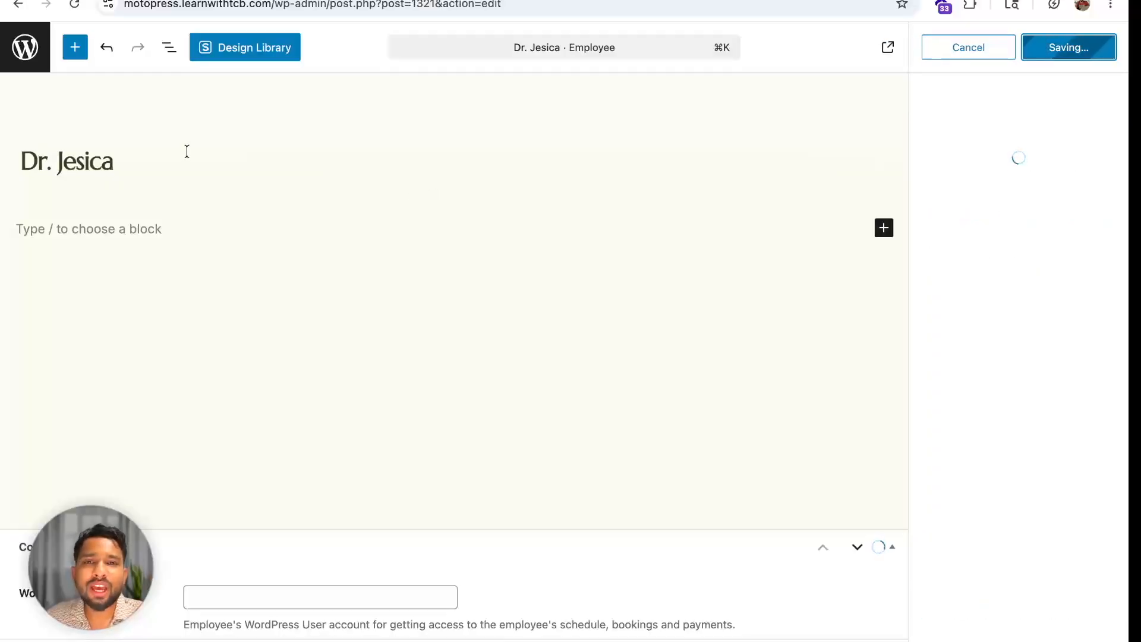
Return to the employee list and add another employee titled with the second doctor's name.
click(15, 4)
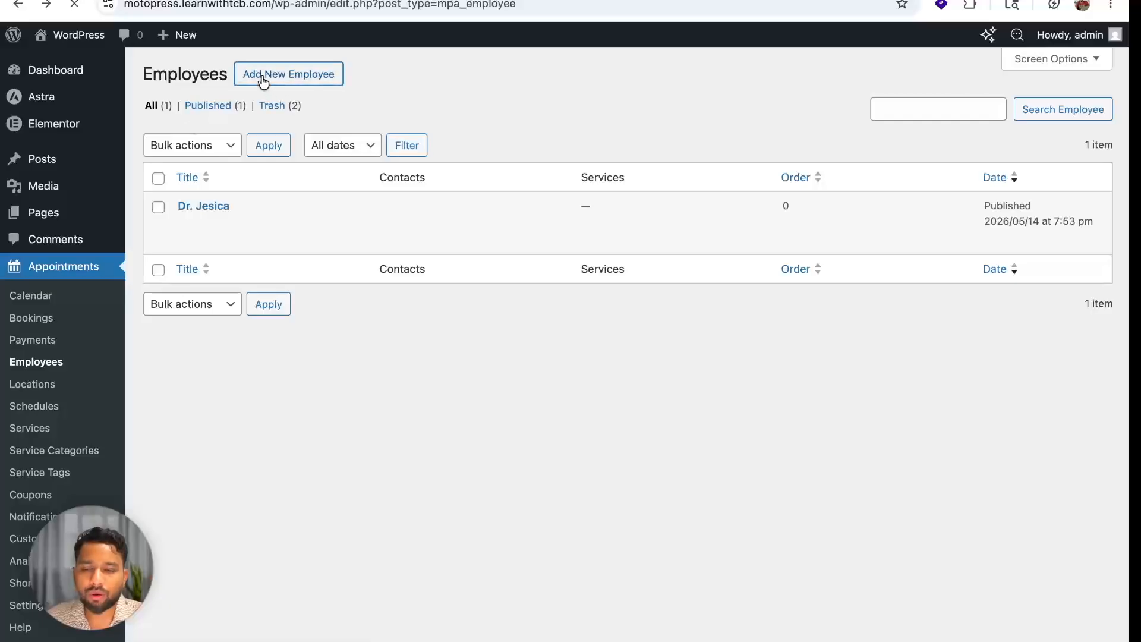
click(293, 84)
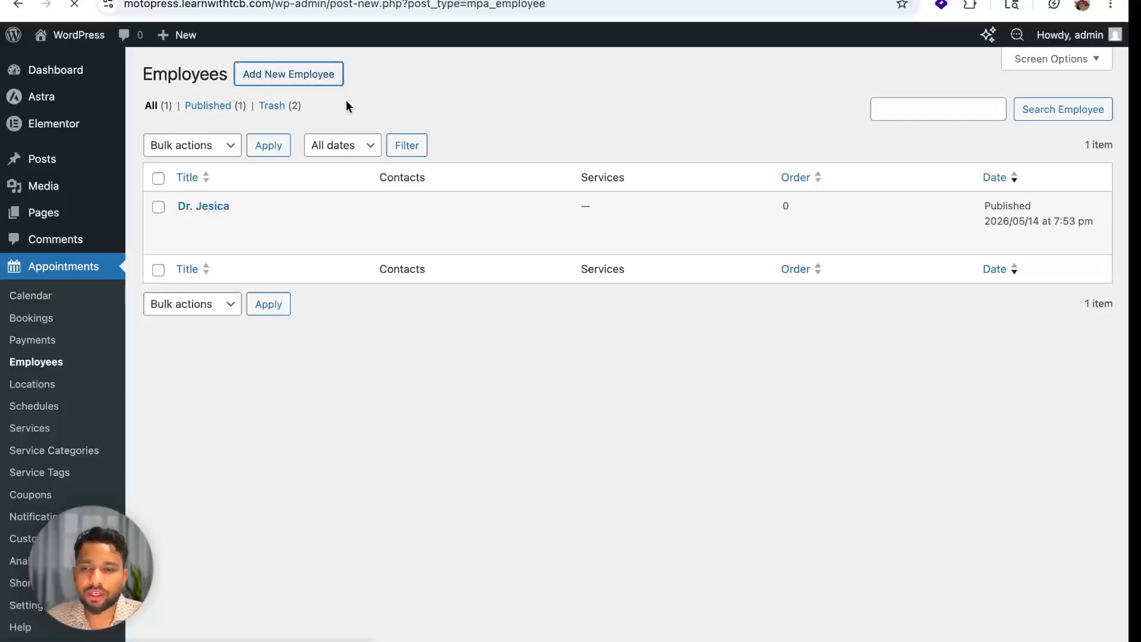
text(Dr. Jack)
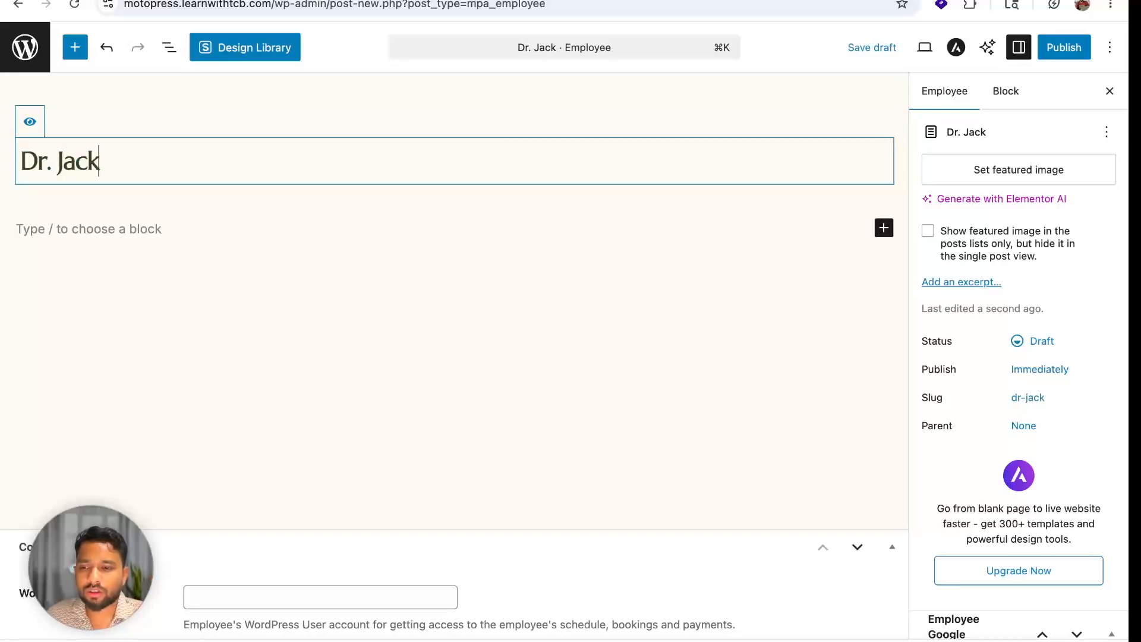
Set a media library photo as the second doctor's featured image and publish the employee.
click(1017, 169)
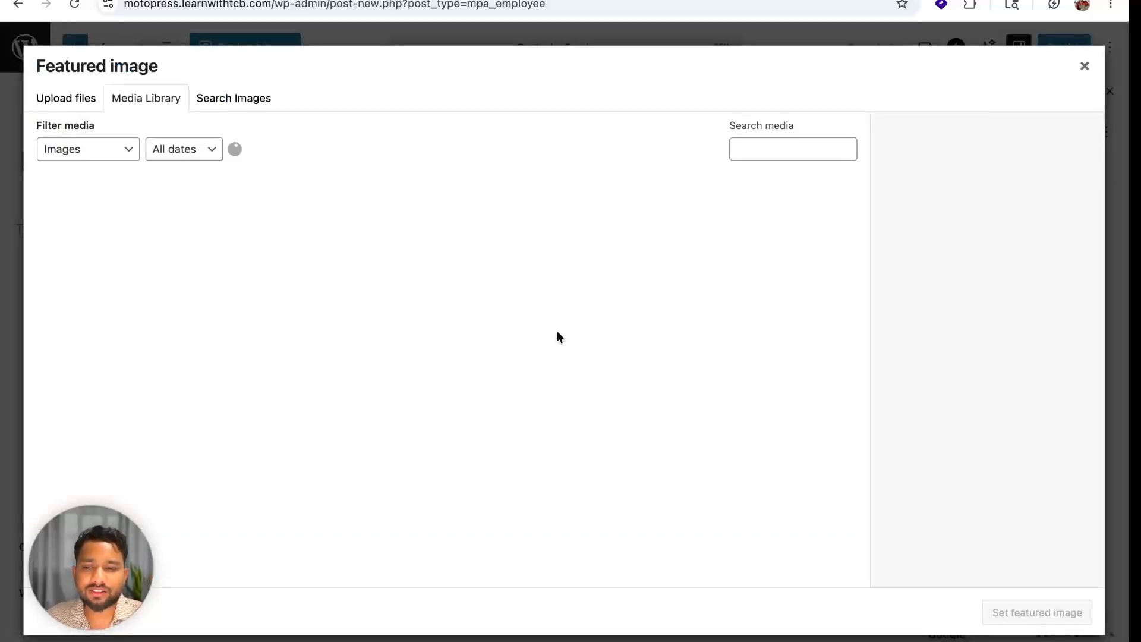
double_click(128, 447)
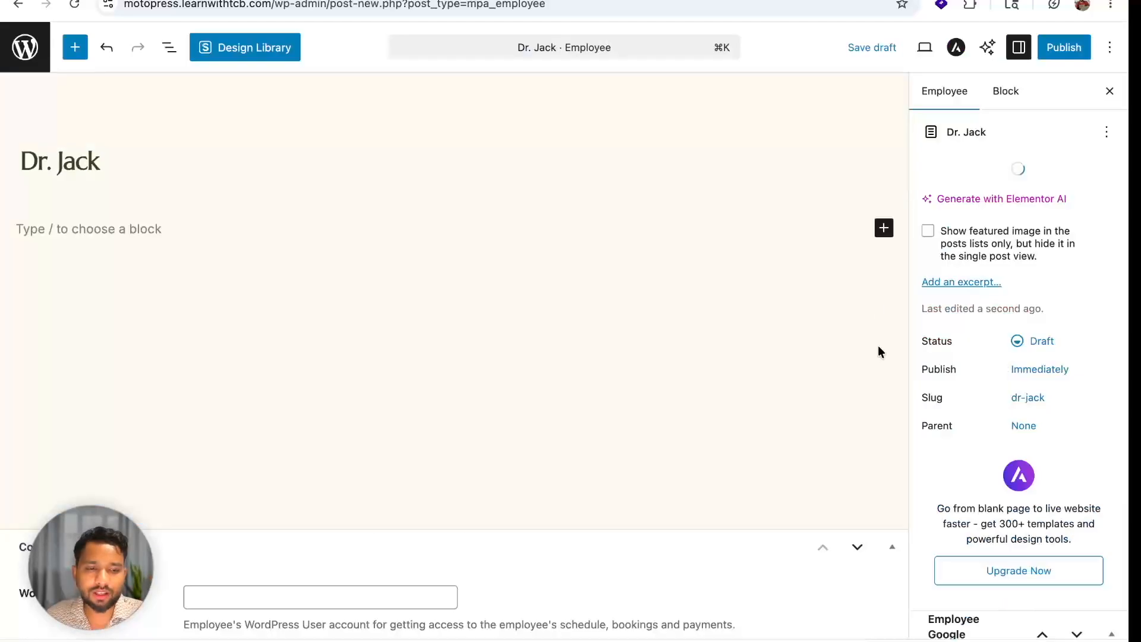
click(1074, 61)
click(1073, 55)
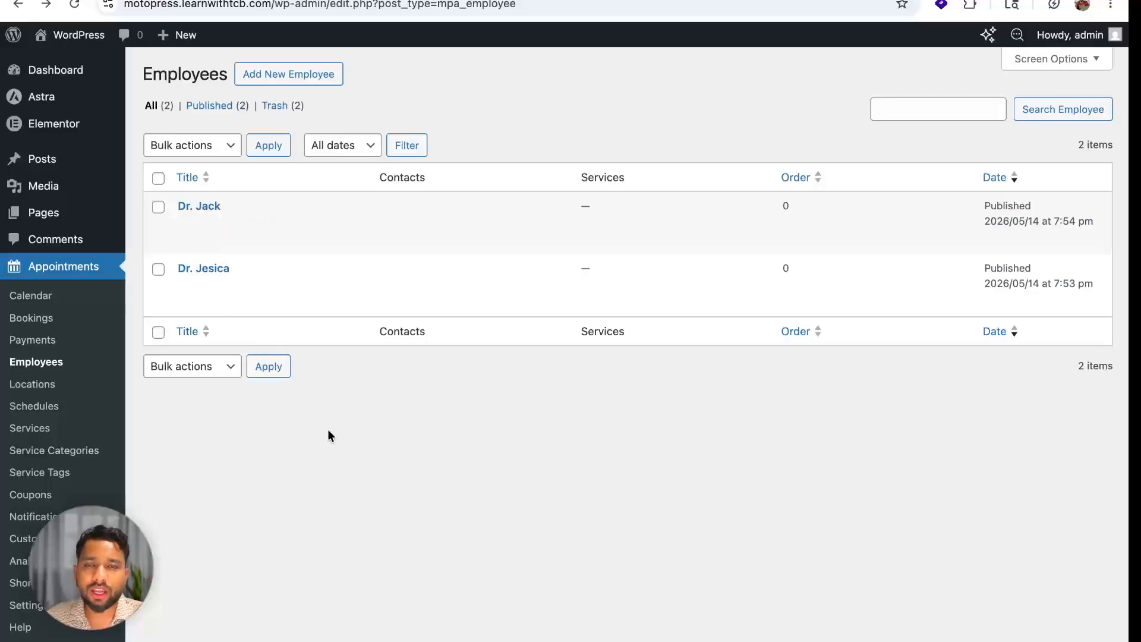
Add a new location titled New York, publish it and return to the location list.
scroll(327, 431, down, 2)
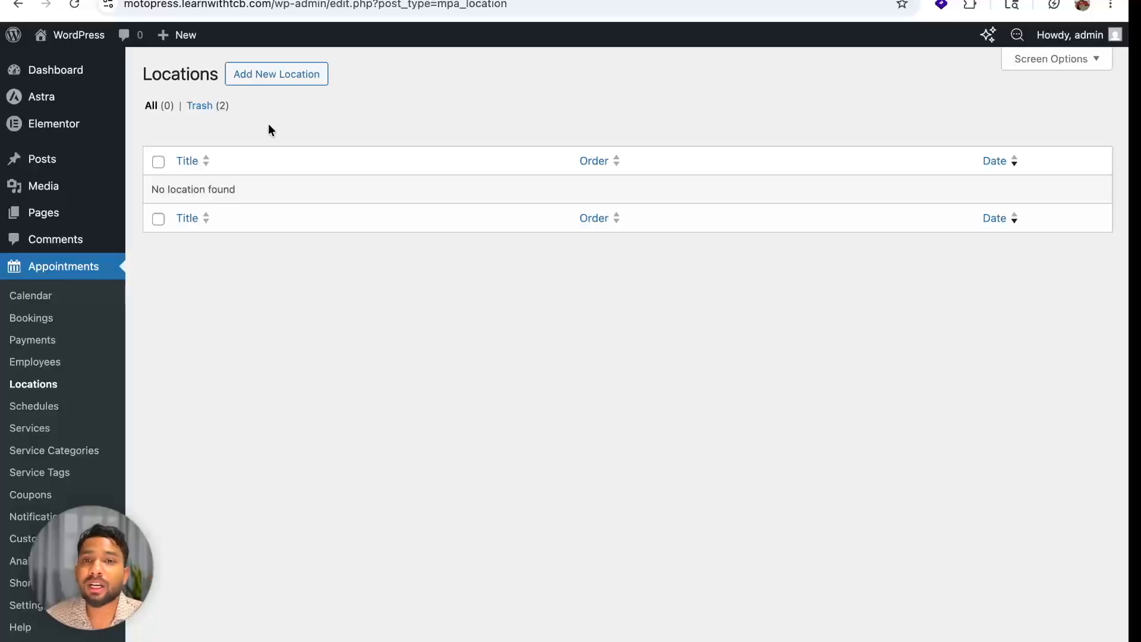
click(250, 82)
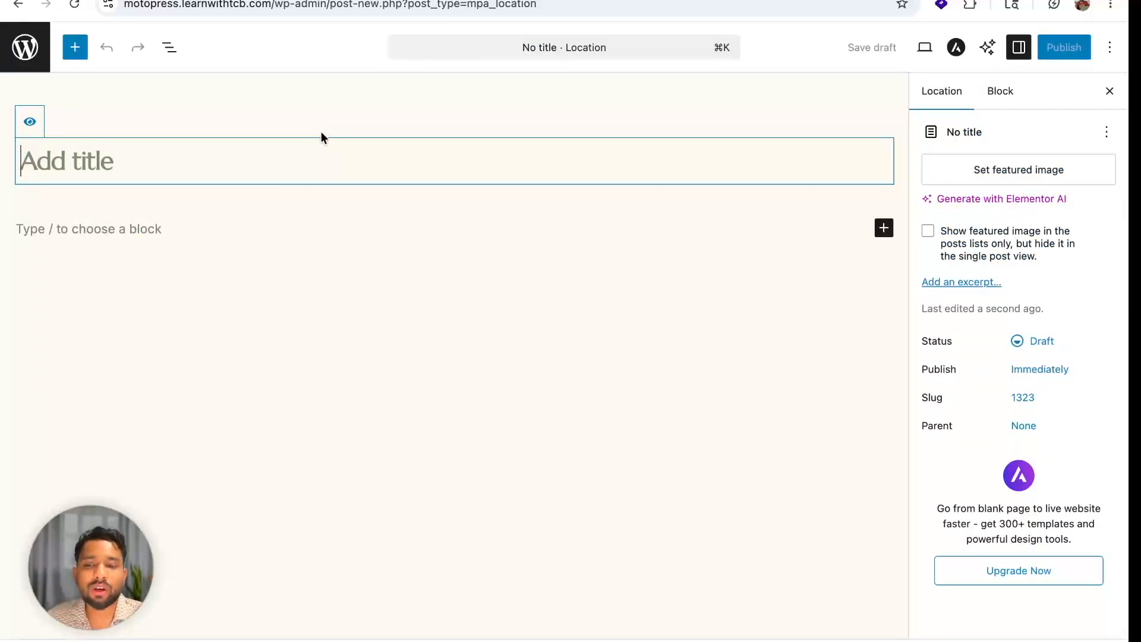
text(New York)
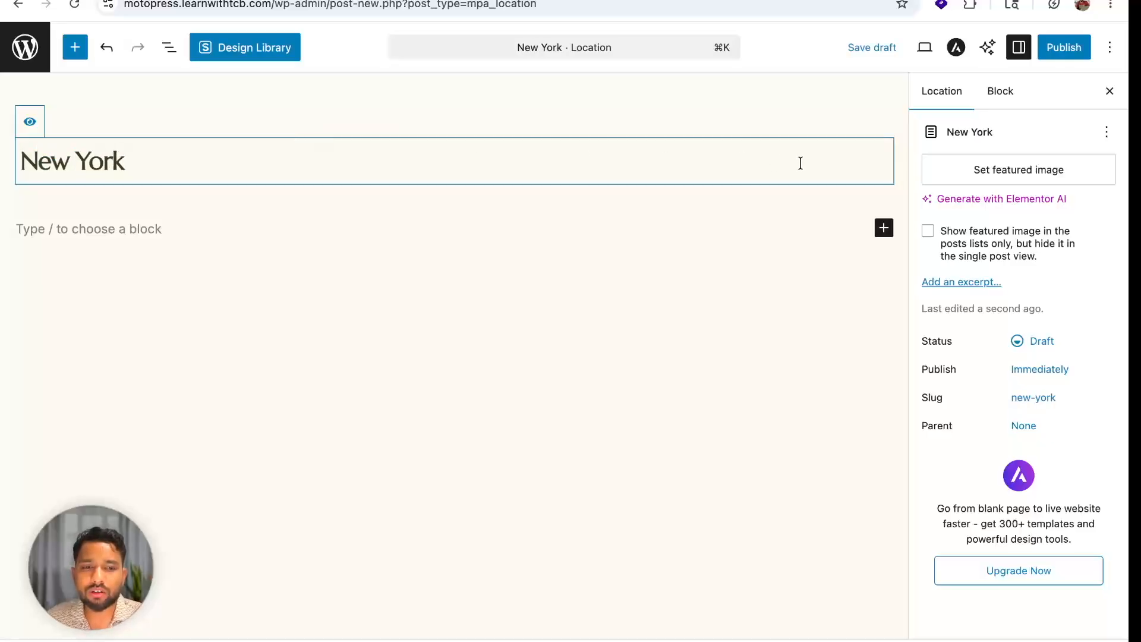
click(1063, 48)
click(1068, 48)
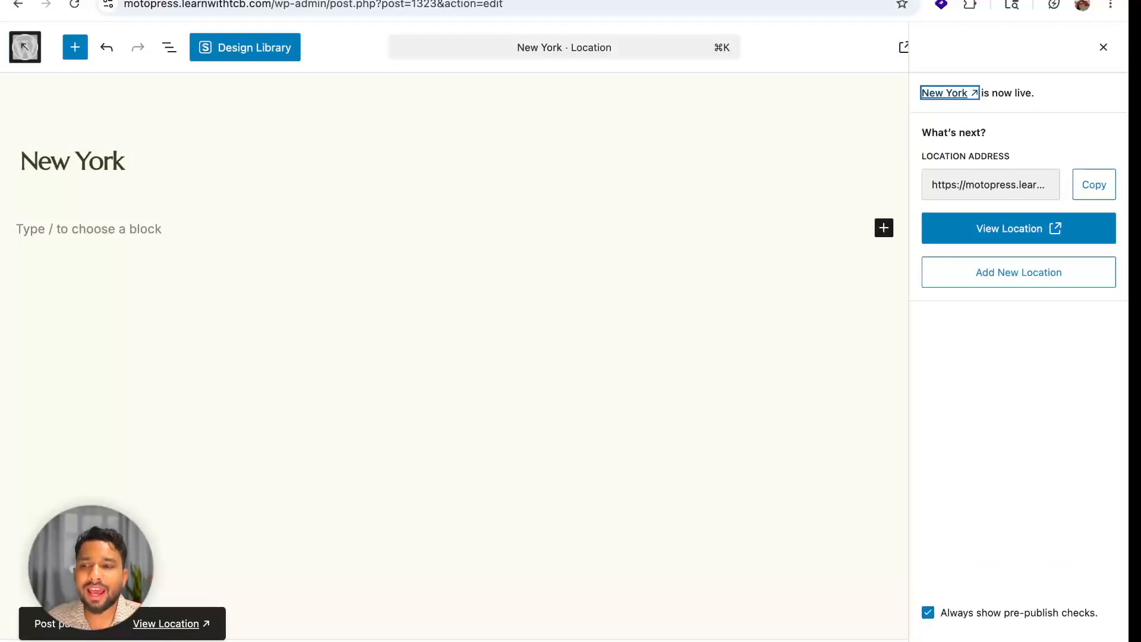
click(15, 5)
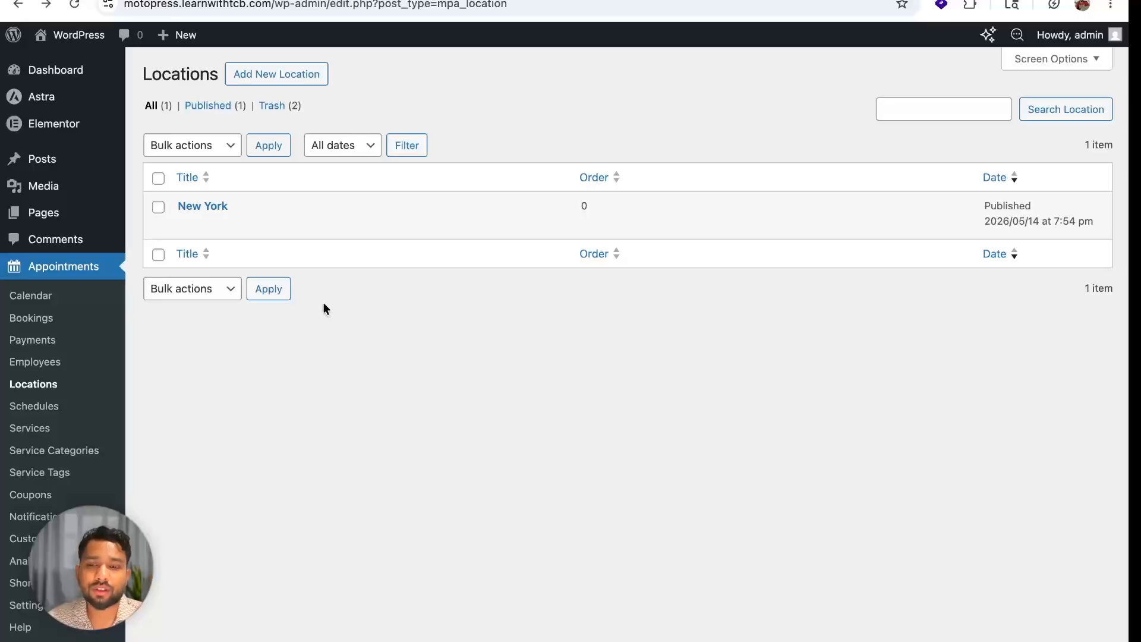
Add a new service titled General Physician.
scroll(324, 305, down, 3)
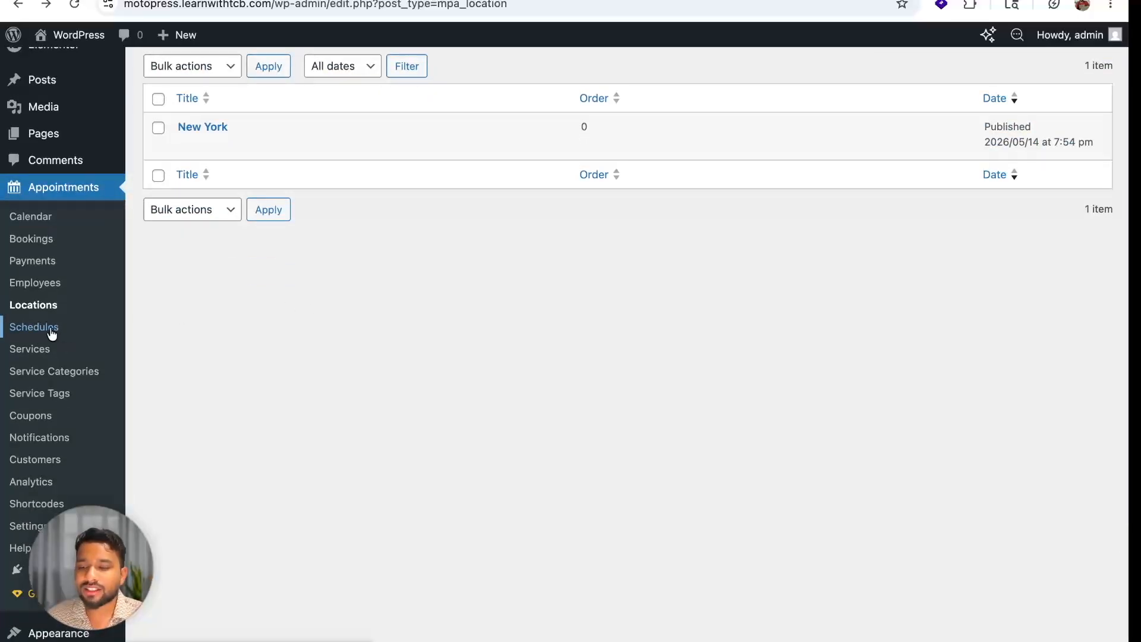
scroll(48, 332, down, 1)
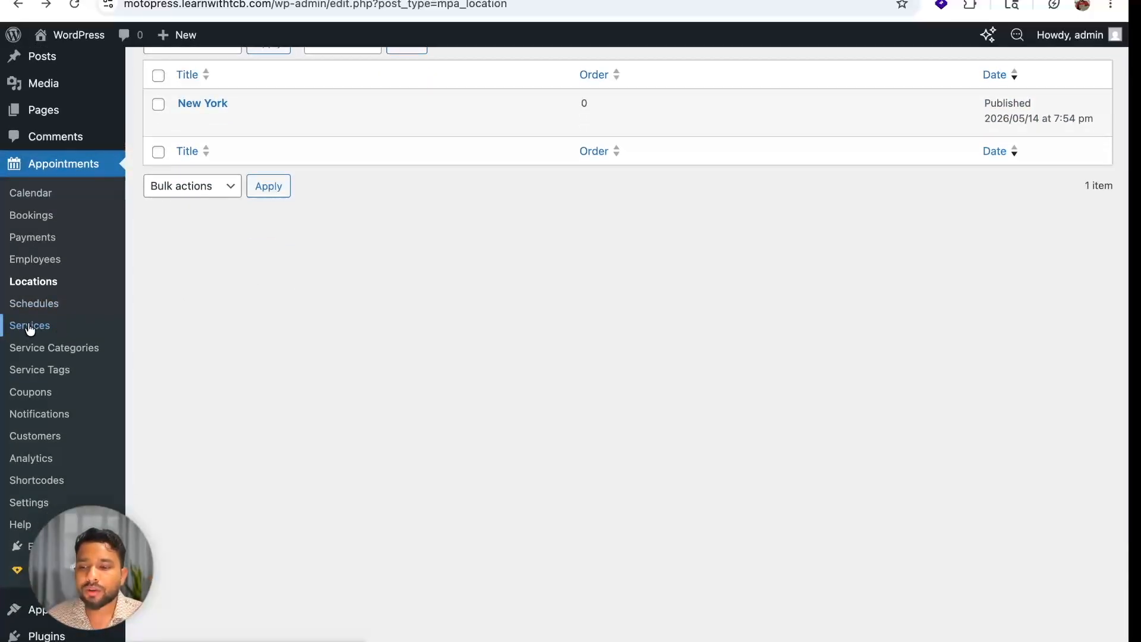
click(277, 72)
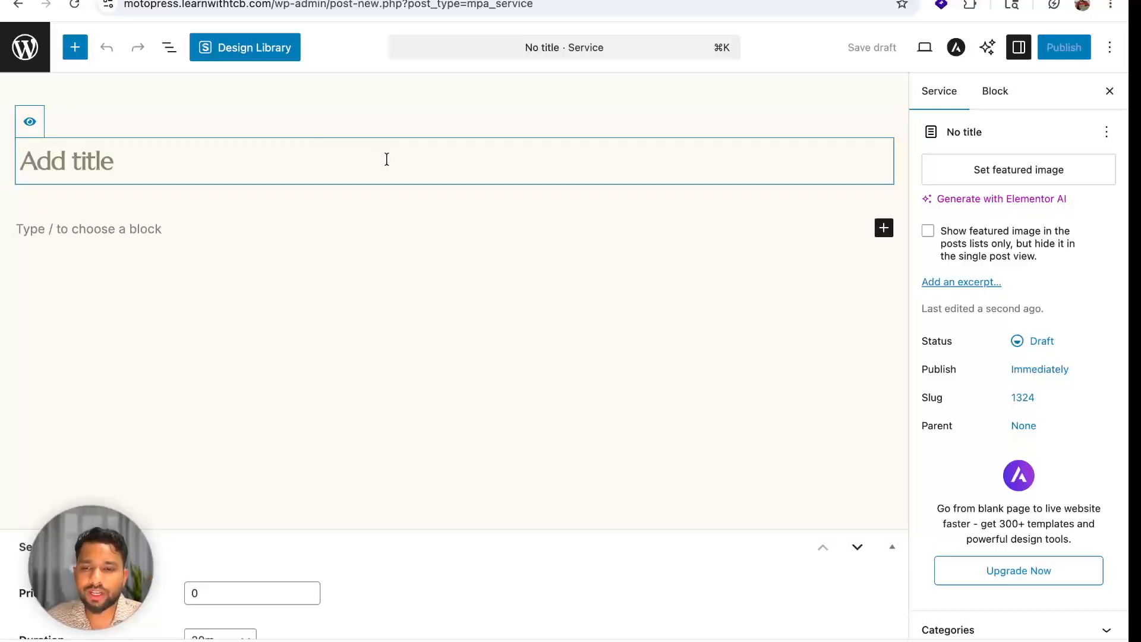
text(General Physician)
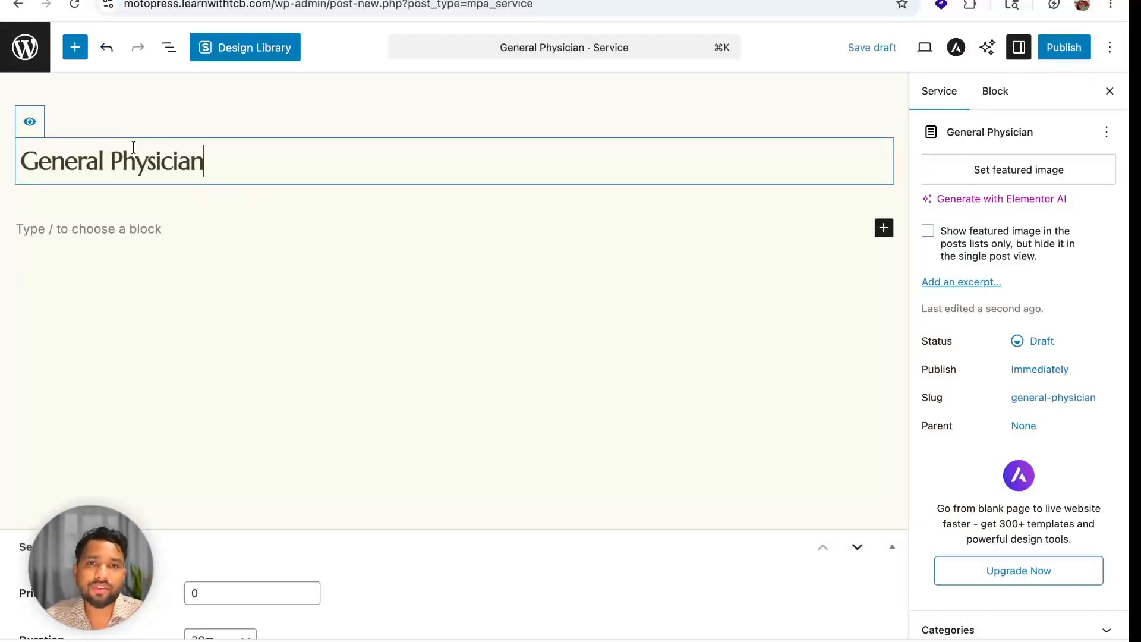
Set the General Physician service's price to 50 and its duration to 30m.
click(221, 258)
scroll(222, 258, down, 5)
click(243, 307)
text(50)
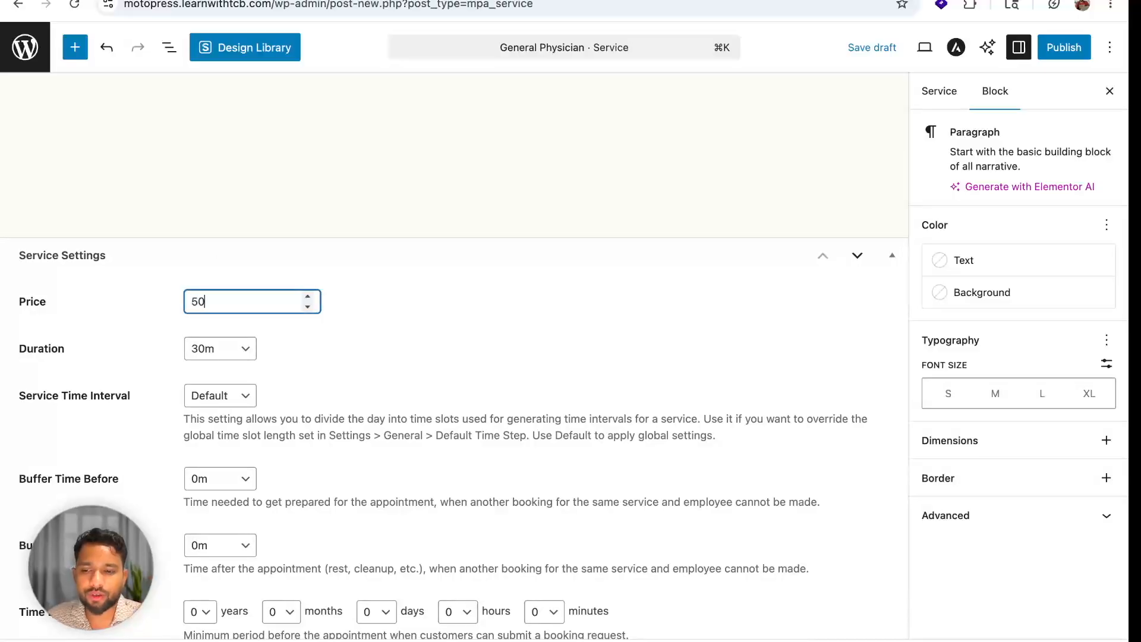
scroll(308, 332, down, 1)
click(232, 274)
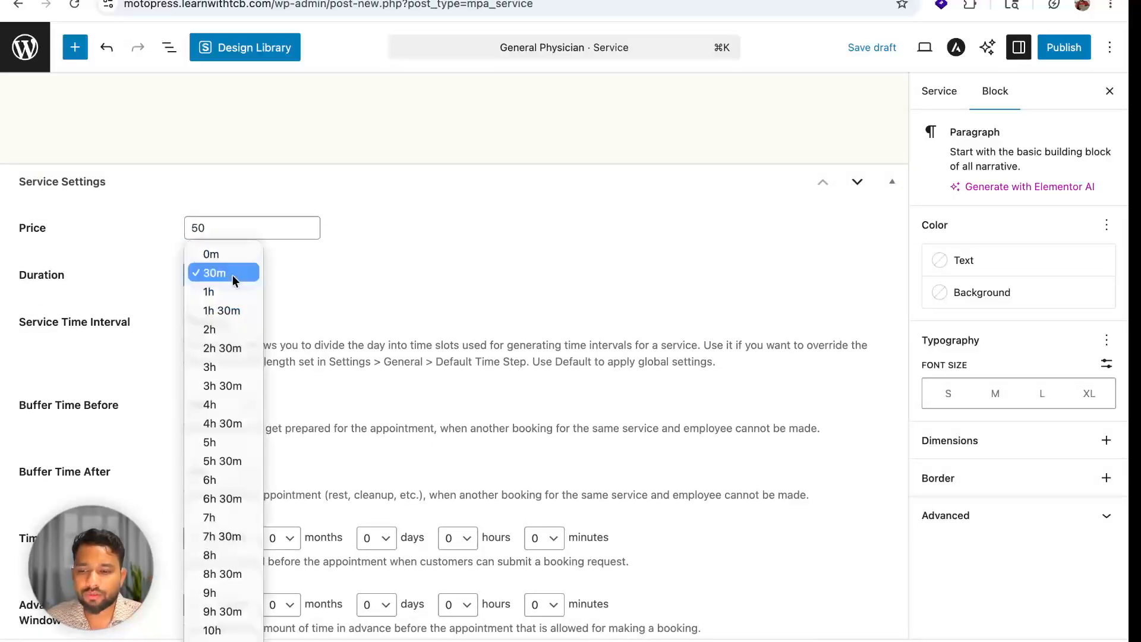
click(232, 275)
Examine the service's buffer time, booking window, group booking, colour, eligible employee and deposit settings.
scroll(290, 315, down, 1)
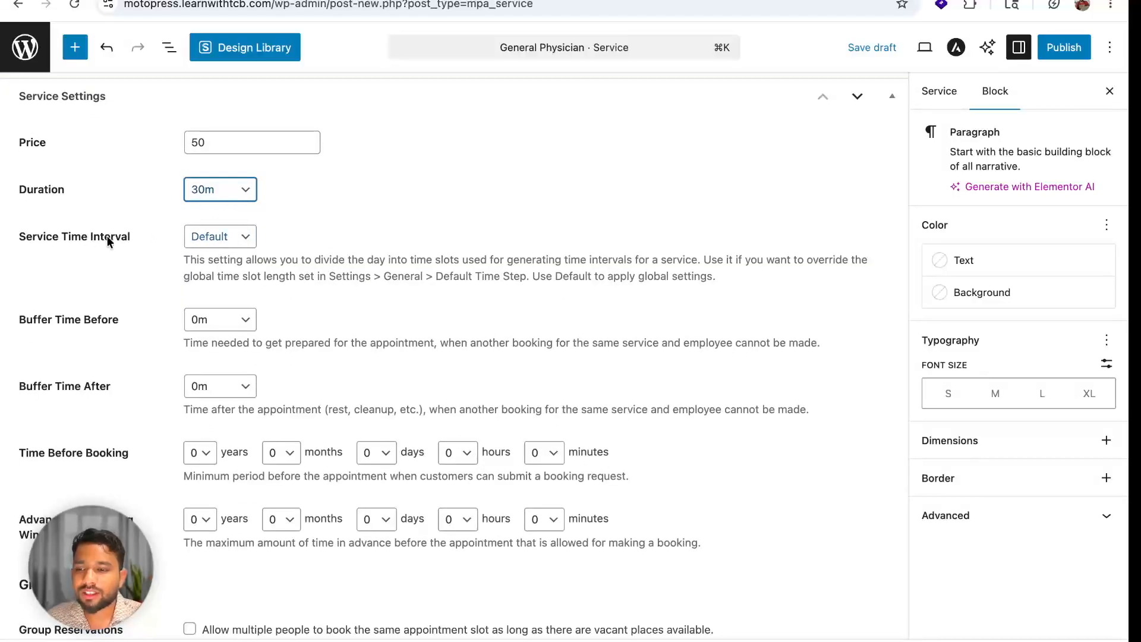
scroll(153, 304, down, 2)
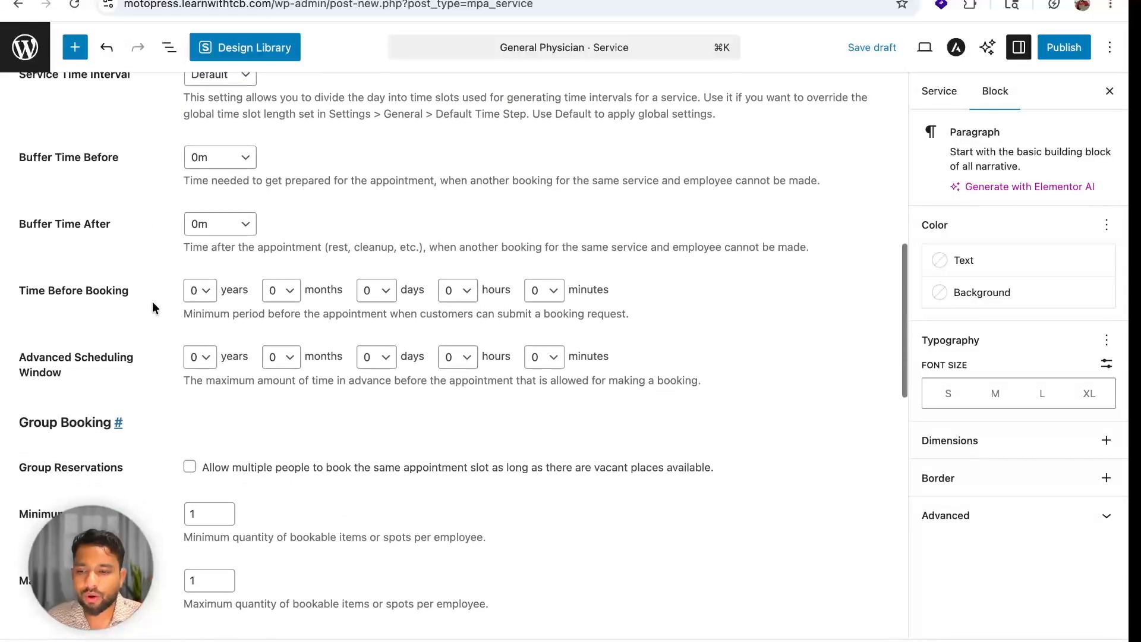
scroll(152, 301, down, 3)
scroll(152, 301, up, 1)
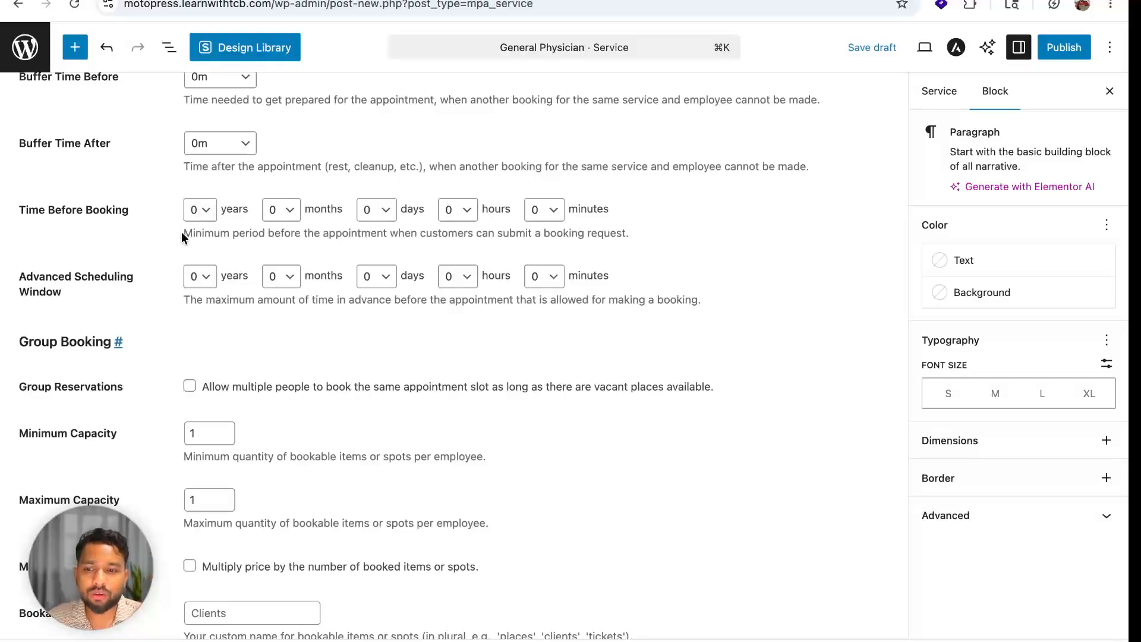
scroll(181, 237, down, 4)
scroll(179, 250, down, 6)
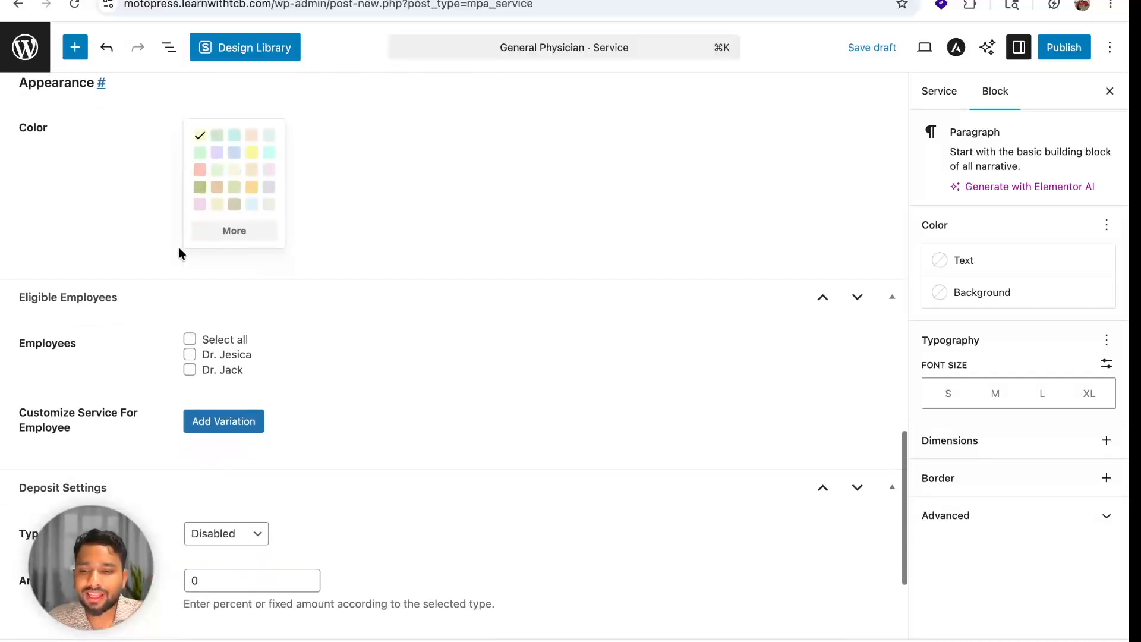
scroll(179, 254, down, 2)
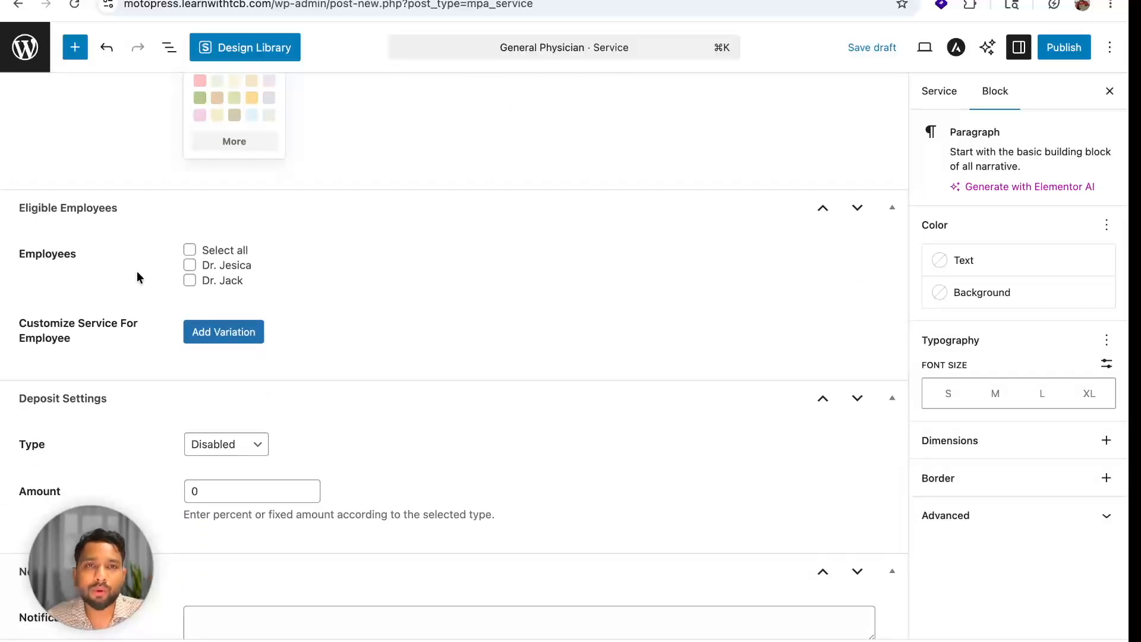
scroll(136, 272, up, 10)
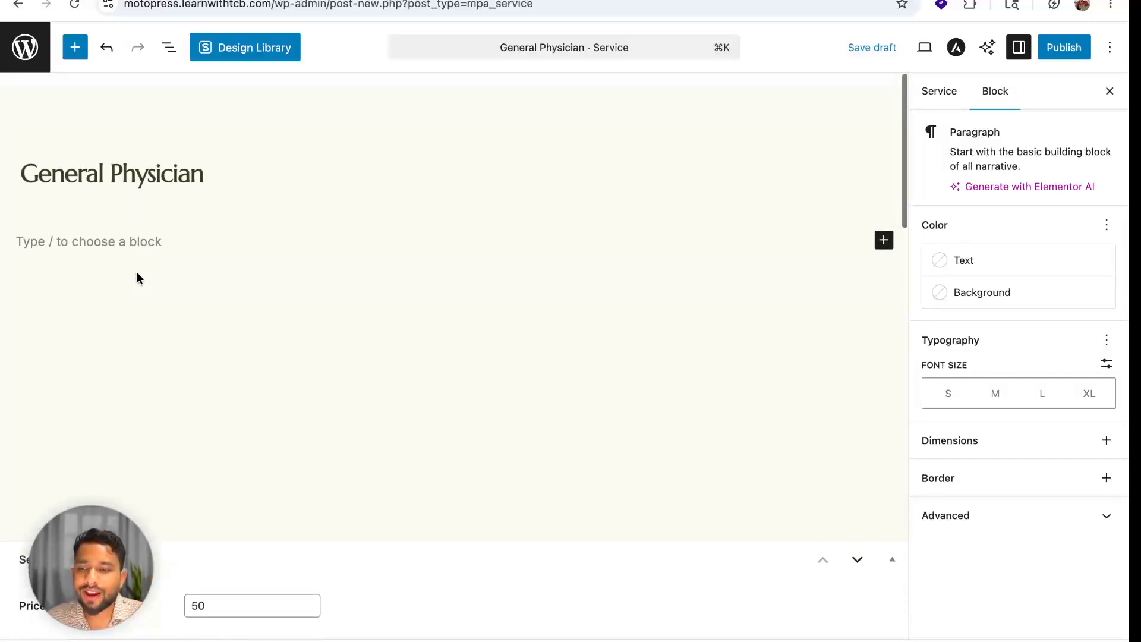
Make only the second doctor eligible for the General Physician service and publish it.
scroll(155, 214, down, 10)
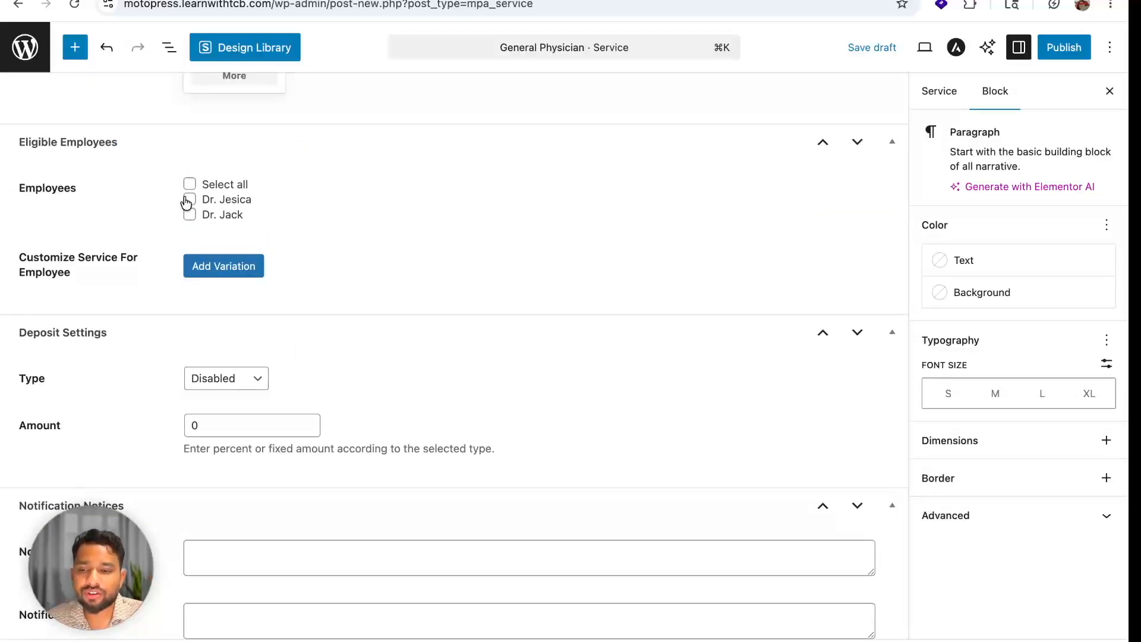
click(189, 215)
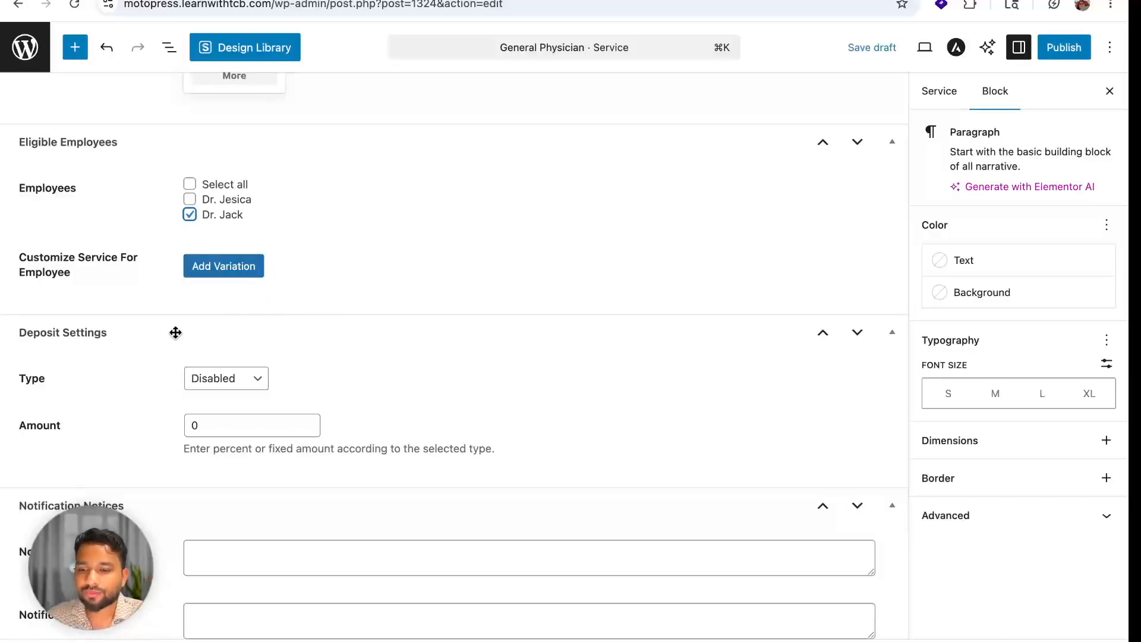
scroll(175, 332, down, 1)
click(1063, 48)
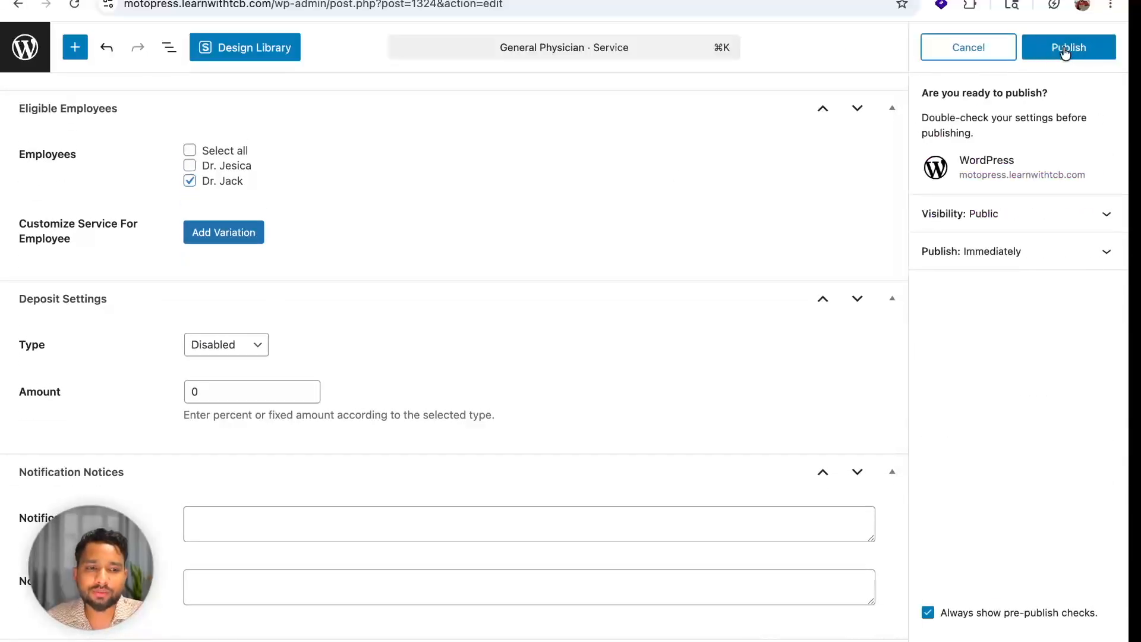
click(1065, 48)
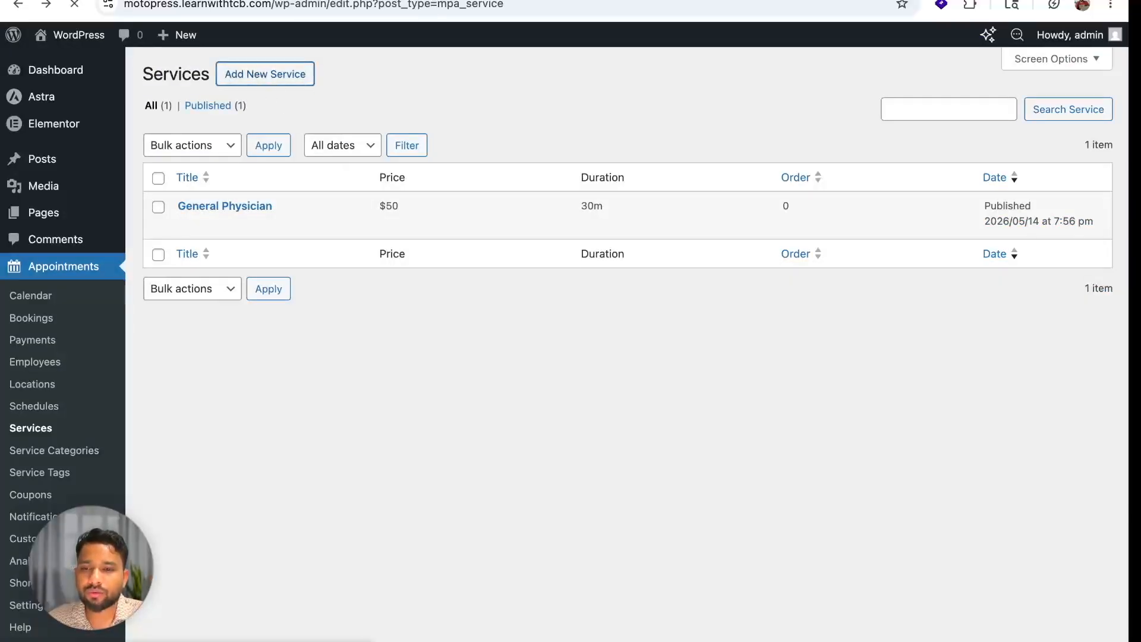
Add another service titled cardiologist and set its price to 70.
text(cardiologist)
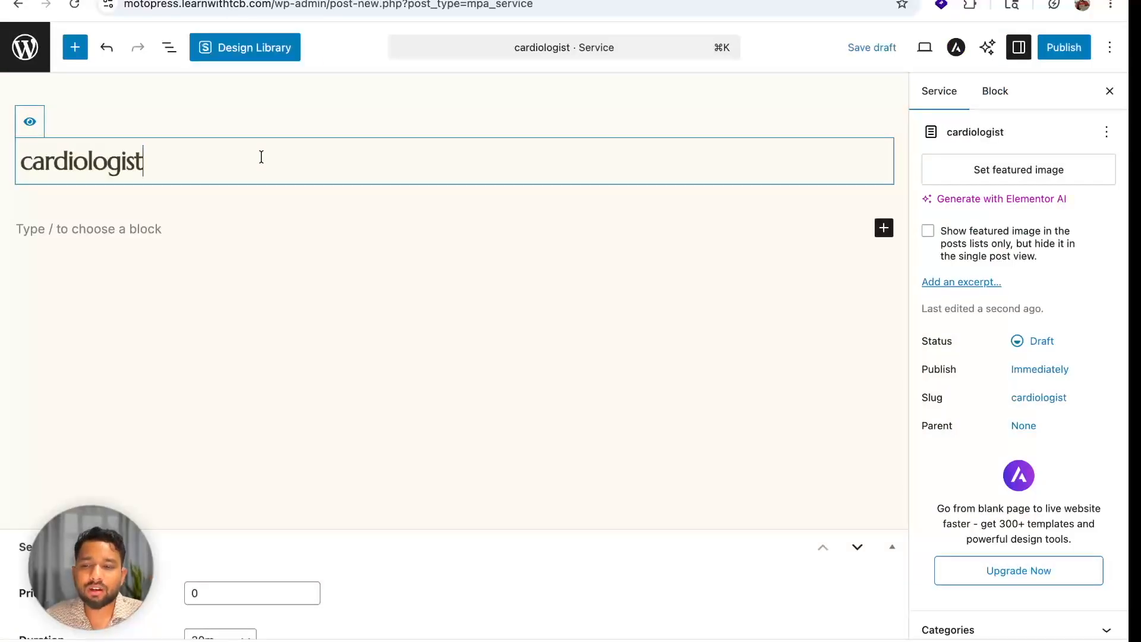
scroll(317, 317, down, 15)
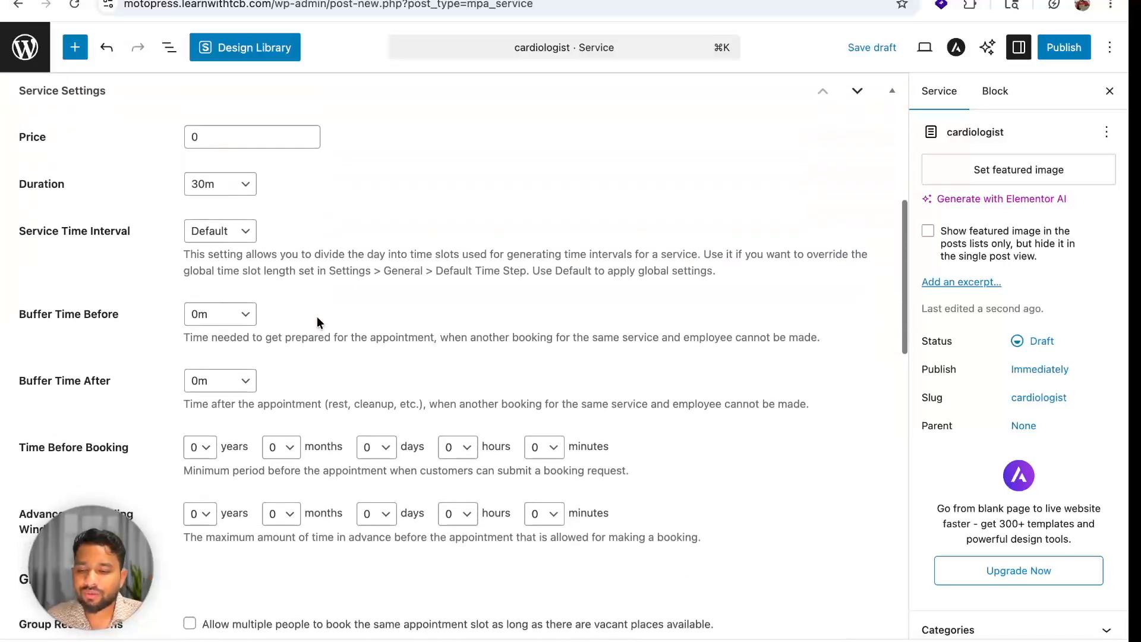
scroll(317, 321, down, 3)
scroll(317, 318, up, 10)
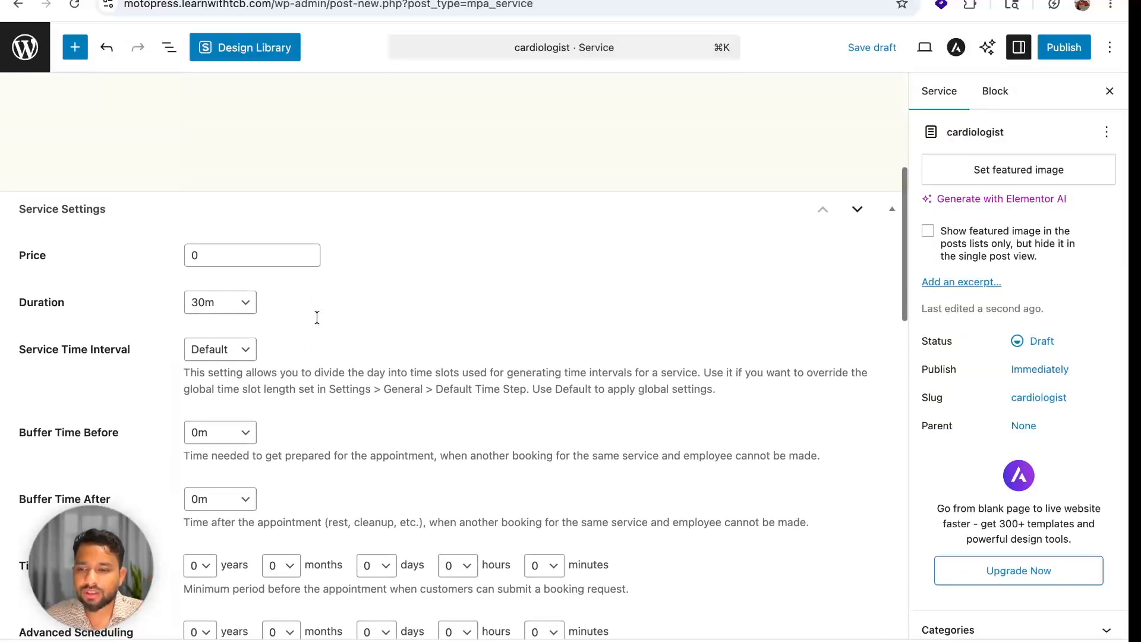
click(229, 256)
double_click(230, 256)
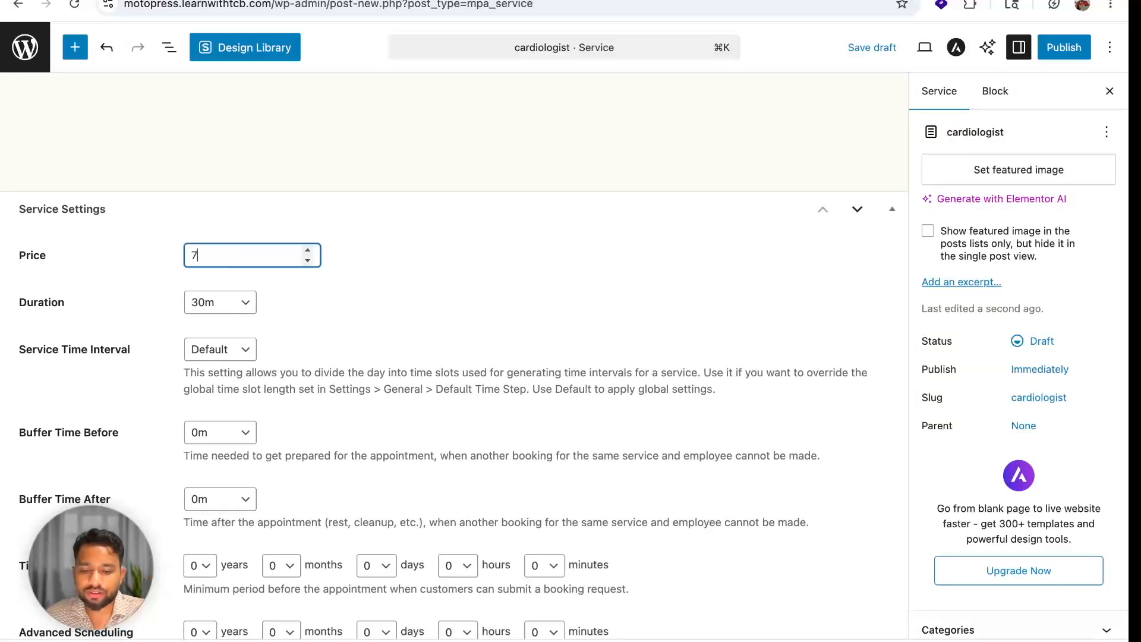
Make both doctors eligible for the cardiologist service, publish it and return to the service list.
scroll(167, 306, down, 10)
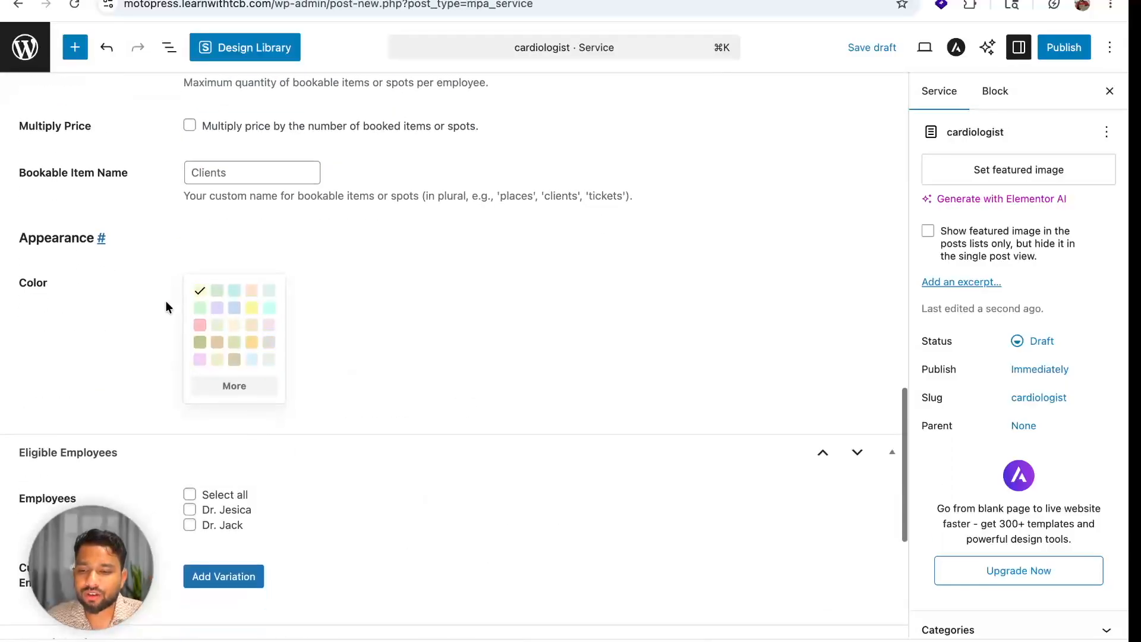
click(190, 279)
click(190, 264)
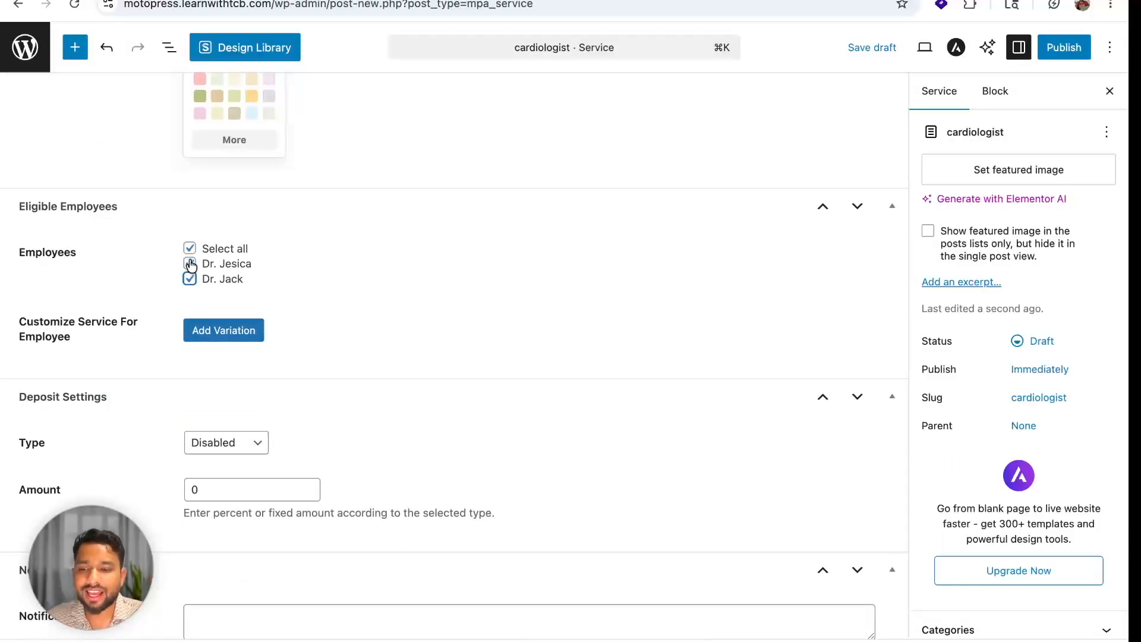
scroll(380, 291, up, 10)
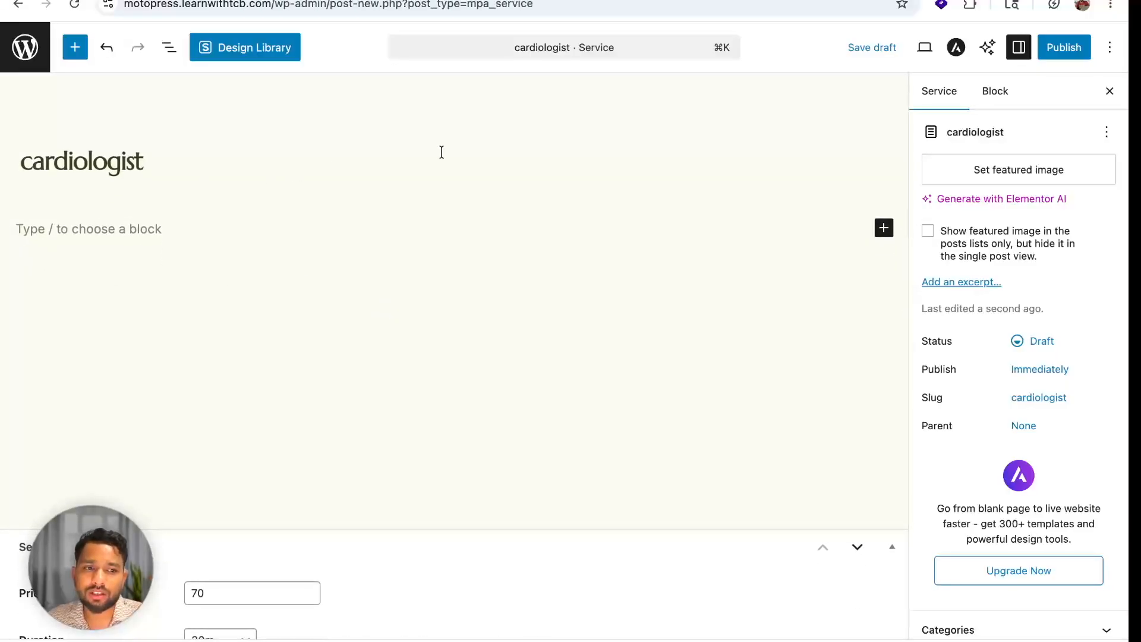
click(1087, 48)
click(1068, 48)
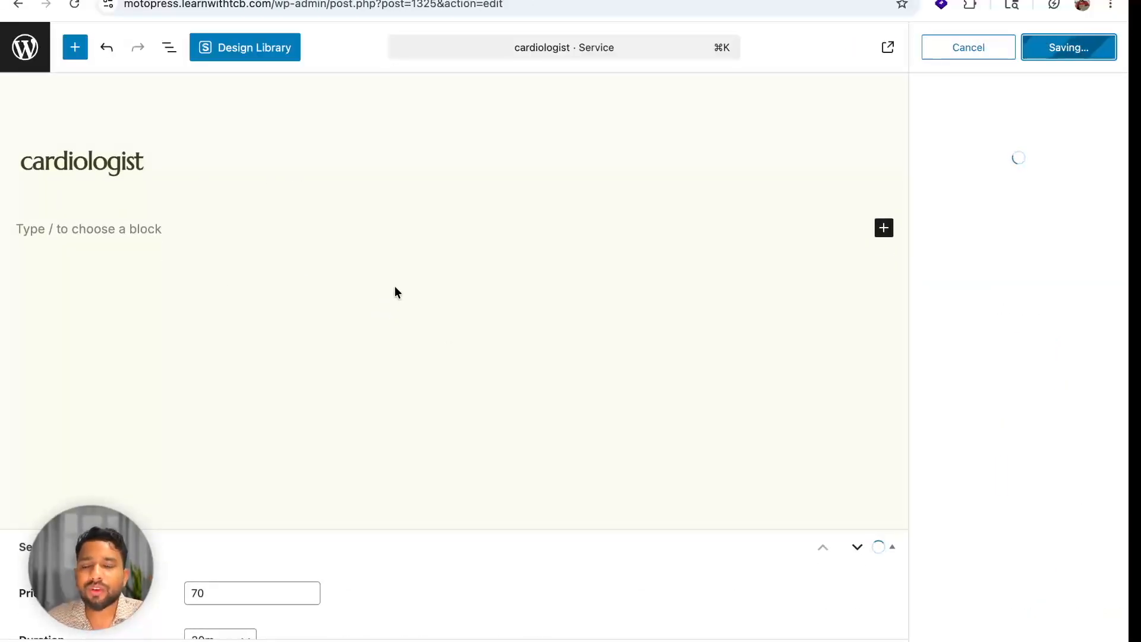
click(26, 54)
Add a new schedule, assign it to the first doctor listed and set its main location to New York.
scroll(155, 355, down, 1)
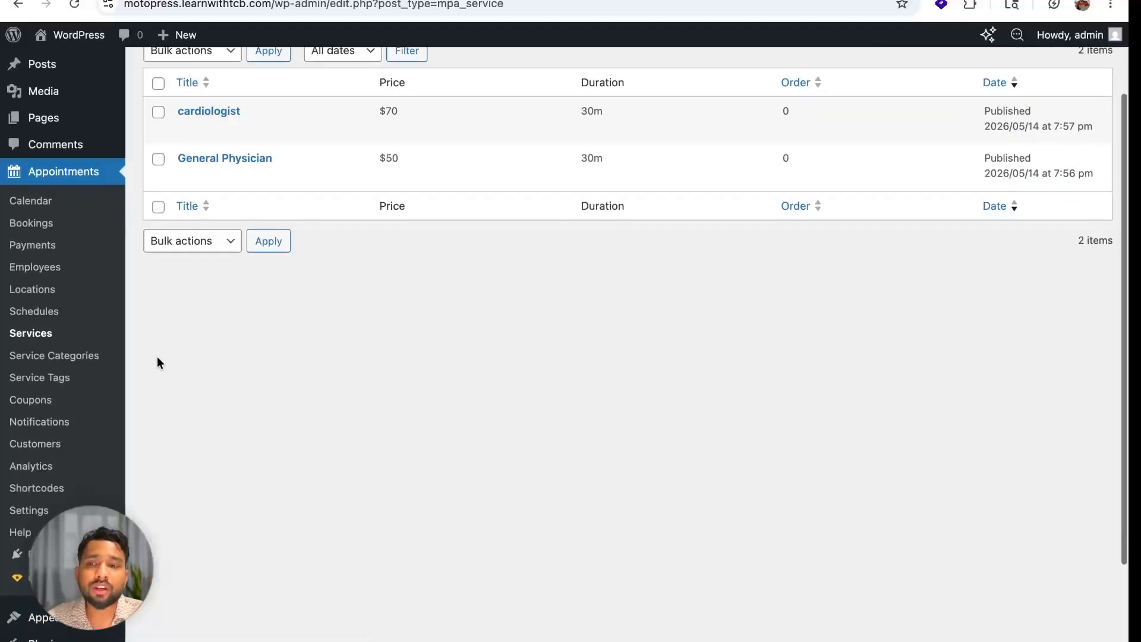
click(29, 314)
click(279, 80)
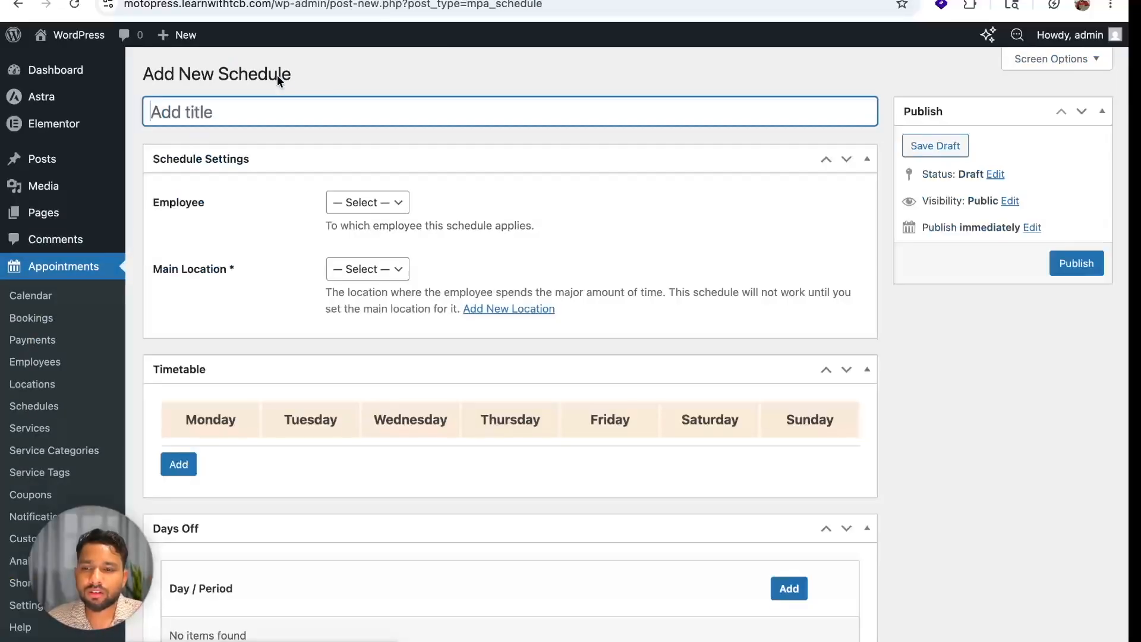
click(380, 211)
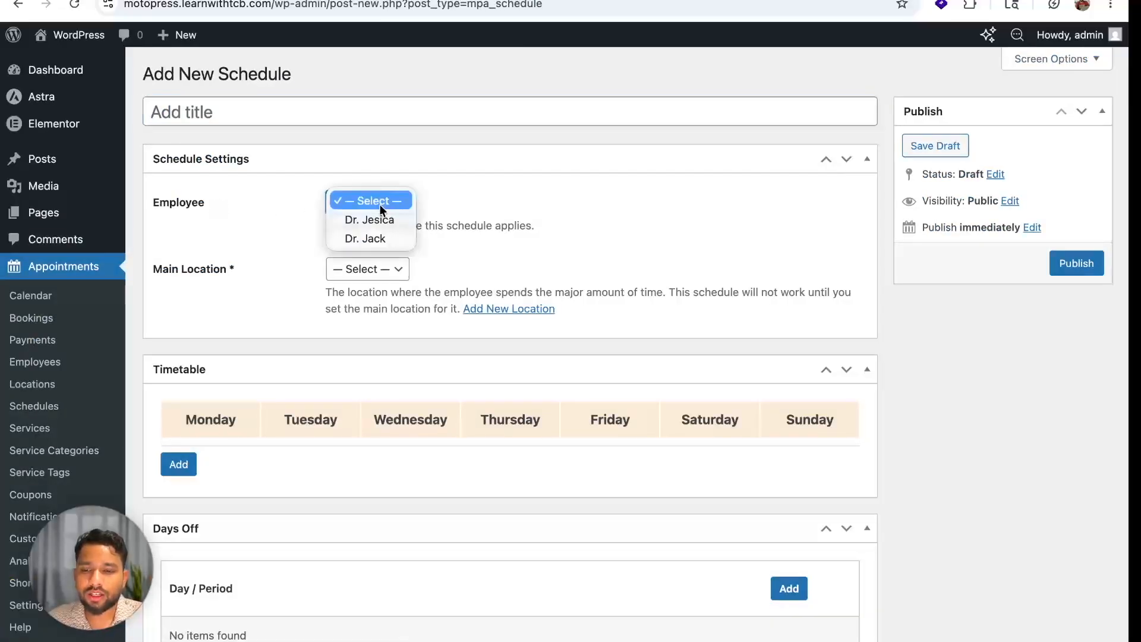
click(379, 219)
scroll(319, 274, down, 1)
click(381, 244)
click(343, 255)
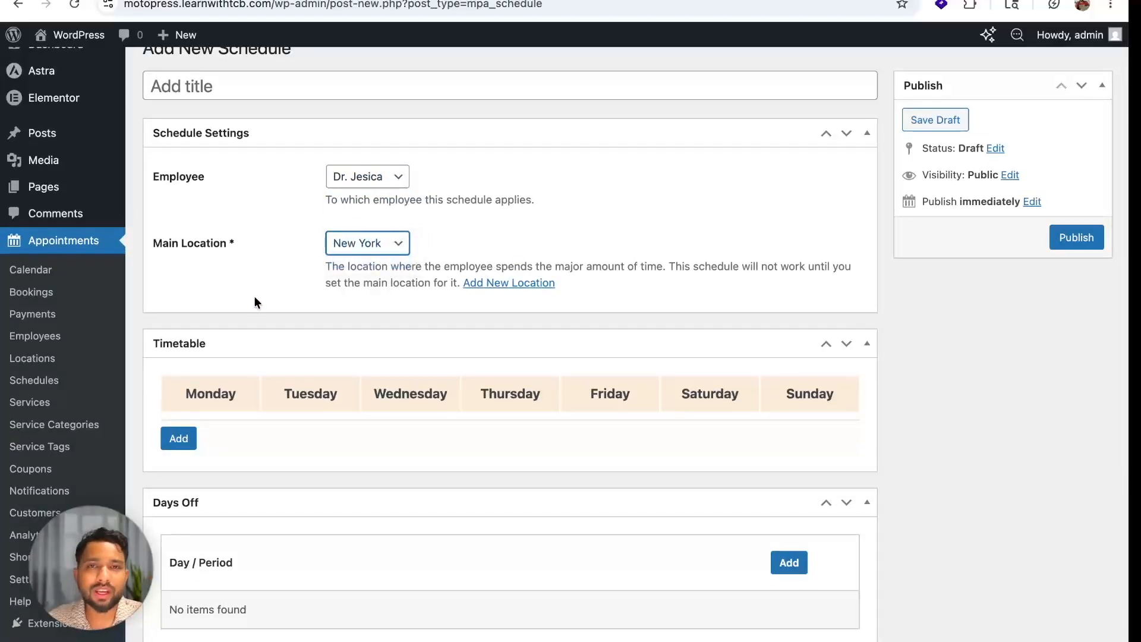
Add all-day working hours on Monday at the New York location to the schedule's timetable.
scroll(254, 300, down, 3)
click(178, 321)
scroll(298, 287, down, 2)
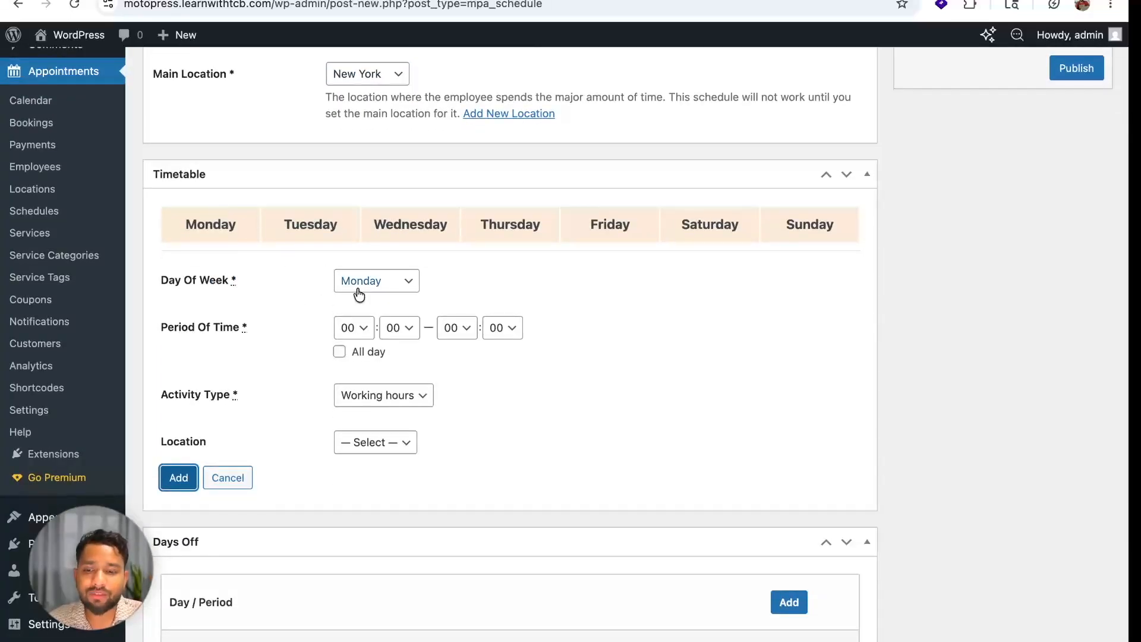
click(339, 351)
scroll(337, 354, down, 2)
click(373, 355)
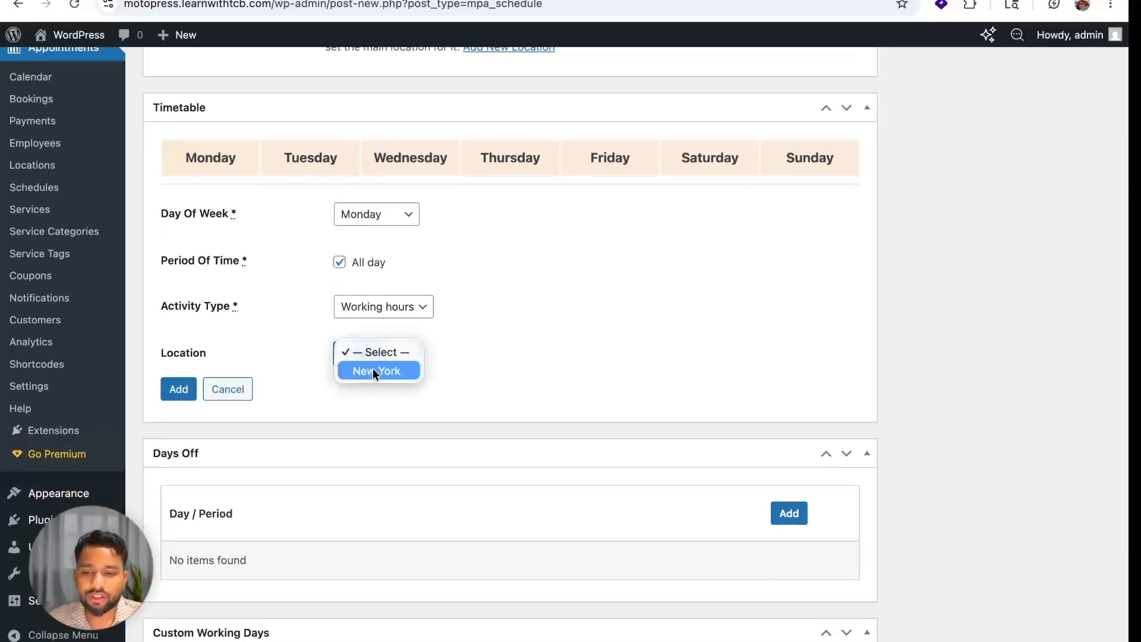
click(372, 368)
click(177, 390)
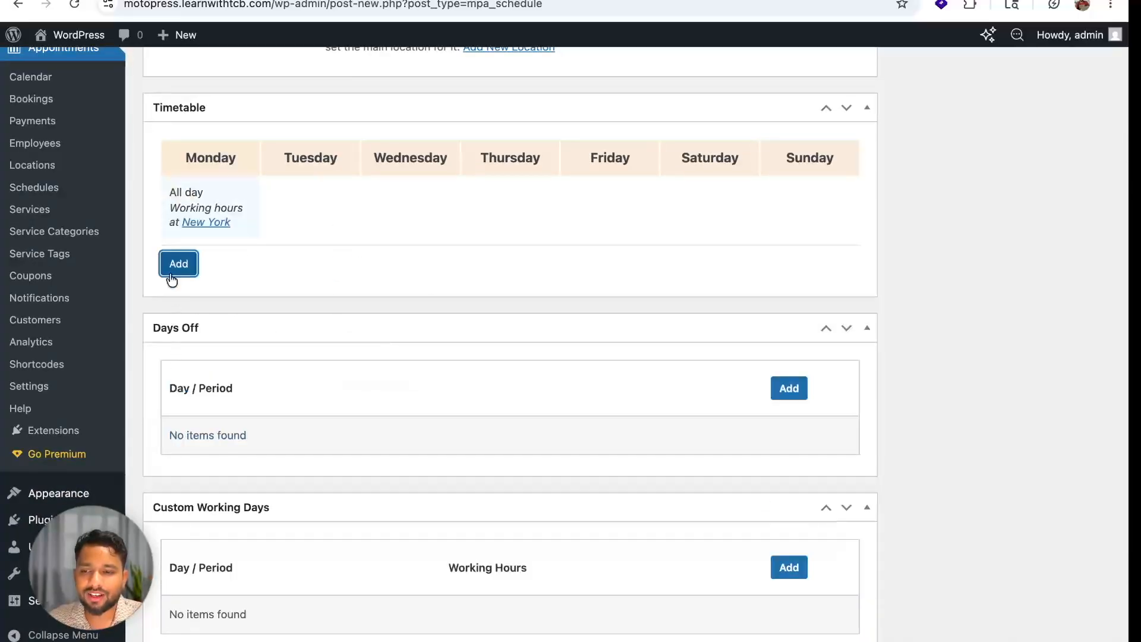
Add Tuesday working hours from 07:00 to 11:00 at New York to the timetable.
click(171, 274)
click(388, 272)
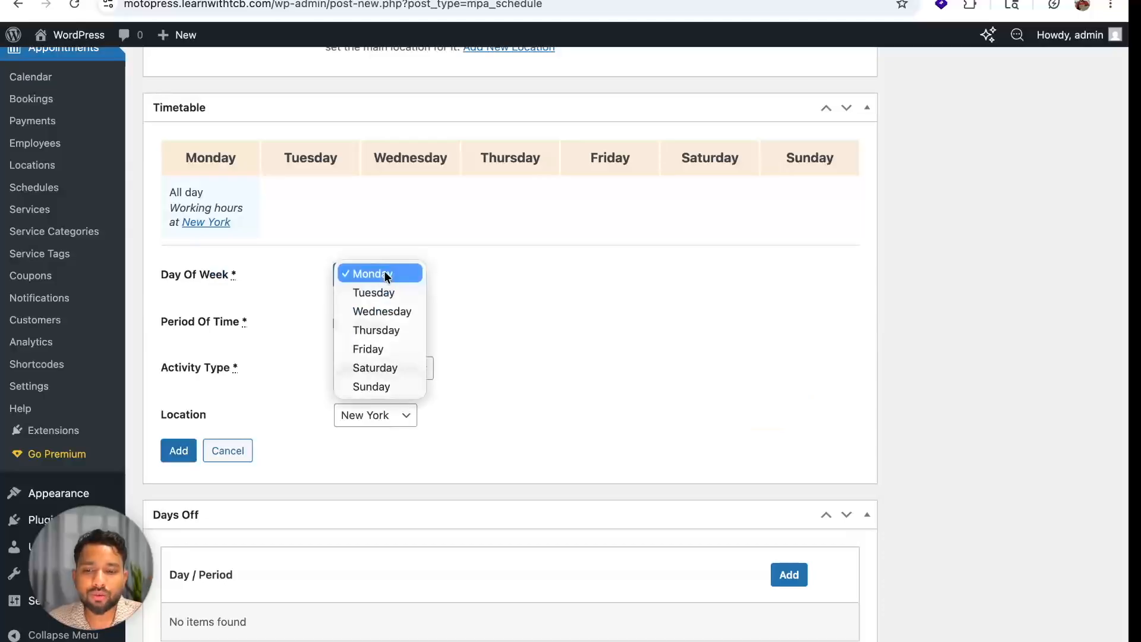
click(383, 292)
scroll(323, 302, down, 1)
click(339, 302)
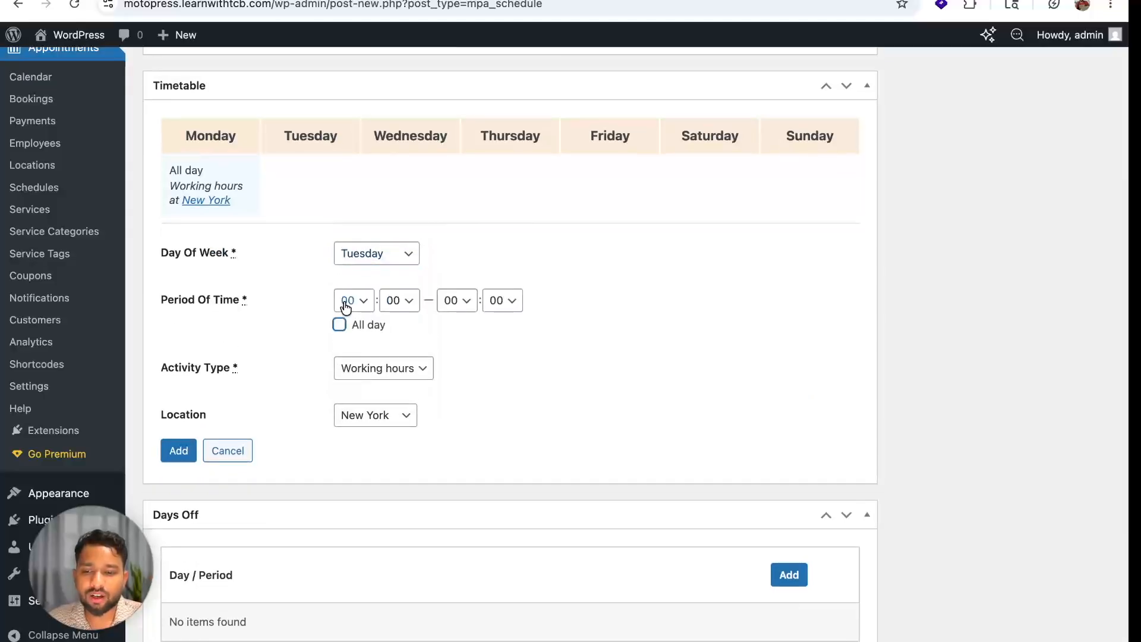
click(359, 300)
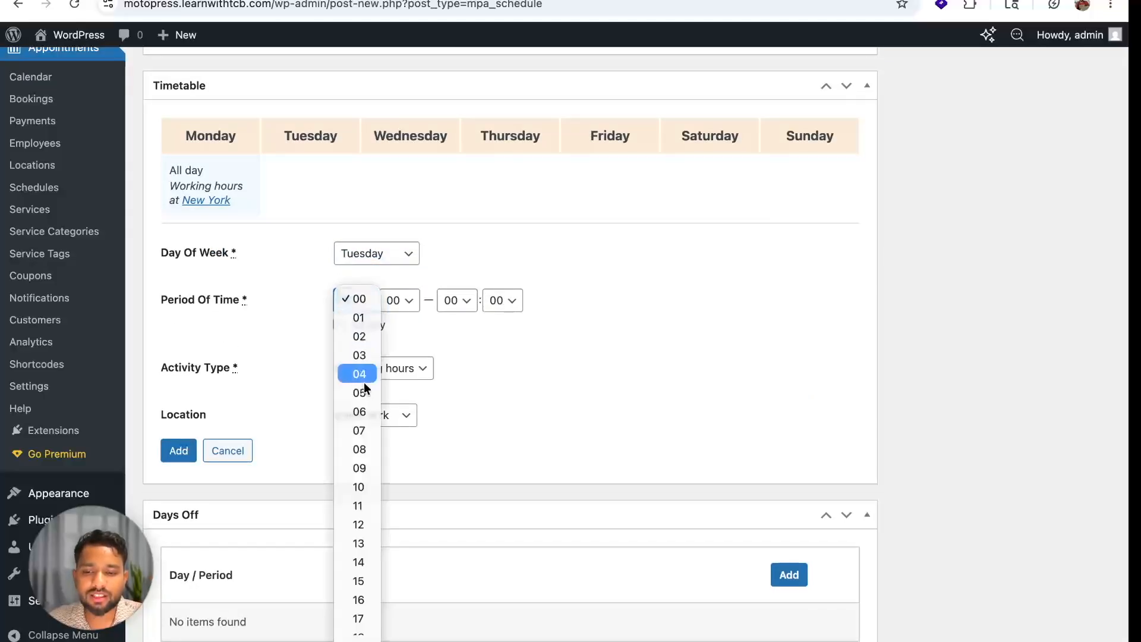
click(360, 430)
click(468, 301)
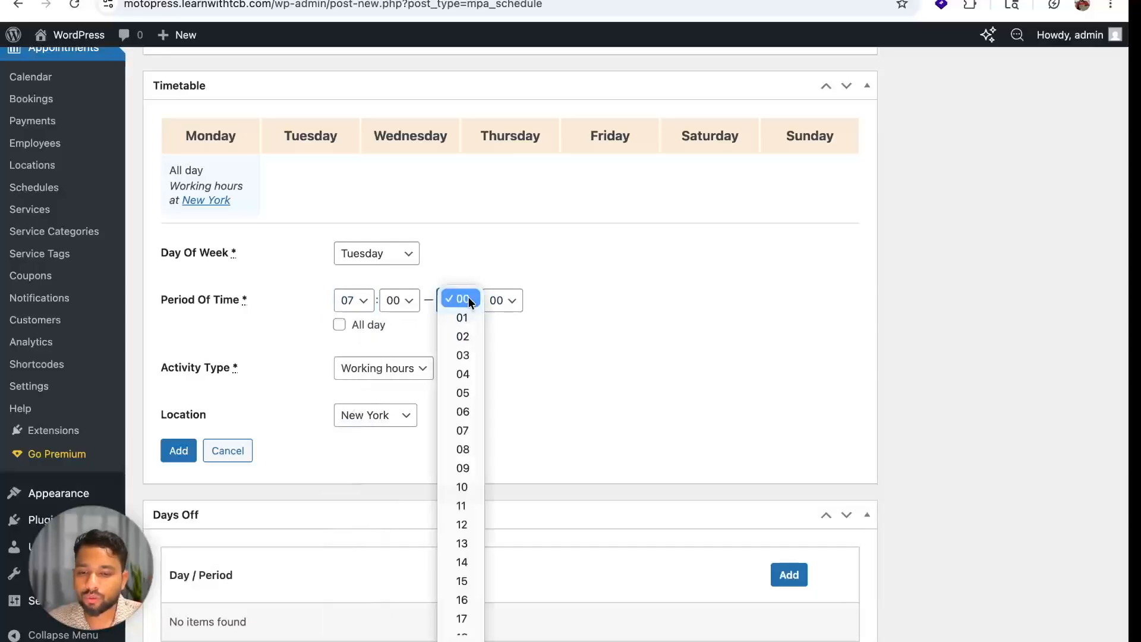
click(462, 476)
scroll(302, 350, down, 2)
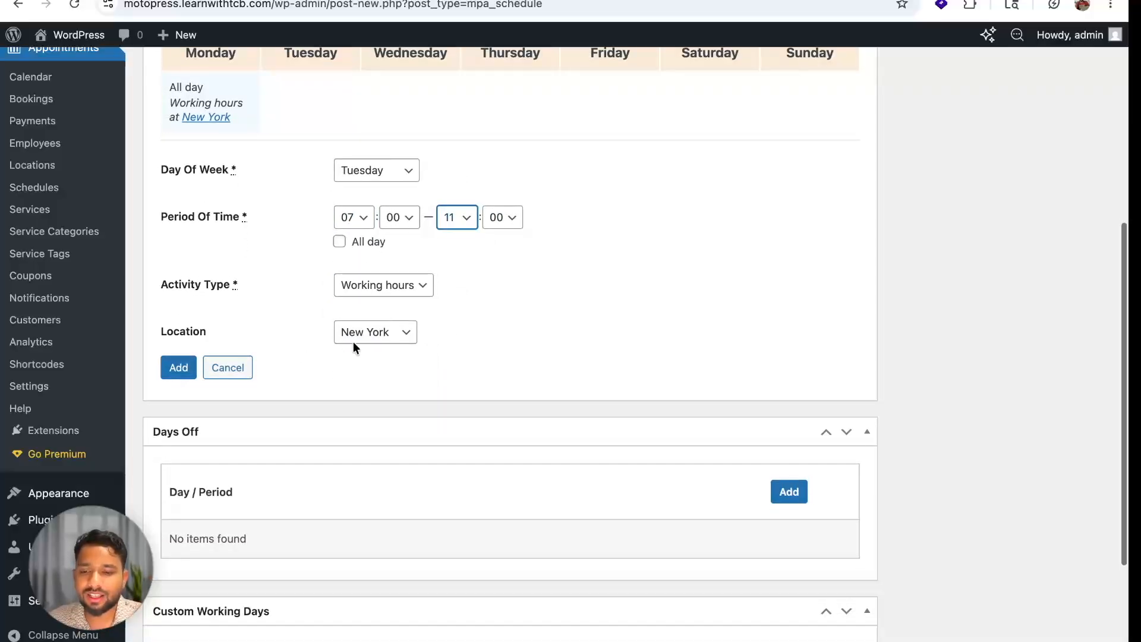
click(178, 363)
Add all-day working hours at New York on Thursday and Saturday to the timetable.
click(178, 199)
click(362, 240)
click(362, 274)
click(338, 311)
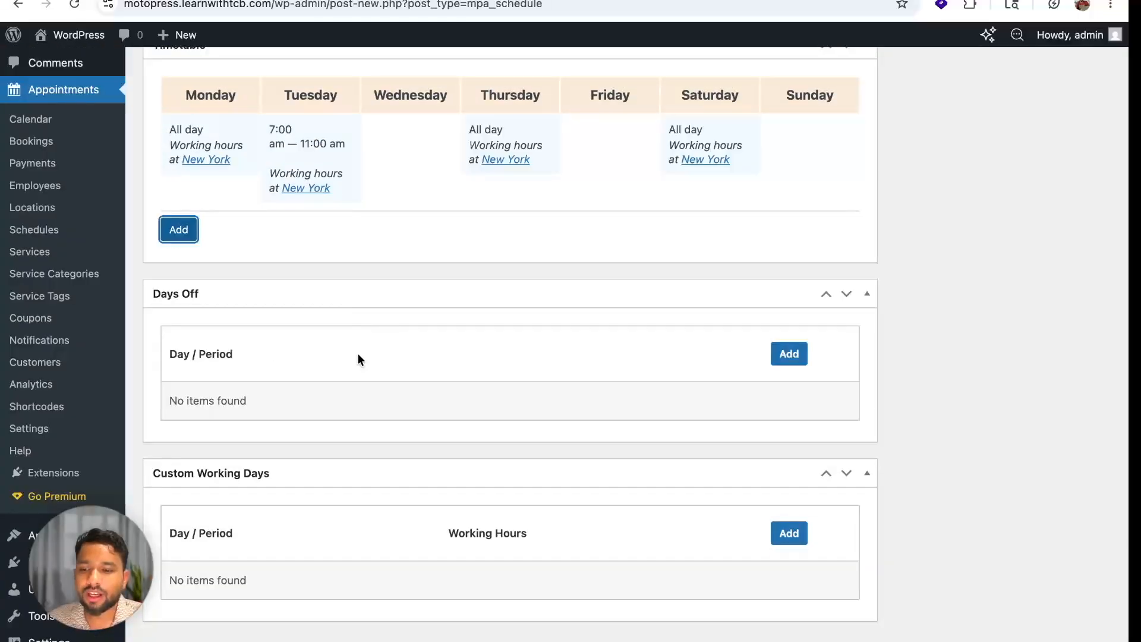
Add May 23, 2026 as a day off in the schedule.
scroll(357, 352, down, 1)
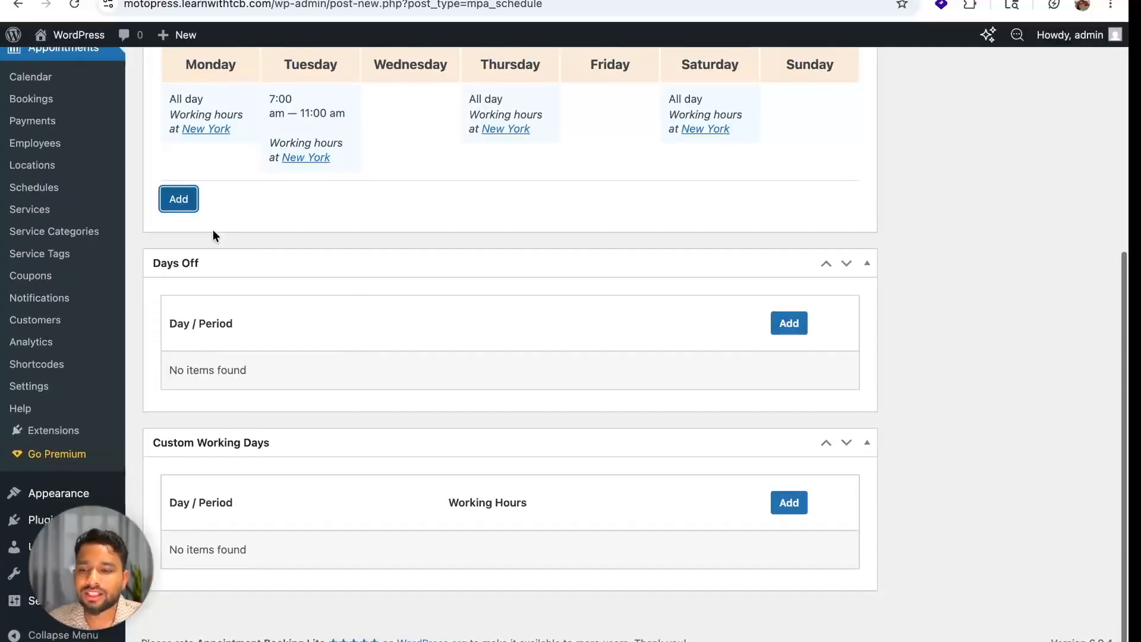
click(790, 326)
scroll(387, 387, down, 2)
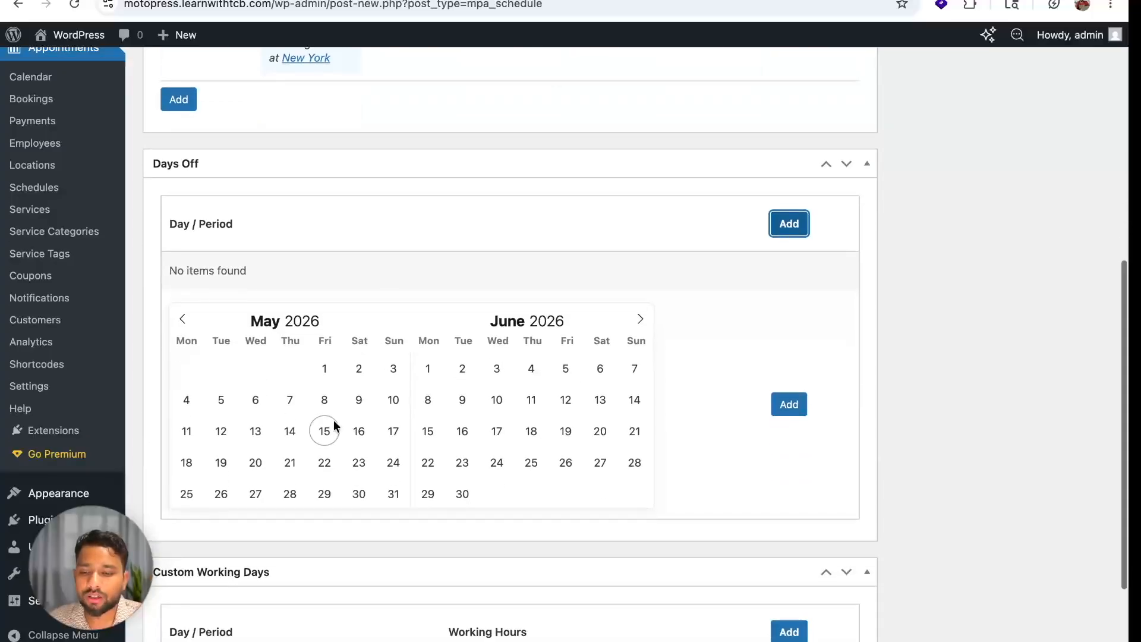
click(357, 464)
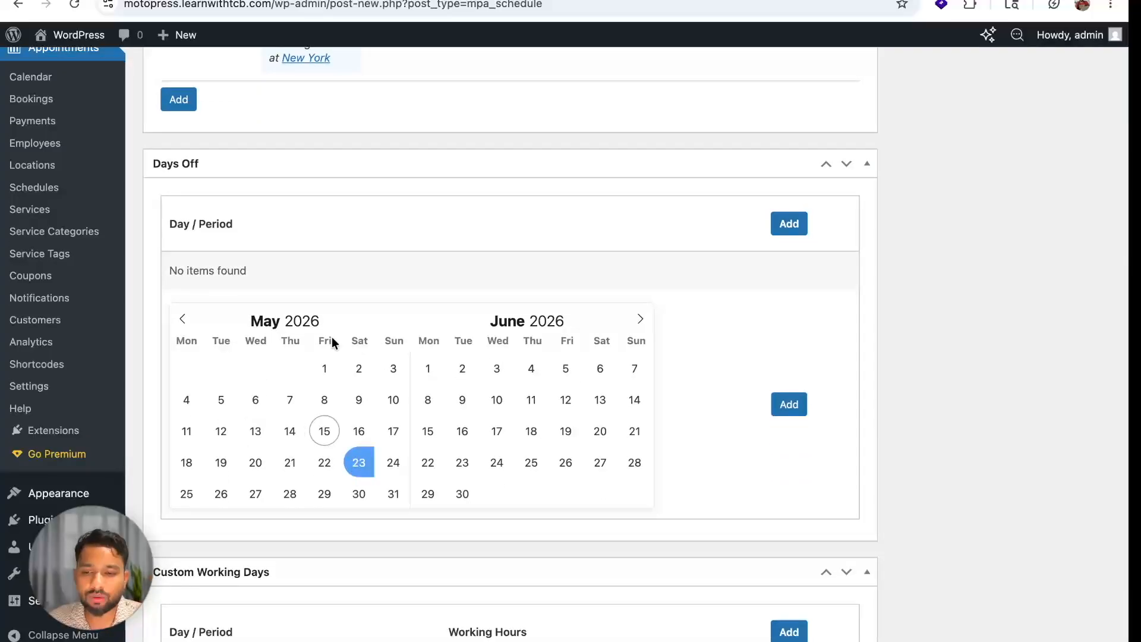
click(462, 430)
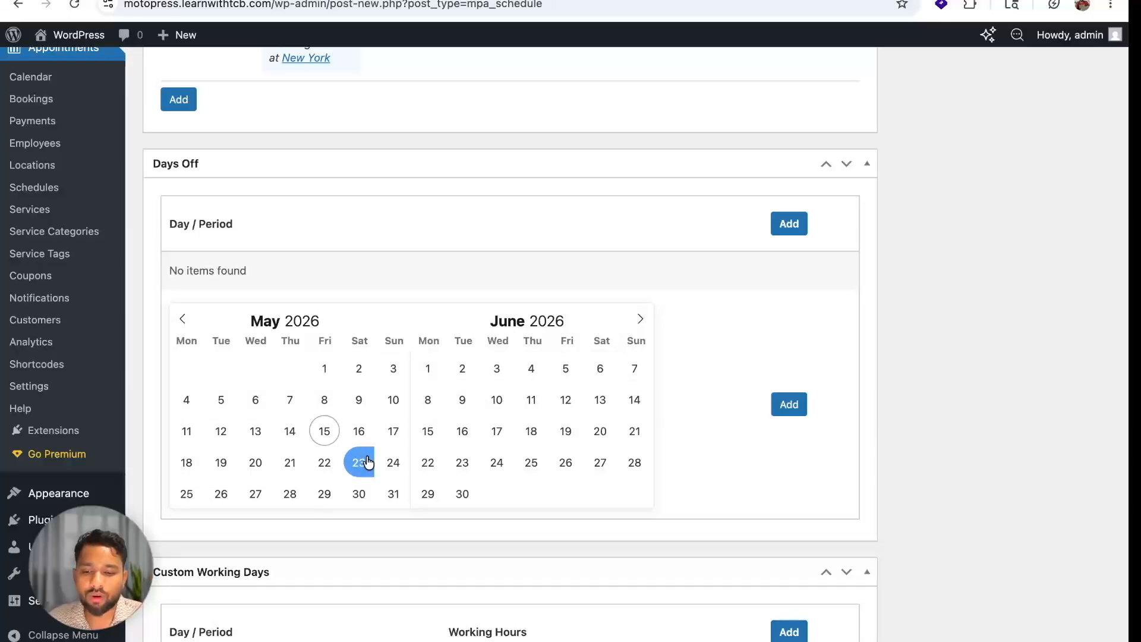
click(776, 416)
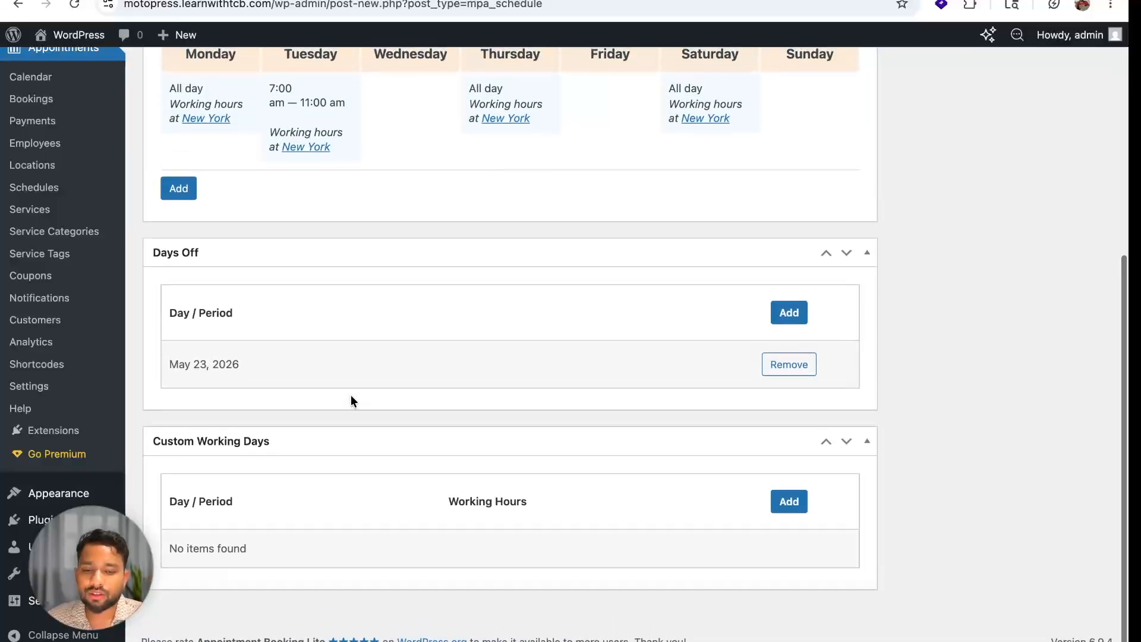
Publish the schedule and enter the assigned doctor's name as its title.
scroll(350, 395, up, 6)
click(1075, 264)
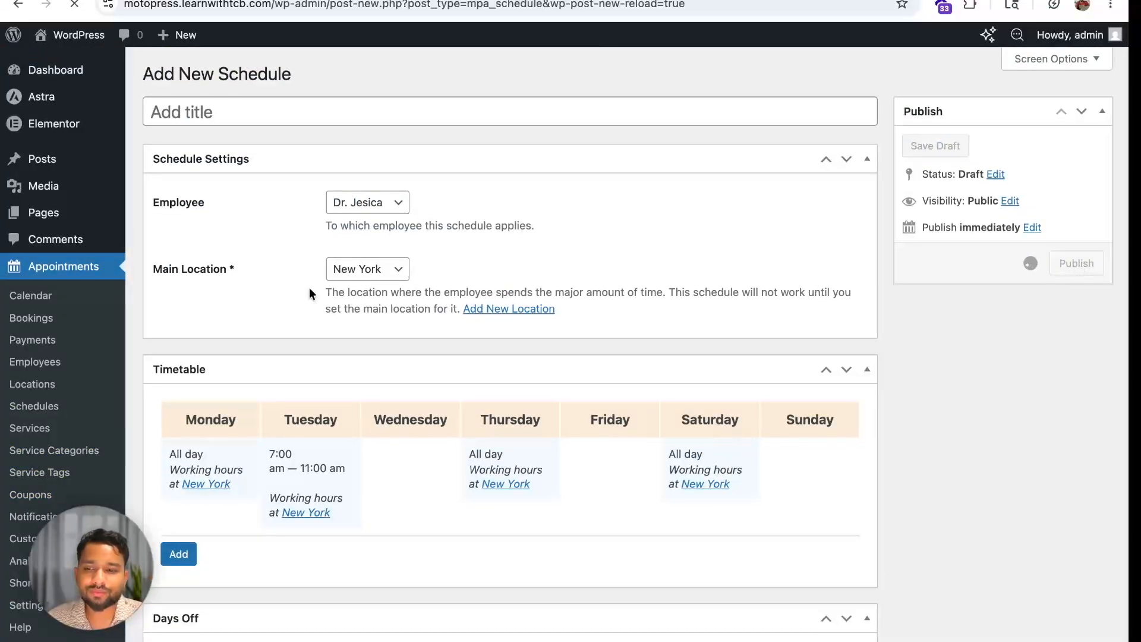
click(199, 111)
text(Do)
key(BackSpace)
text(r. ja)
key(BackSpace)
text(esica)
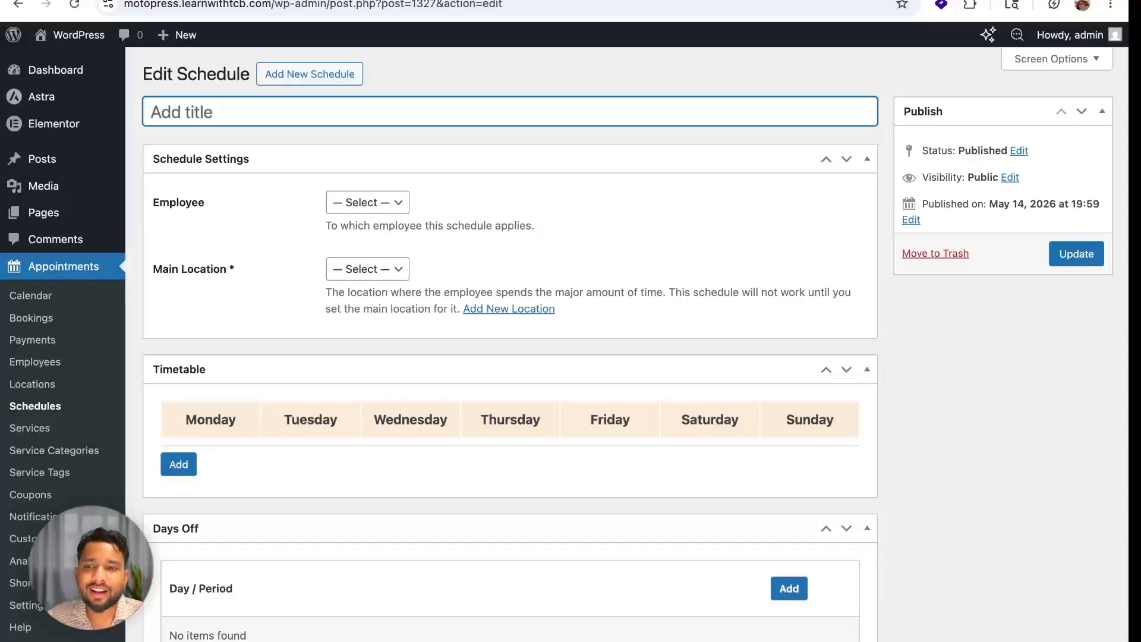
Title the blank schedule with the other doctor's name, assign it to that doctor and set the main location to New York.
text(Dr. J)
click(367, 203)
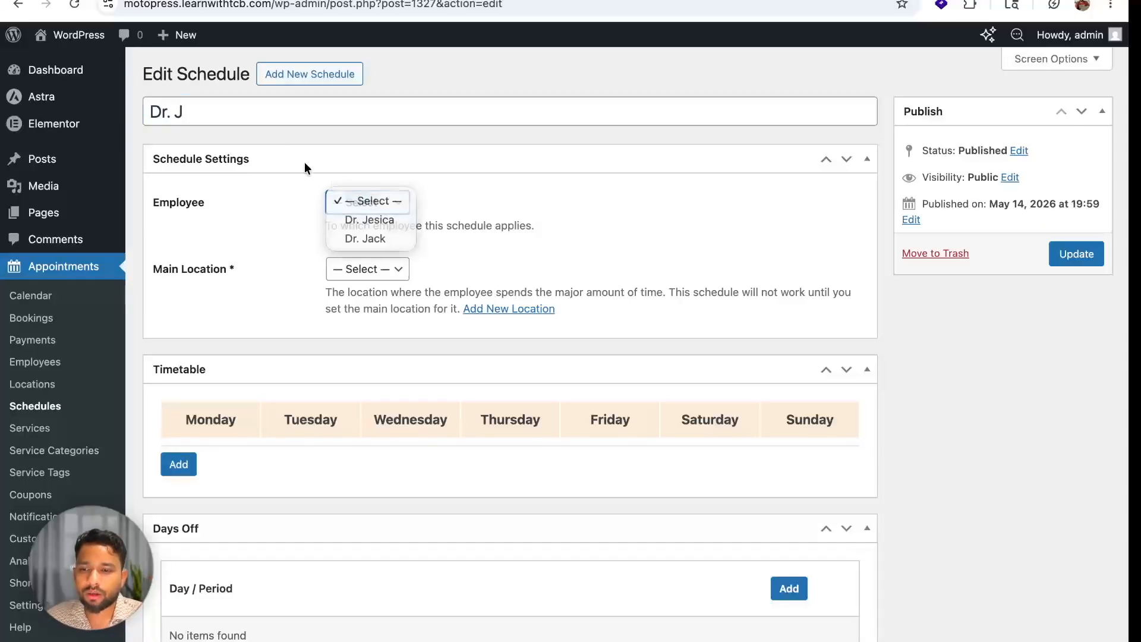
click(250, 117)
text(ack)
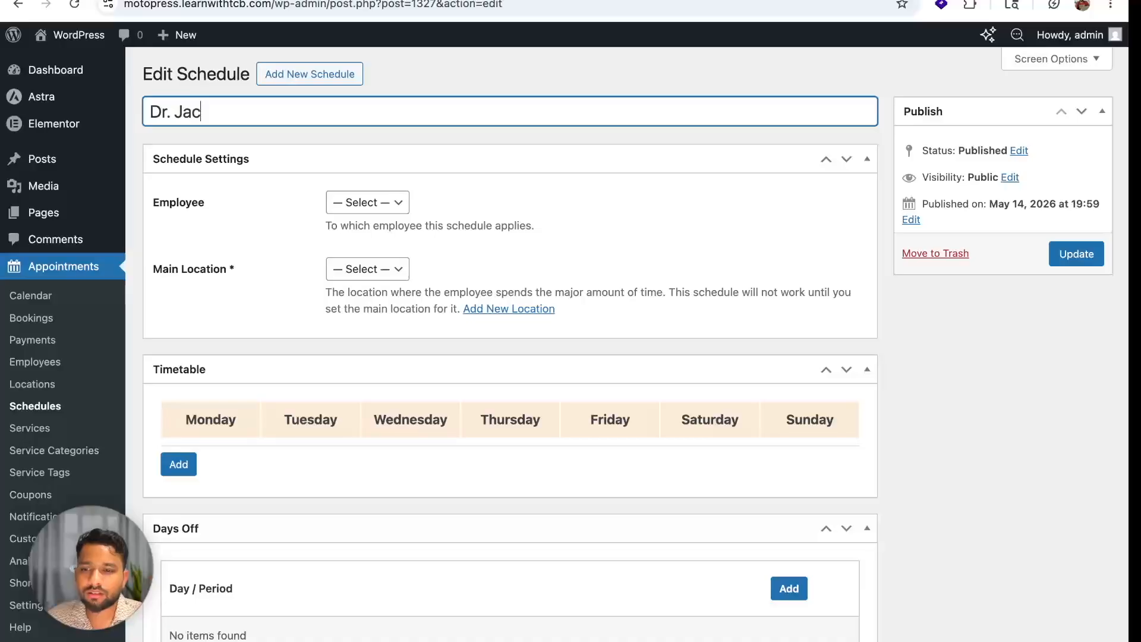
click(383, 202)
click(379, 237)
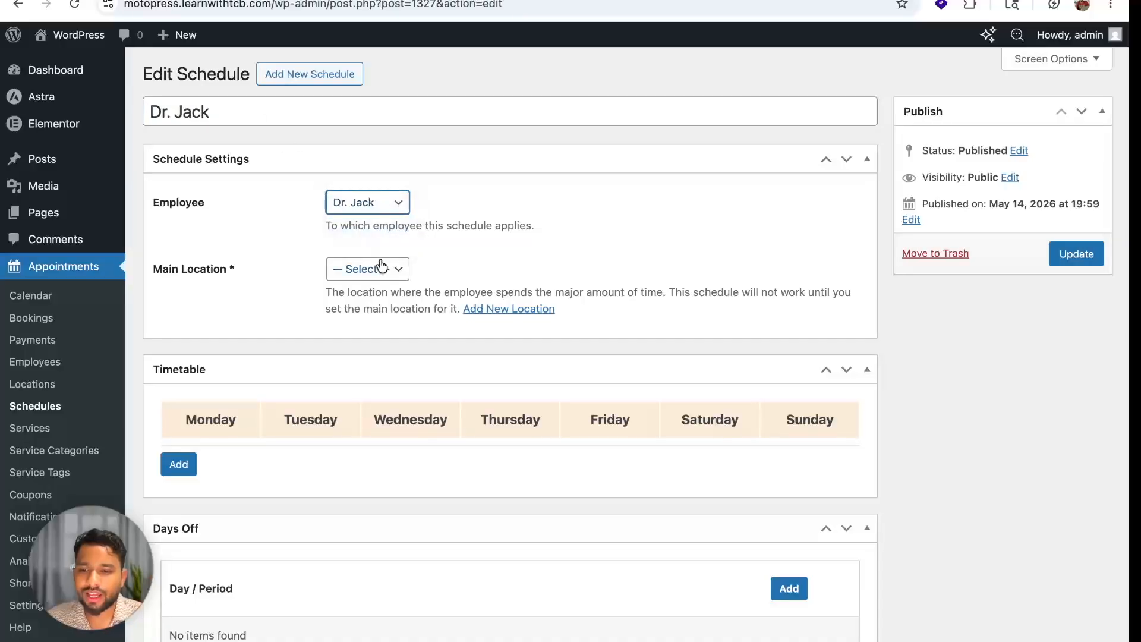
click(371, 270)
click(371, 287)
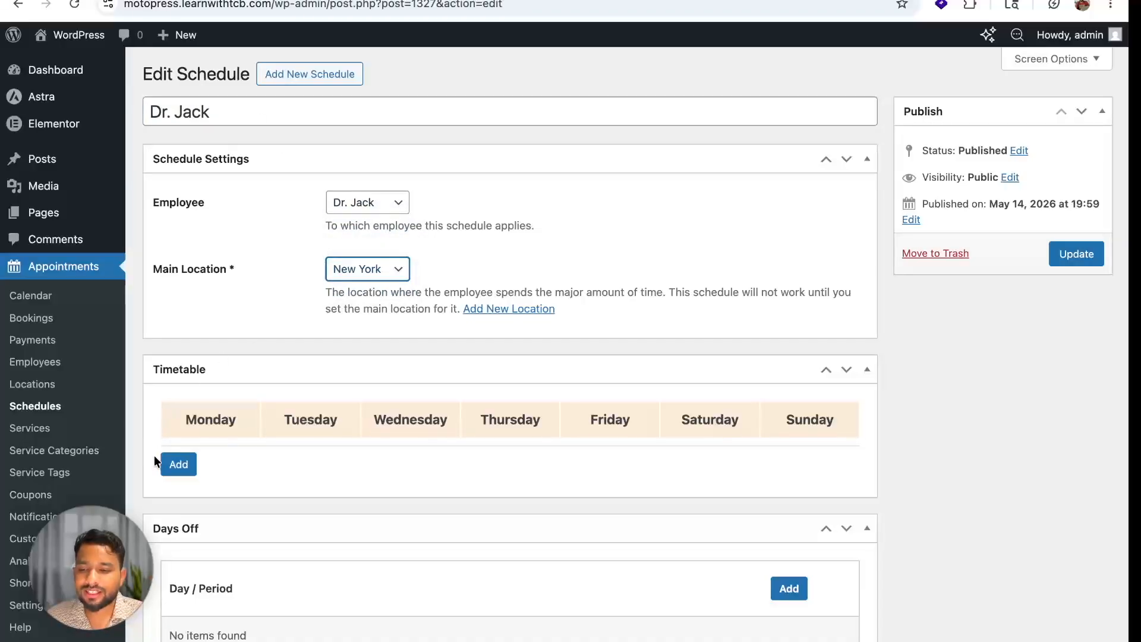
Add all-day working hours on Monday and Friday to this doctor's timetable, without a specific location.
click(179, 464)
scroll(371, 446, down, 5)
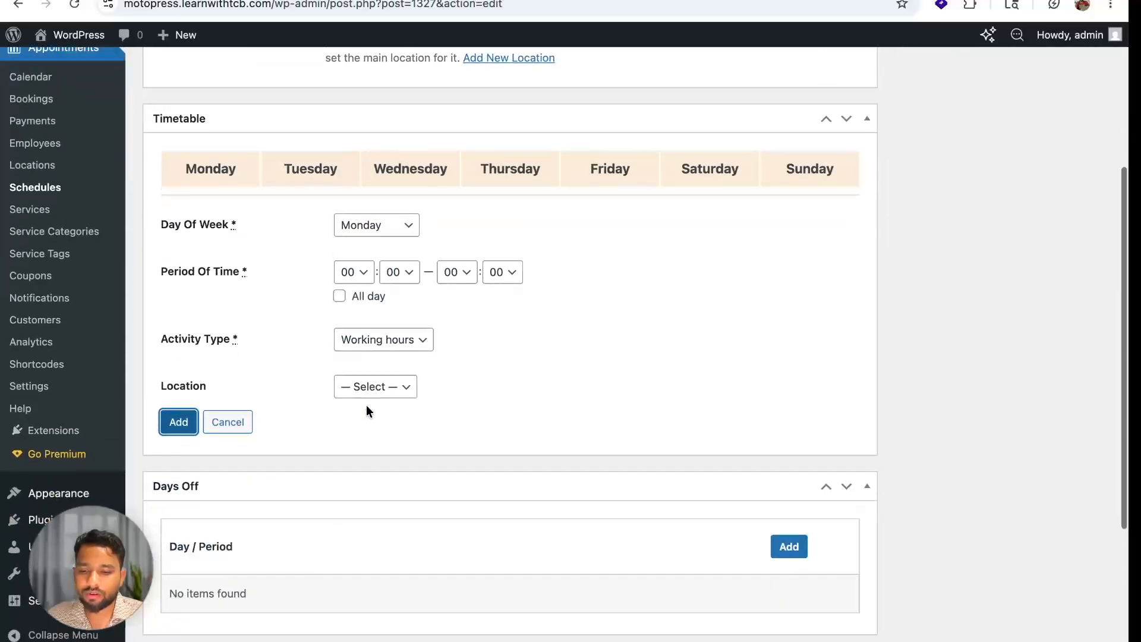
click(338, 261)
click(180, 367)
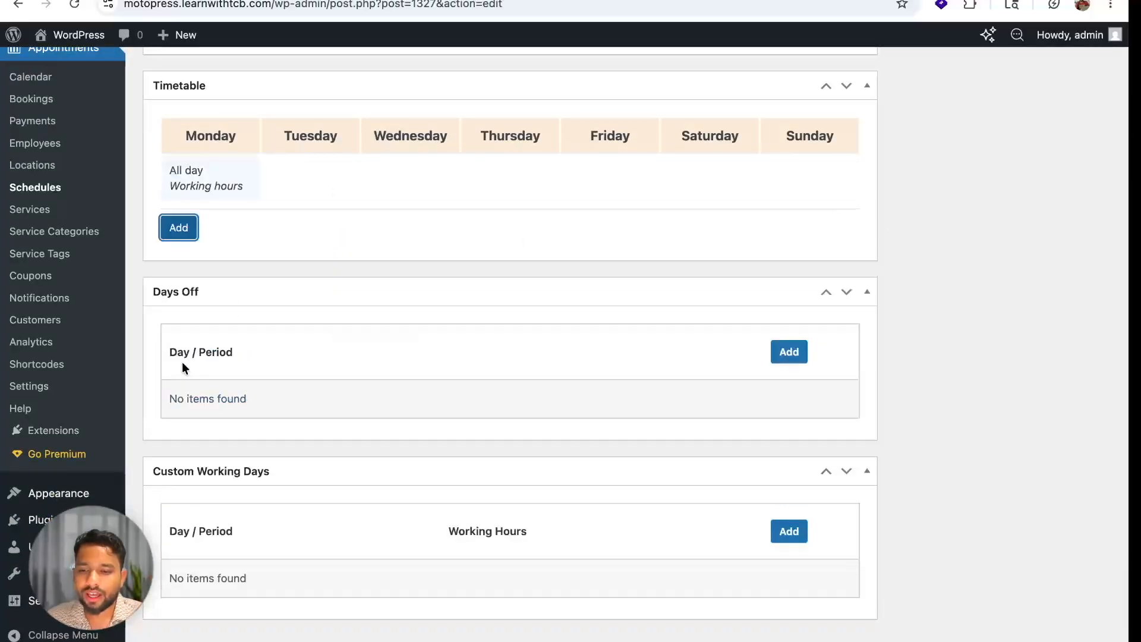
click(168, 229)
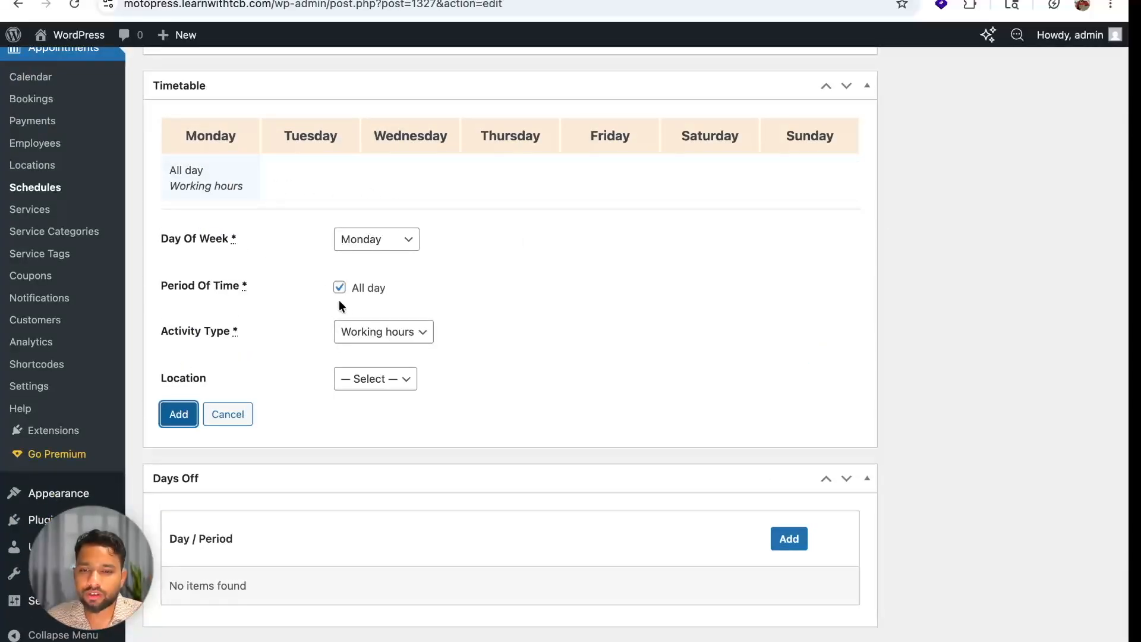
click(366, 248)
click(375, 312)
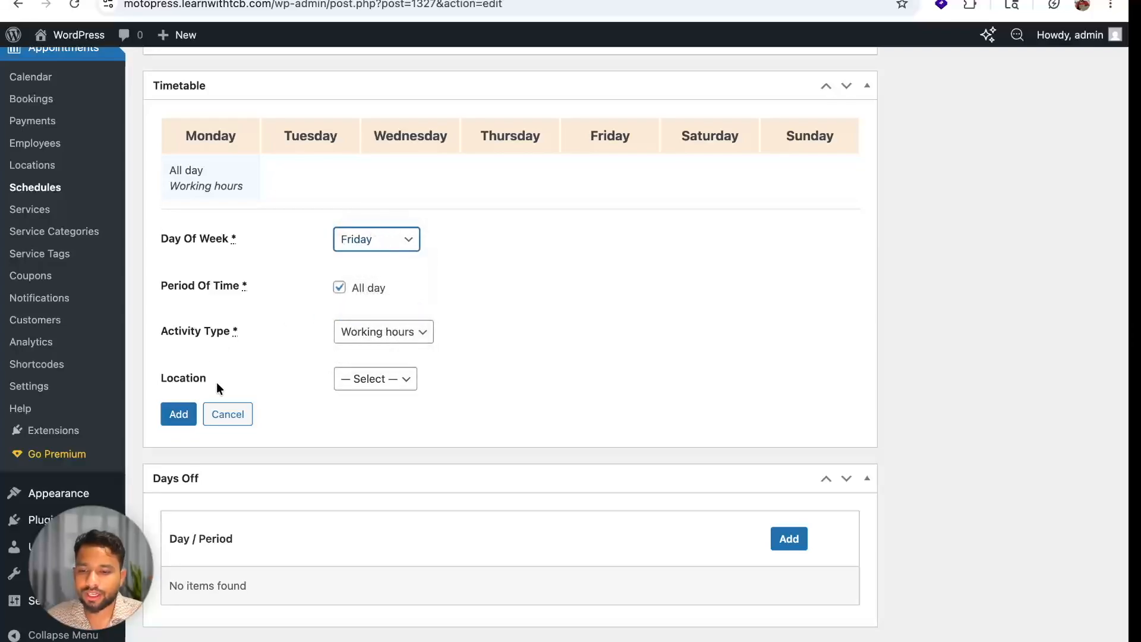
click(179, 413)
Update the schedule to save the doctor's working hours.
scroll(400, 410, up, 5)
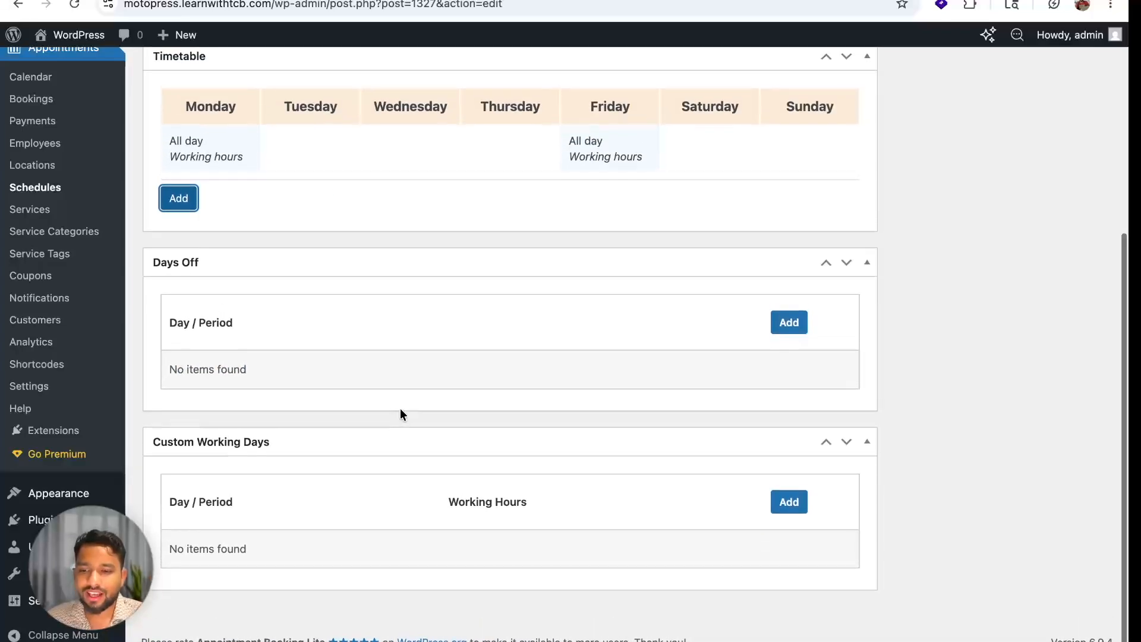
scroll(400, 410, down, 5)
scroll(514, 377, up, 5)
scroll(891, 298, down, 1)
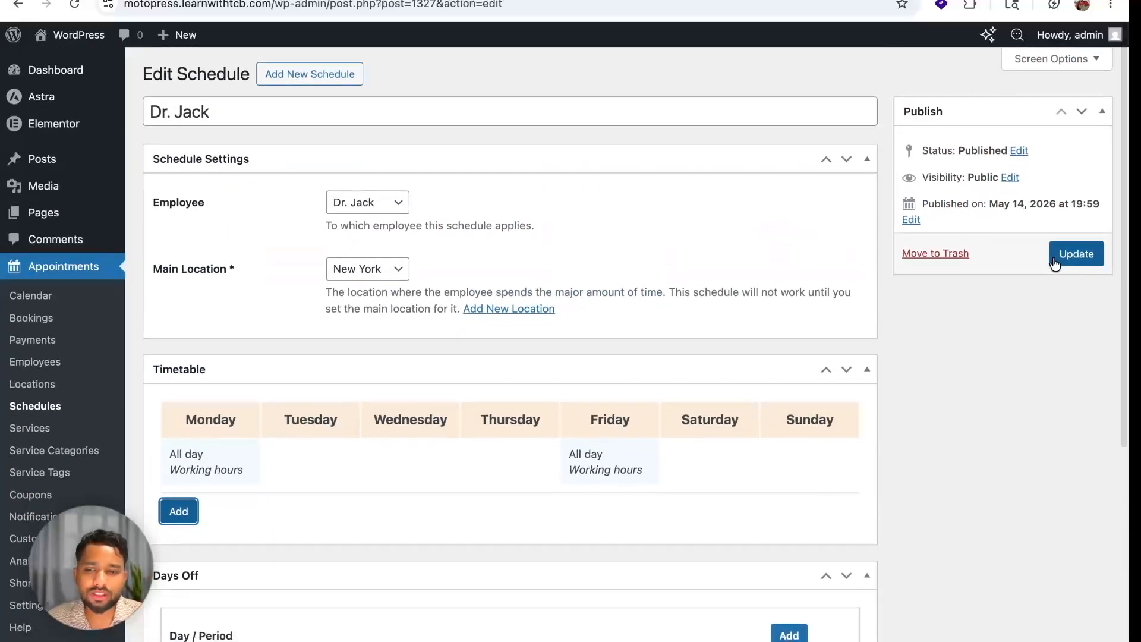
click(1057, 260)
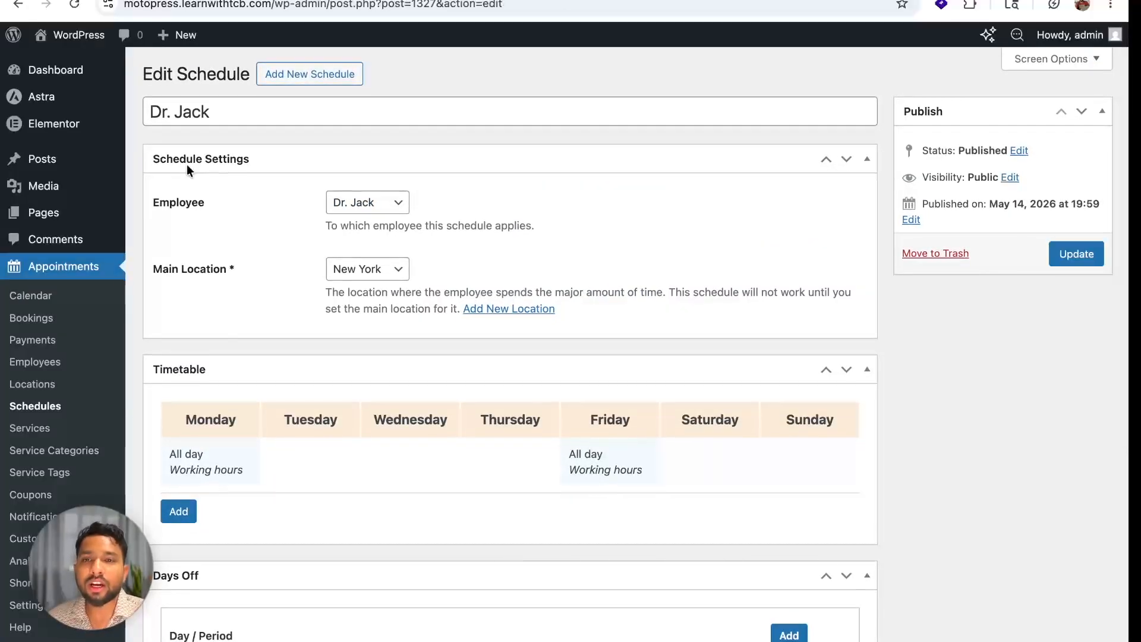
Start a new Appointment Form shortcode from the plugin's shortcode list.
scroll(38, 380, down, 2)
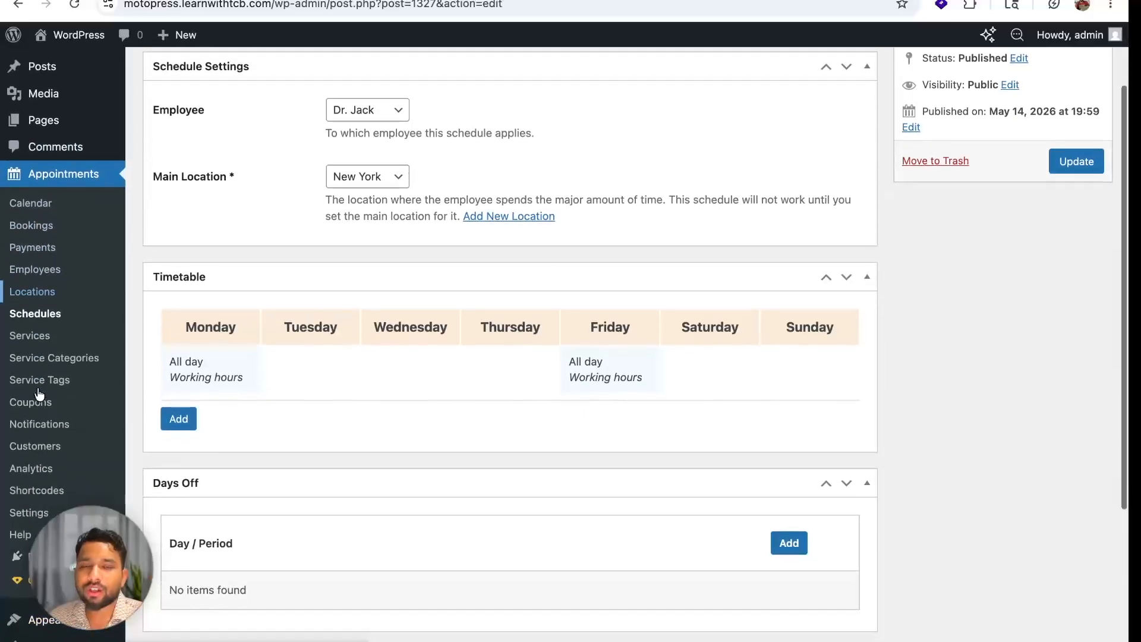
scroll(288, 322, down, 2)
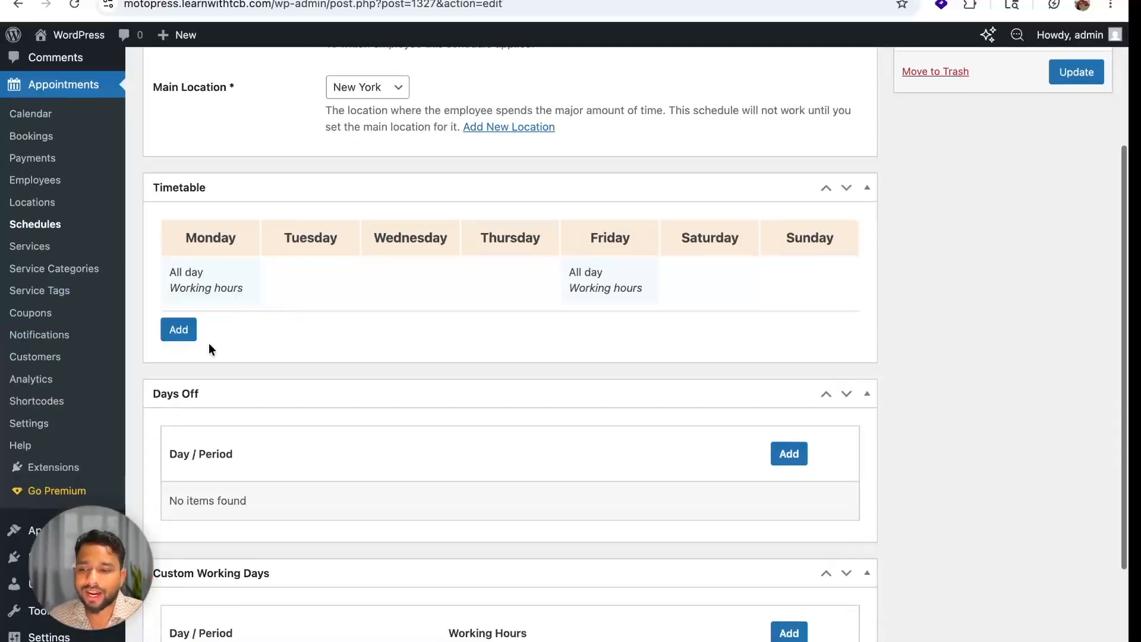
click(43, 402)
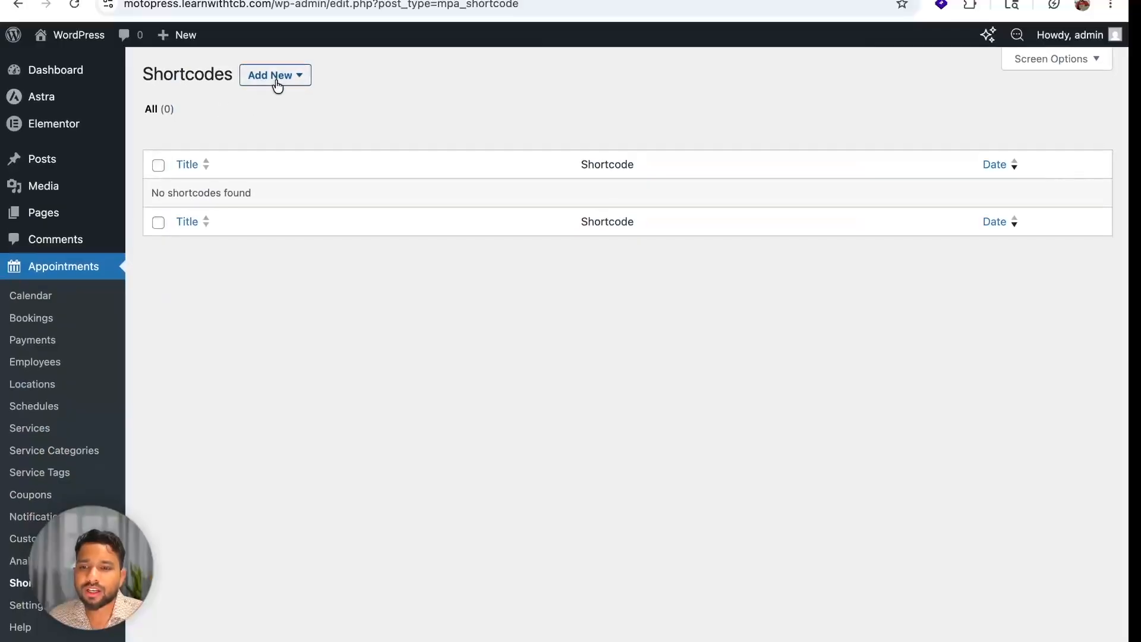
click(277, 83)
click(323, 104)
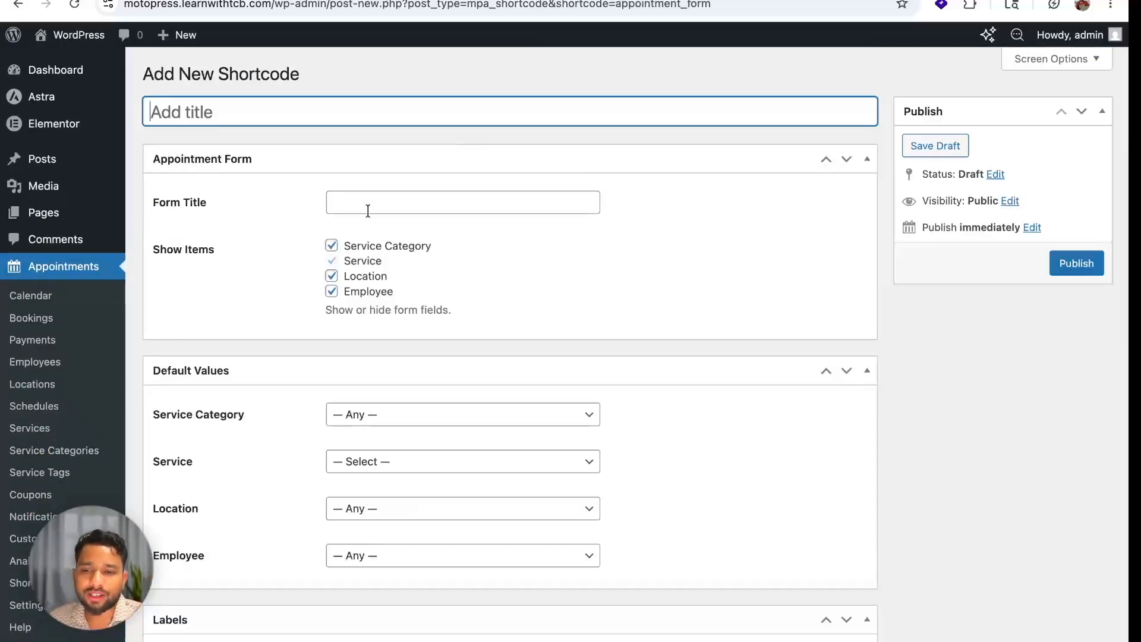
Enter "Appointment Form" as the form title and use the same text as the shortcode's title.
click(367, 210)
click(467, 237)
click(283, 158)
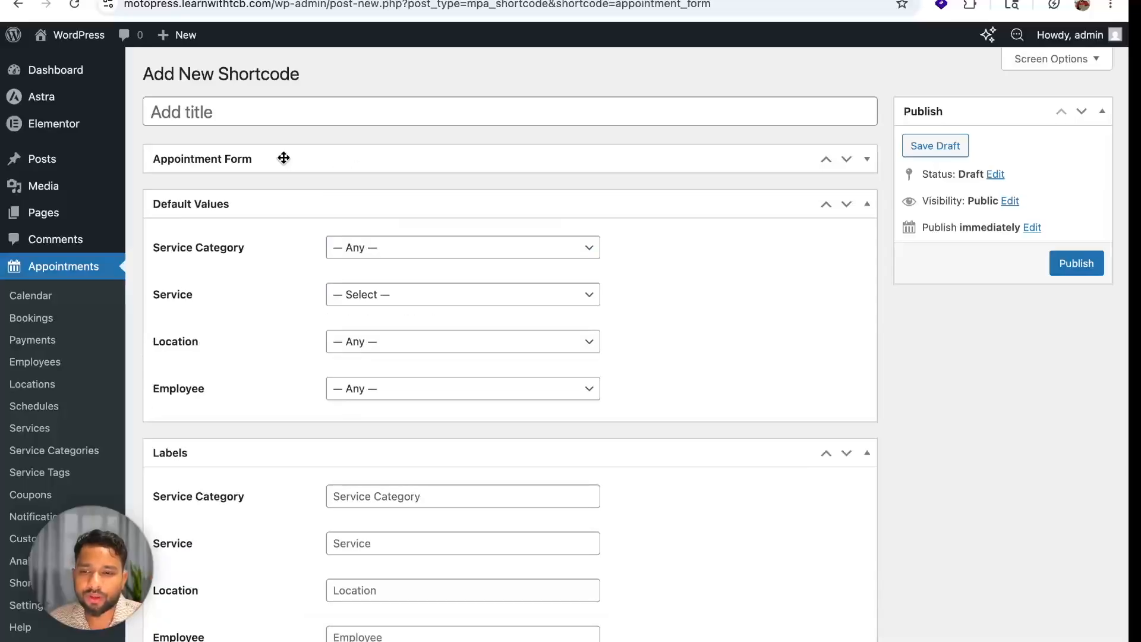
click(264, 147)
triple_click(356, 206)
key(ctrl+c)
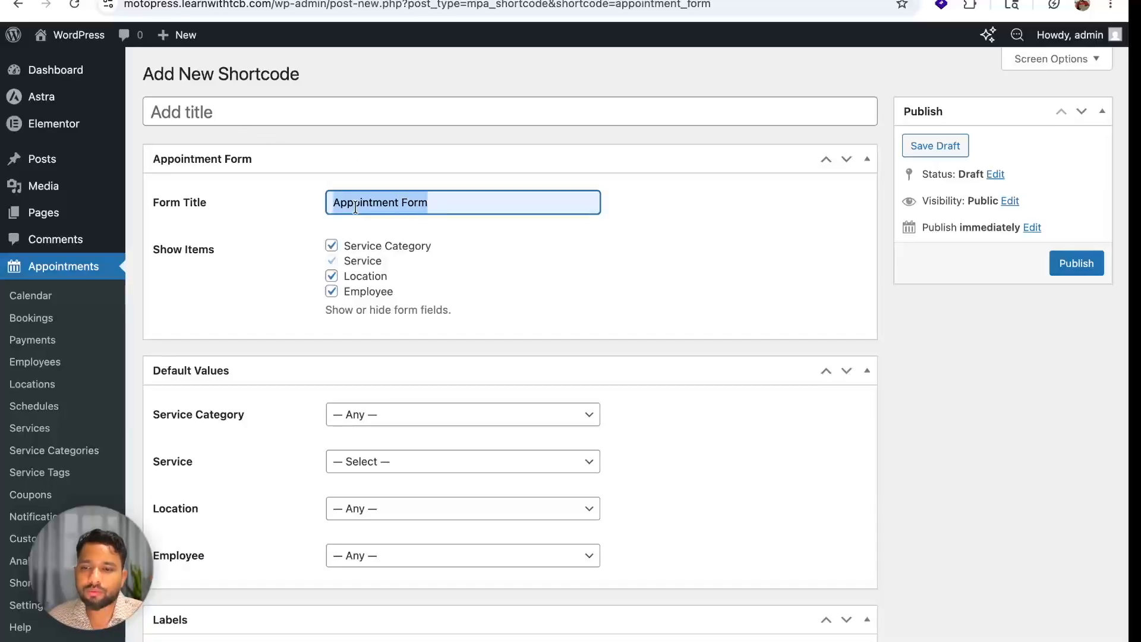
click(207, 114)
key(ctrl+v)
click(223, 223)
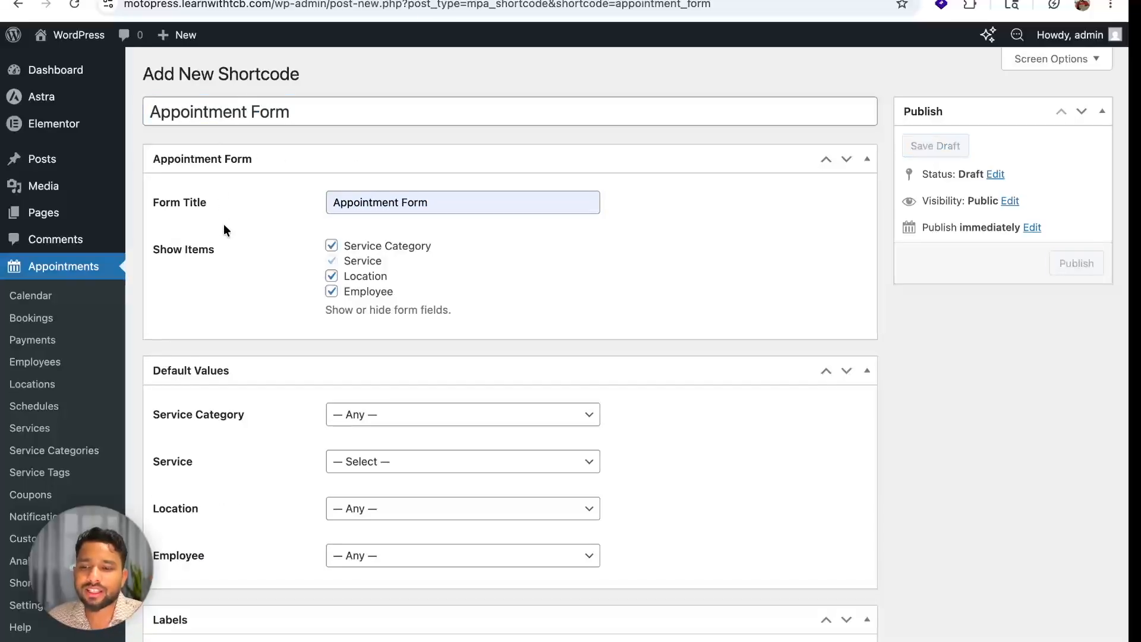
Hide the Service Category item from the appointment form and set the form width to 70%.
scroll(265, 227, down, 1)
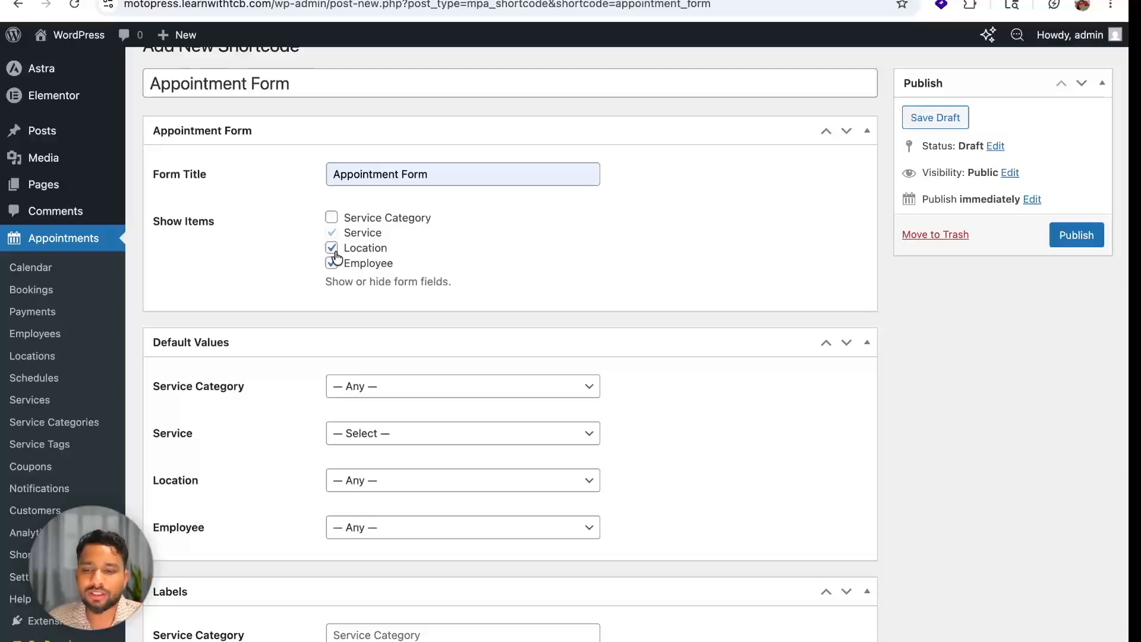
scroll(303, 256, down, 2)
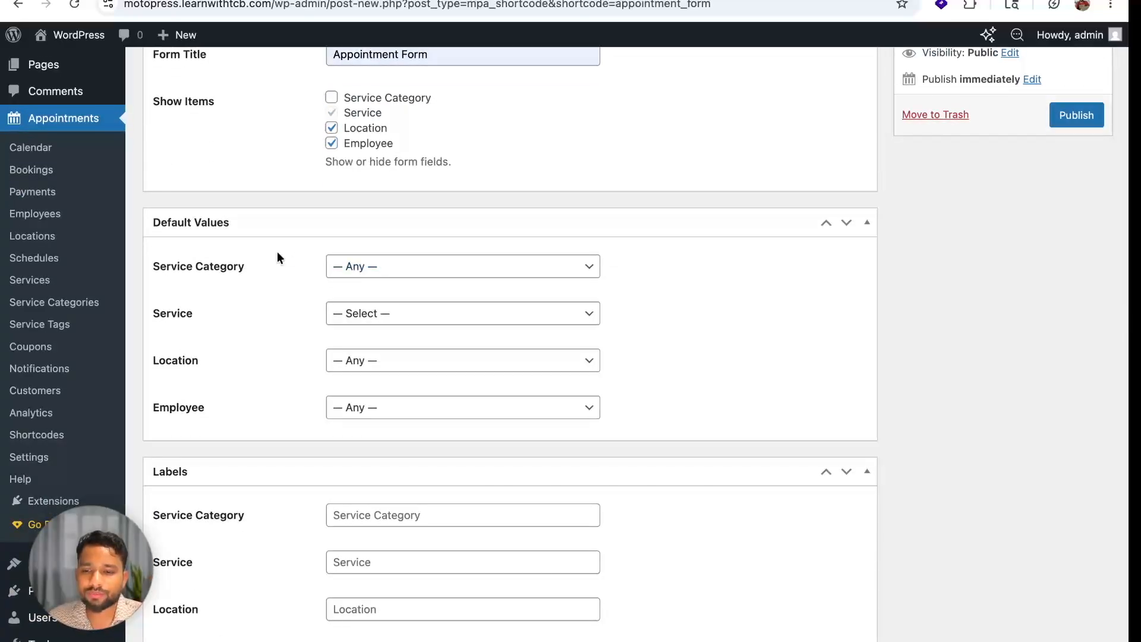
scroll(258, 254, down, 2)
scroll(258, 254, down, 8)
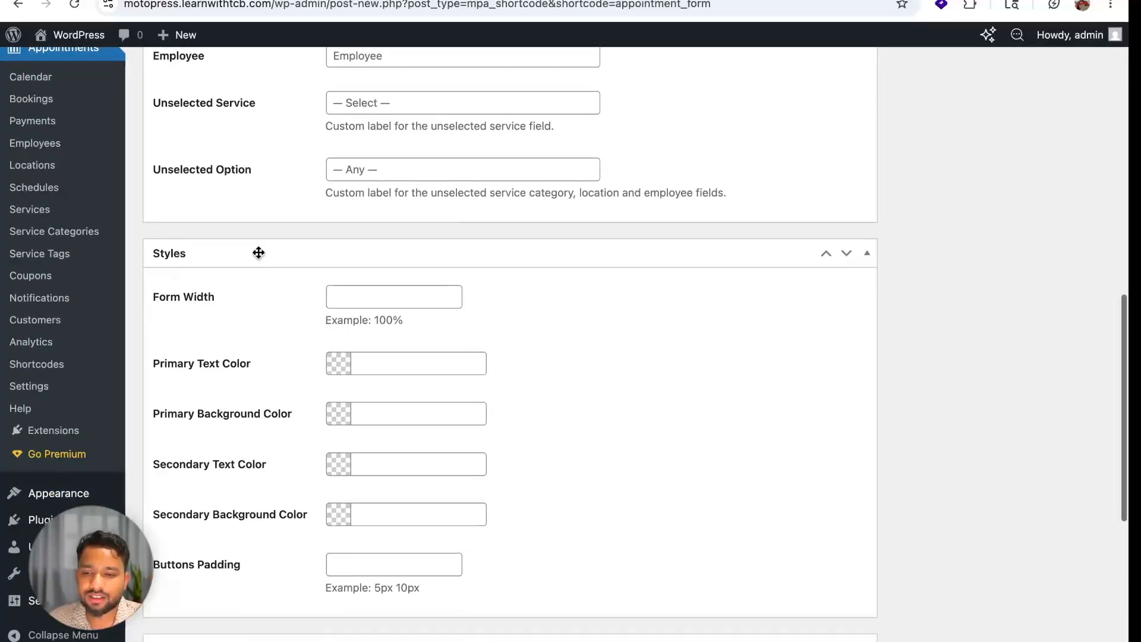
scroll(257, 255, down, 3)
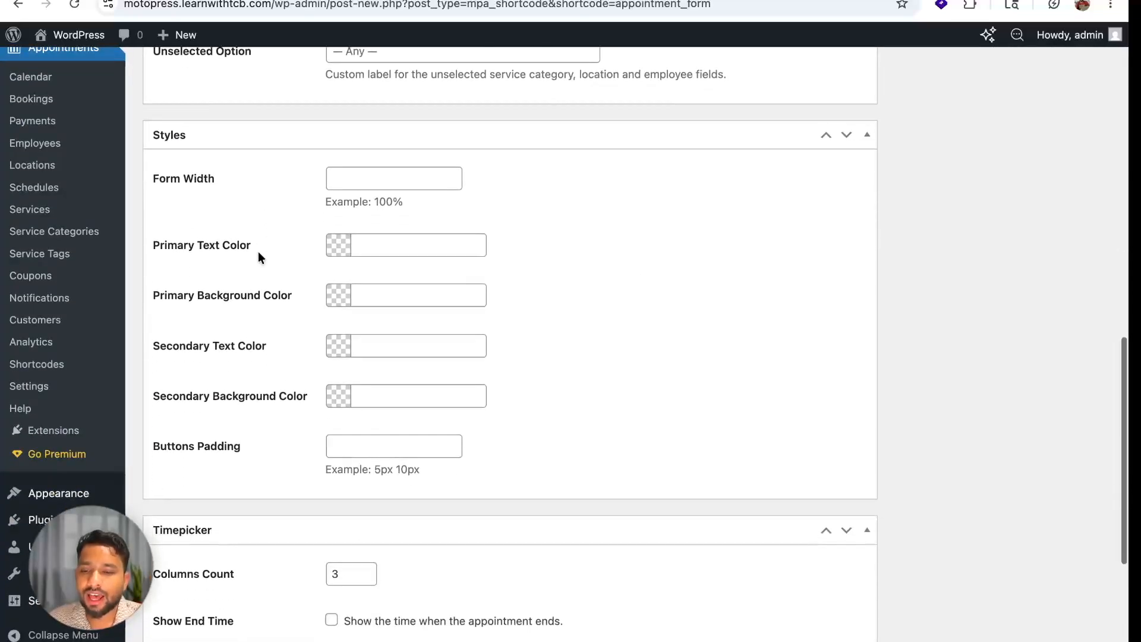
click(372, 178)
text(70)
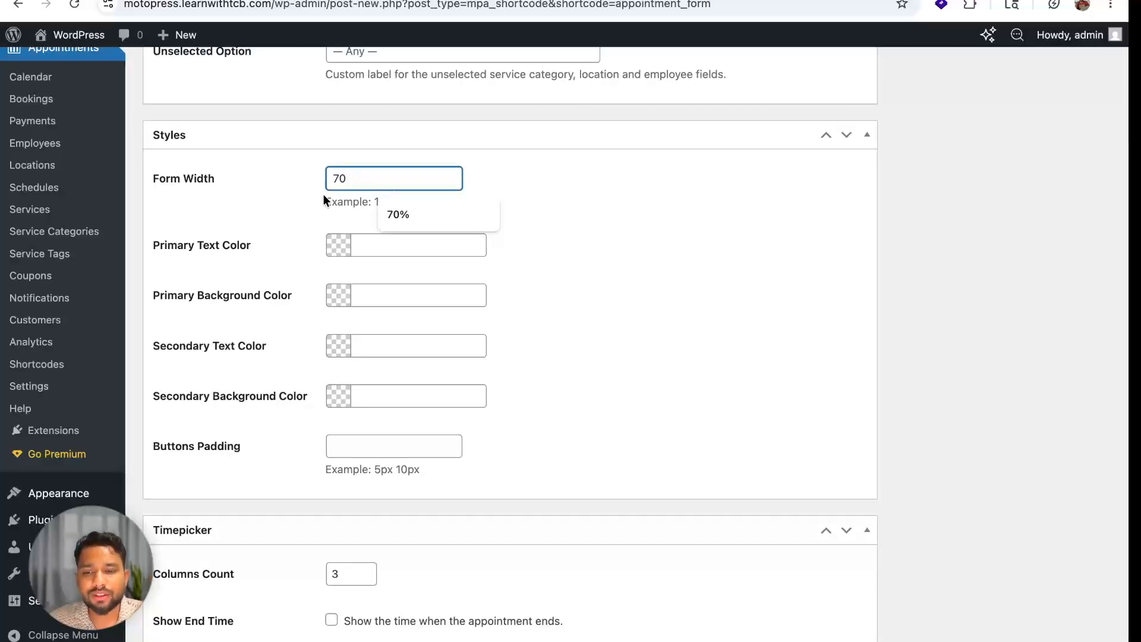
text(%)
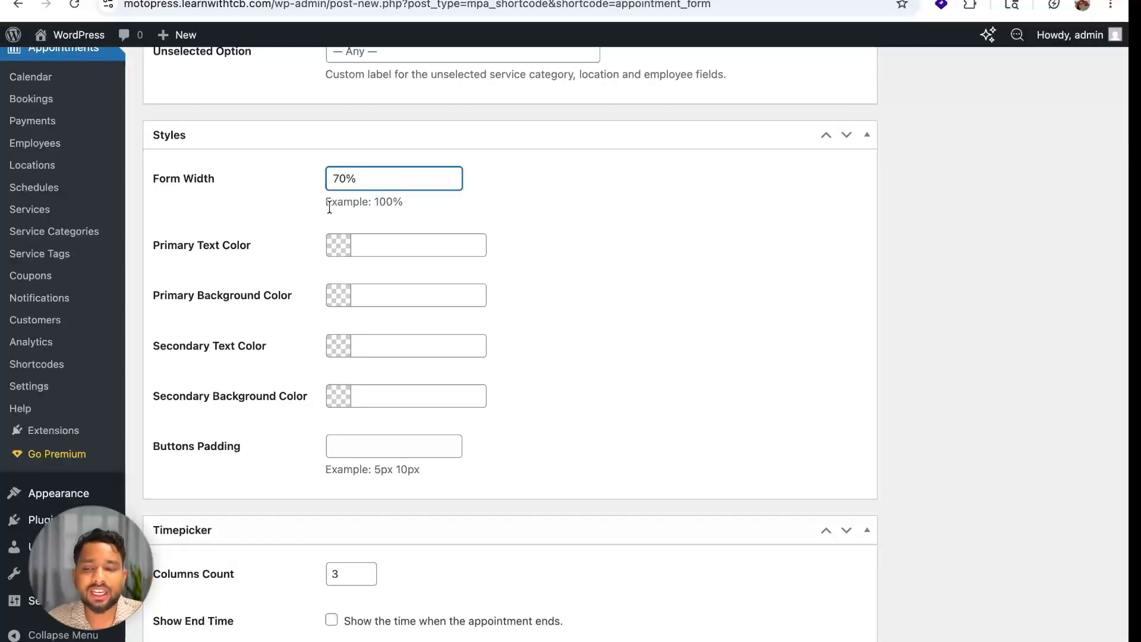
Review the remaining style, timepicker and advanced settings and publish the Appointment Form shortcode.
scroll(315, 224, down, 1)
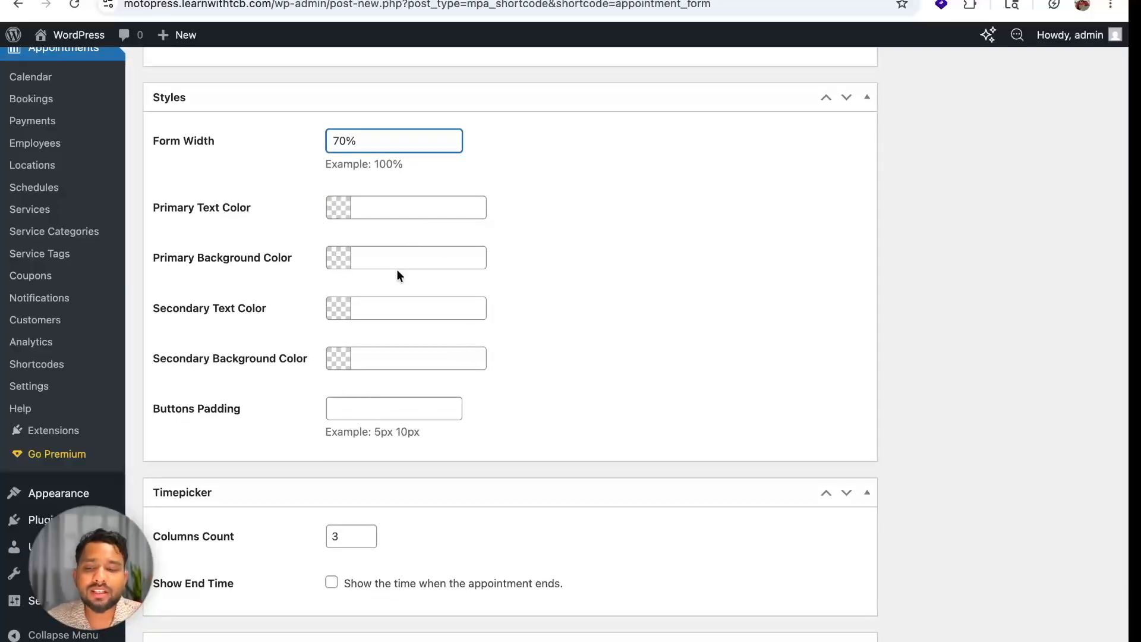
scroll(397, 269, down, 5)
scroll(397, 275, down, 1)
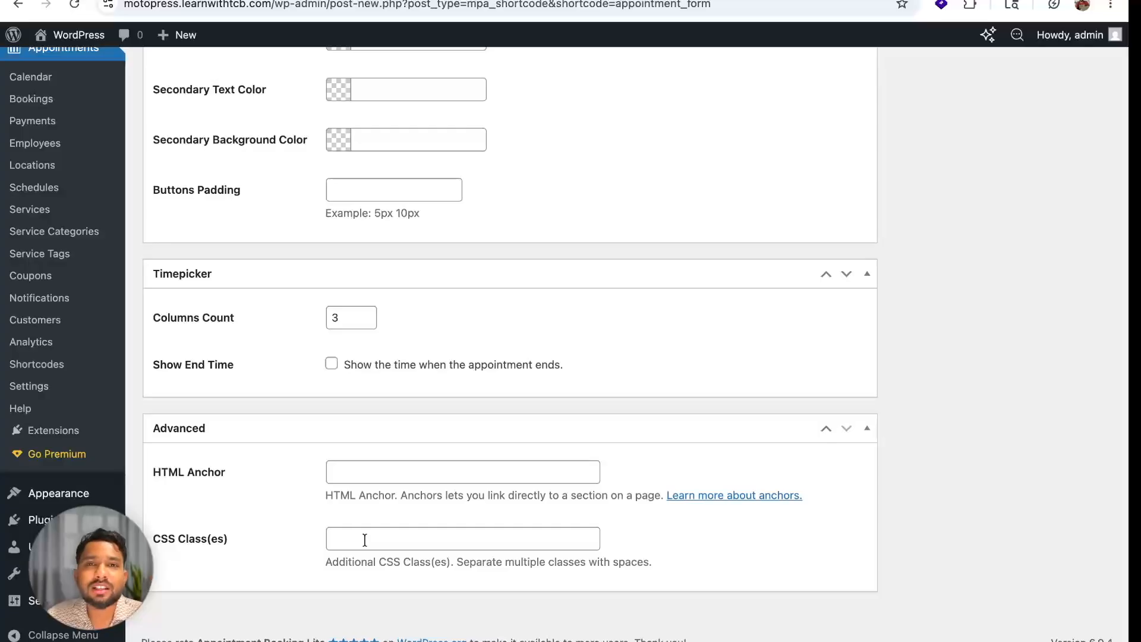
key(Home)
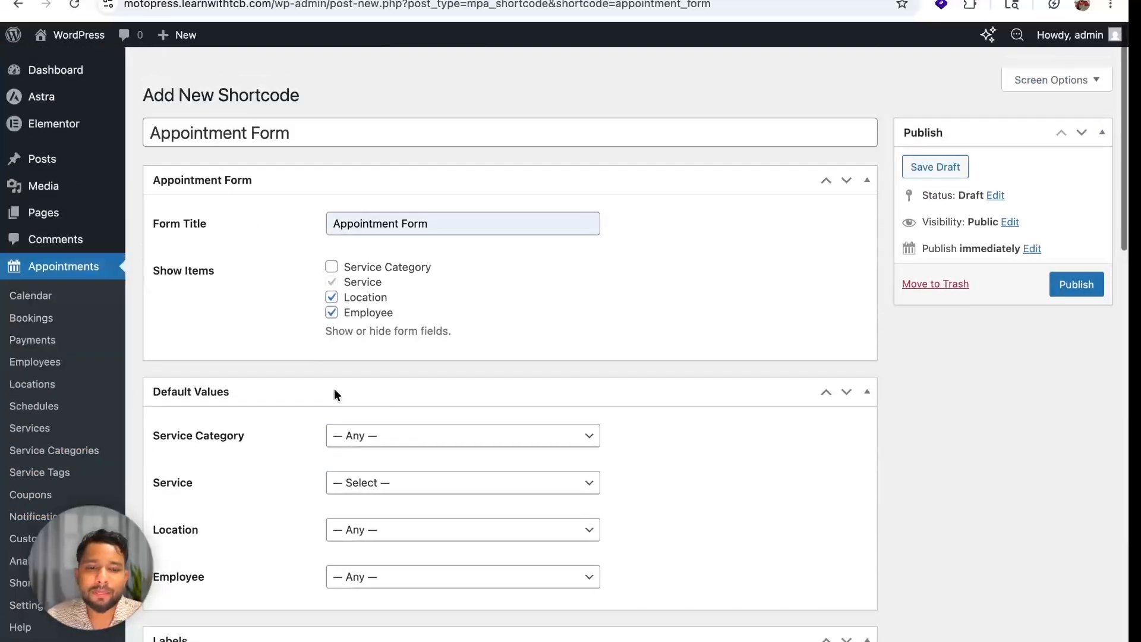
click(1076, 263)
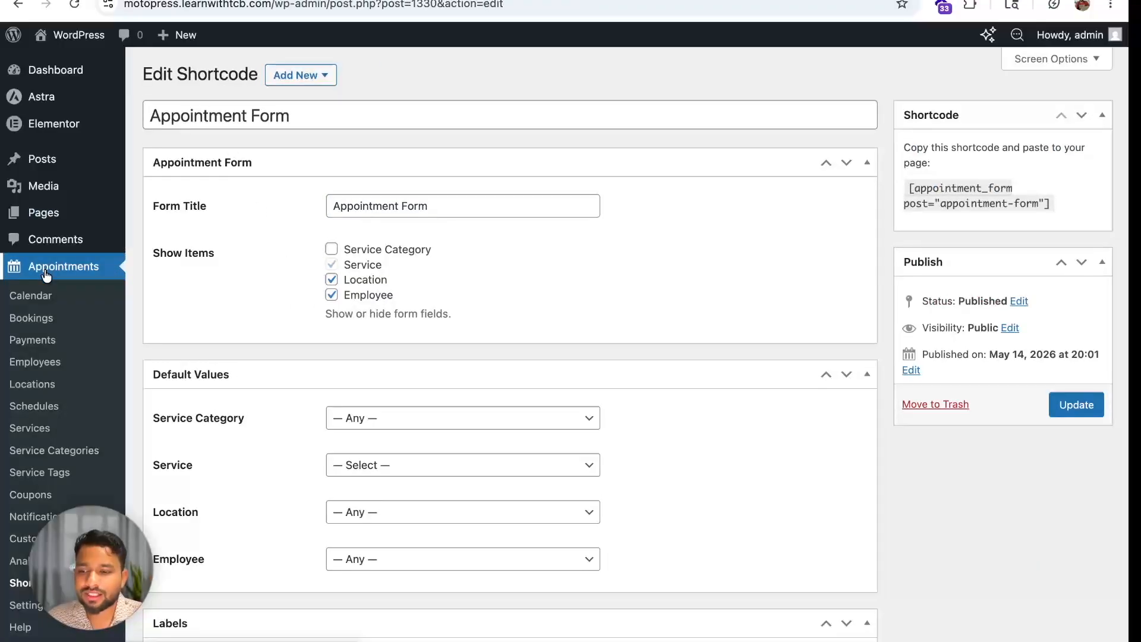
Return to the shortcode list and copy the Appointment Form's complete shortcode.
scroll(45, 276, down, 5)
scroll(46, 275, up, 2)
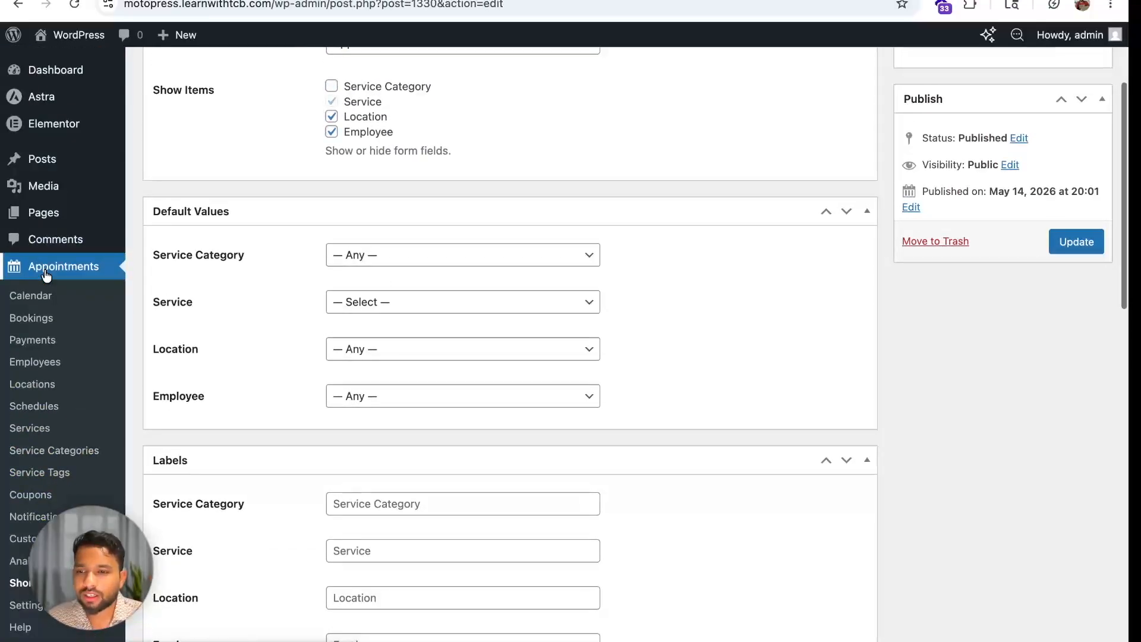
click(18, 5)
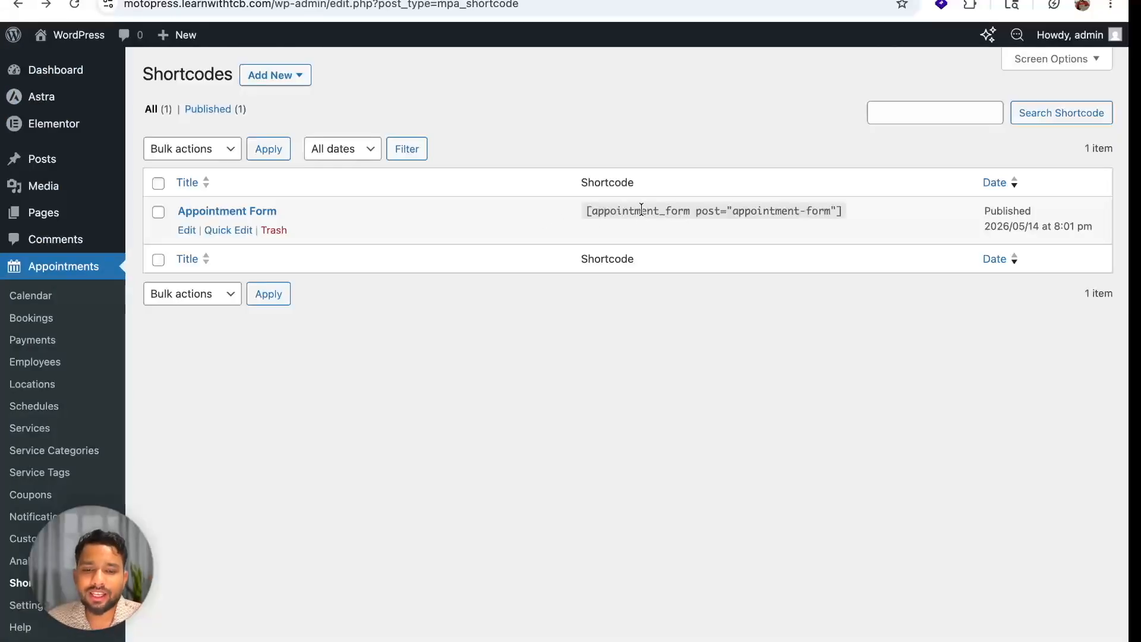
double_click(641, 209)
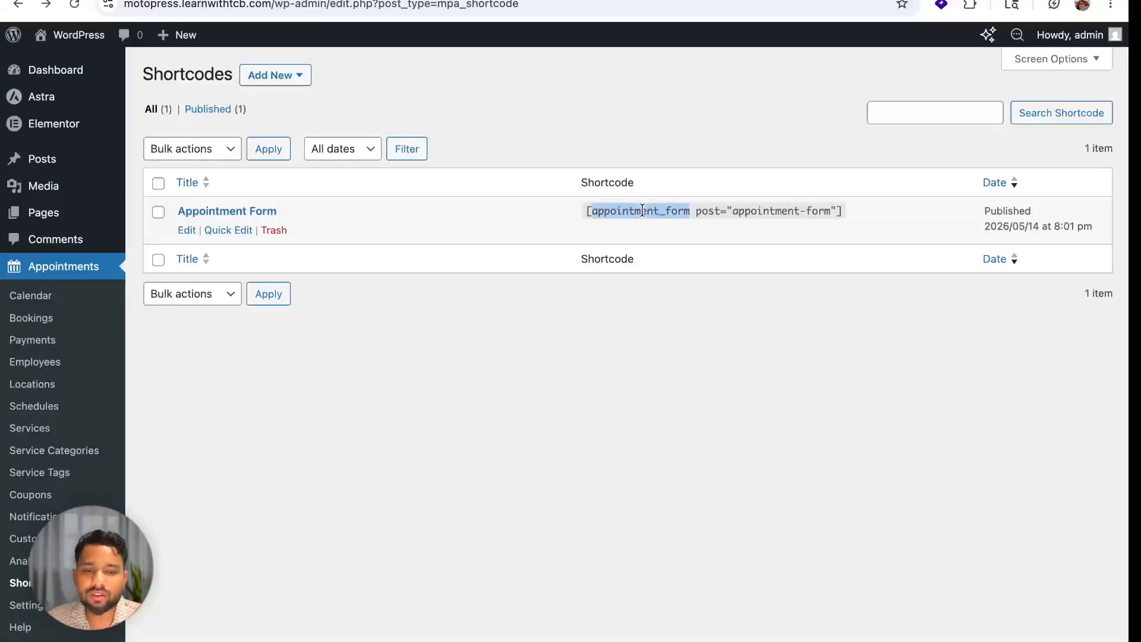
triple_click(642, 211)
key(ctrl+c)
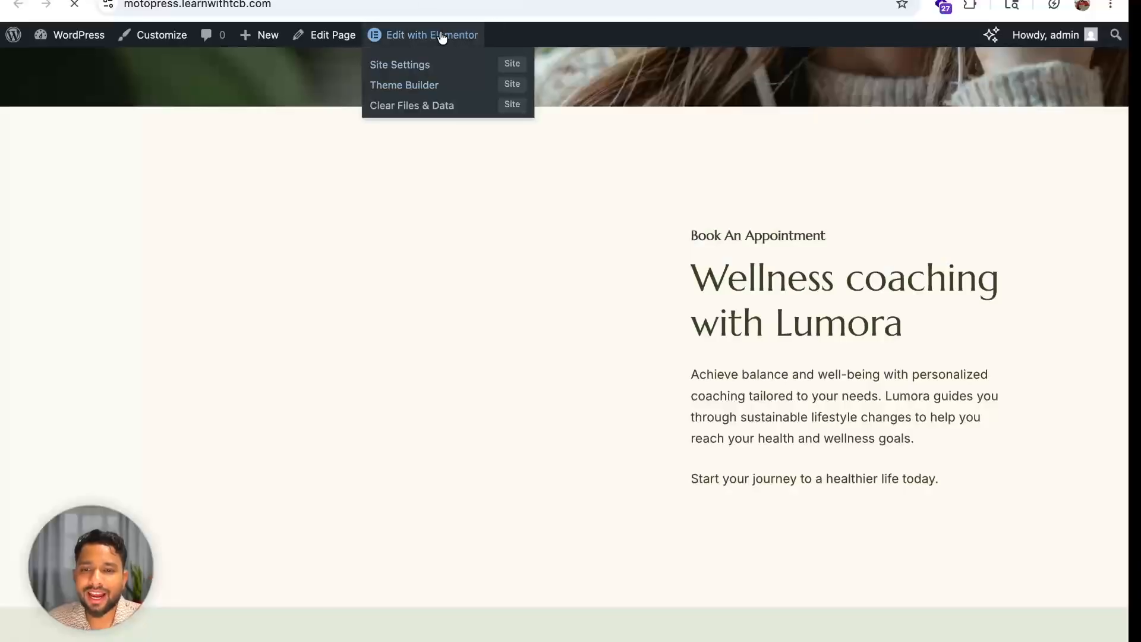
Edit the home page with Elementor, add a Shortcode widget containing [appointment_form post="appointment-form"] to the empty container beside the wellness coaching text, and publish.
click(441, 35)
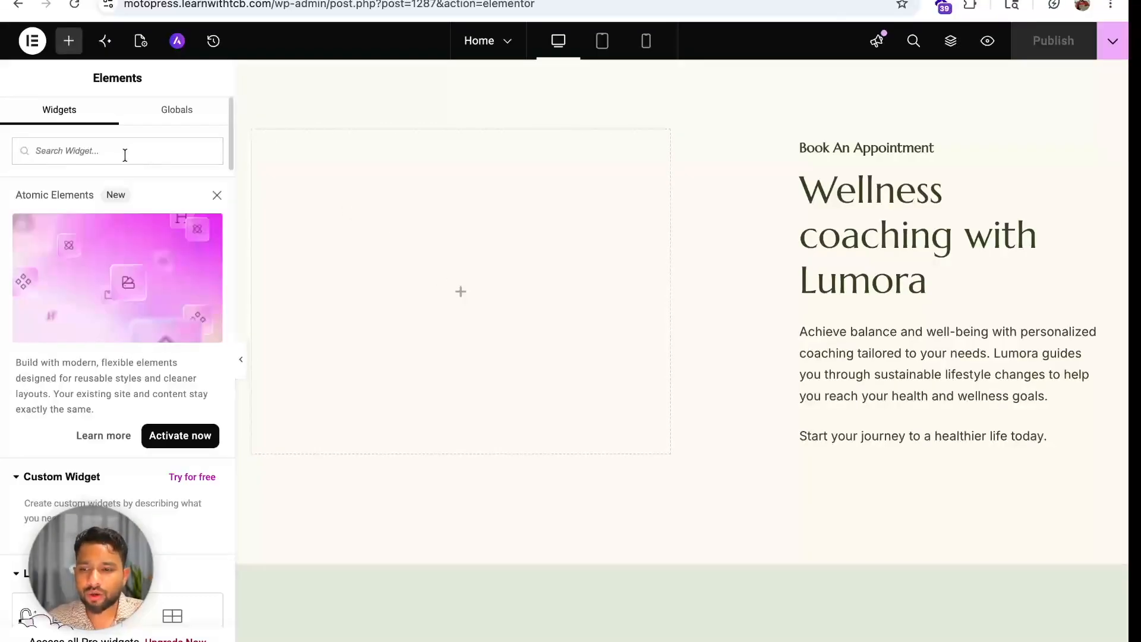
text(short)
drag(69, 470, 484, 256)
key(ctrl+v)
click(1053, 40)
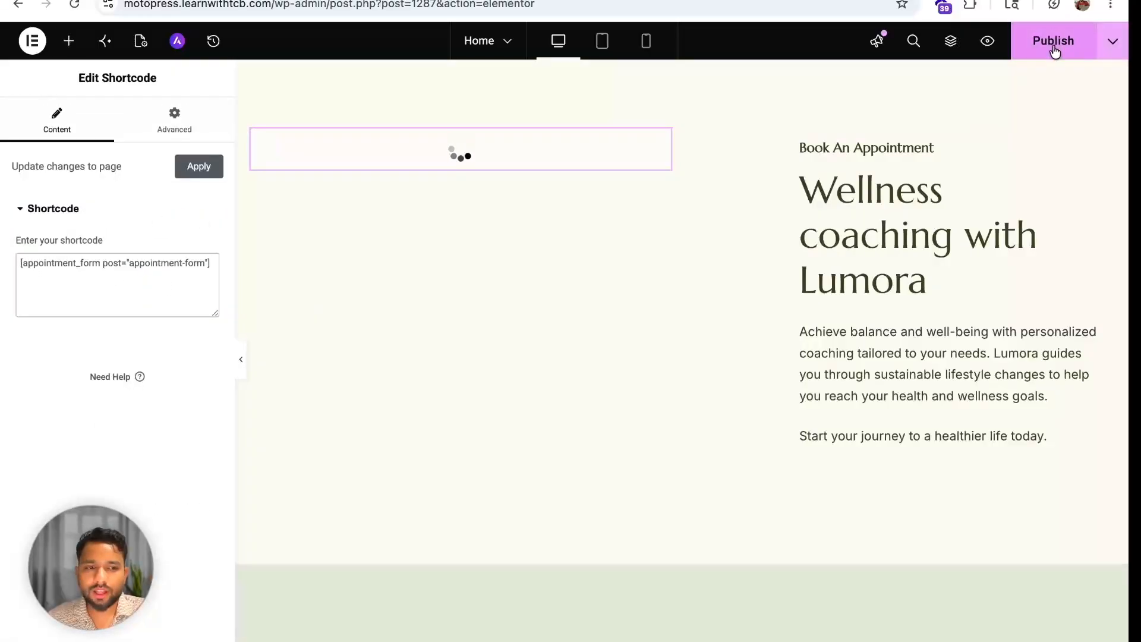
Open the site's home page at motopress.learnwithtcb.com in a new tab and find the embedded appointment form.
drag(76, 5, 74, 5)
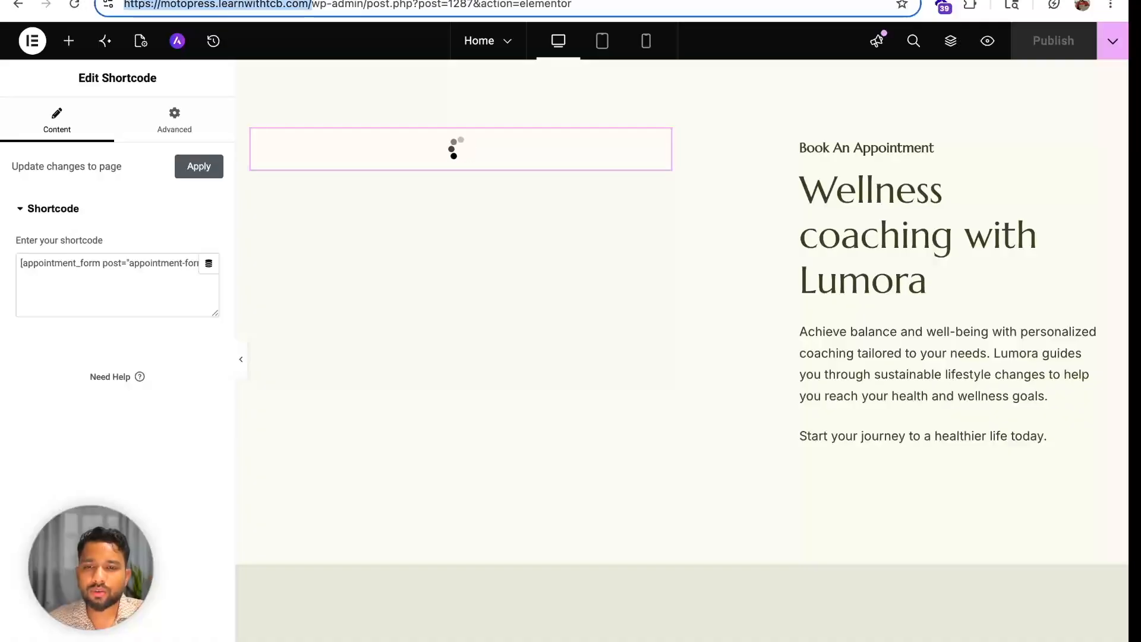
key(super+c)
key(super+t)
key(super+v)
key(Return)
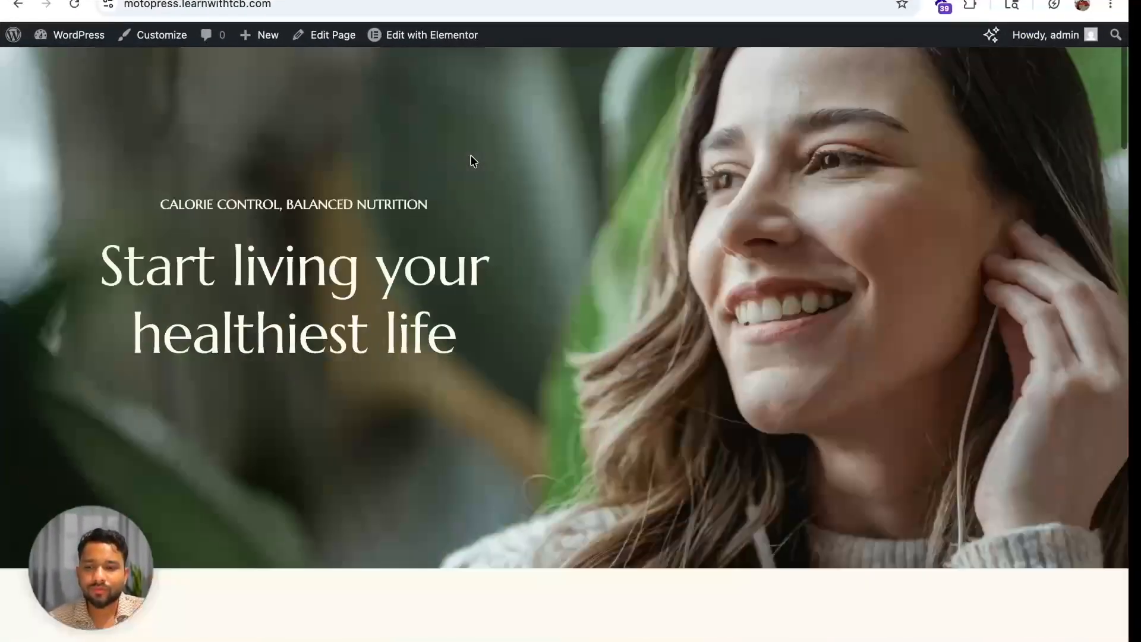
scroll(470, 159, down, 10)
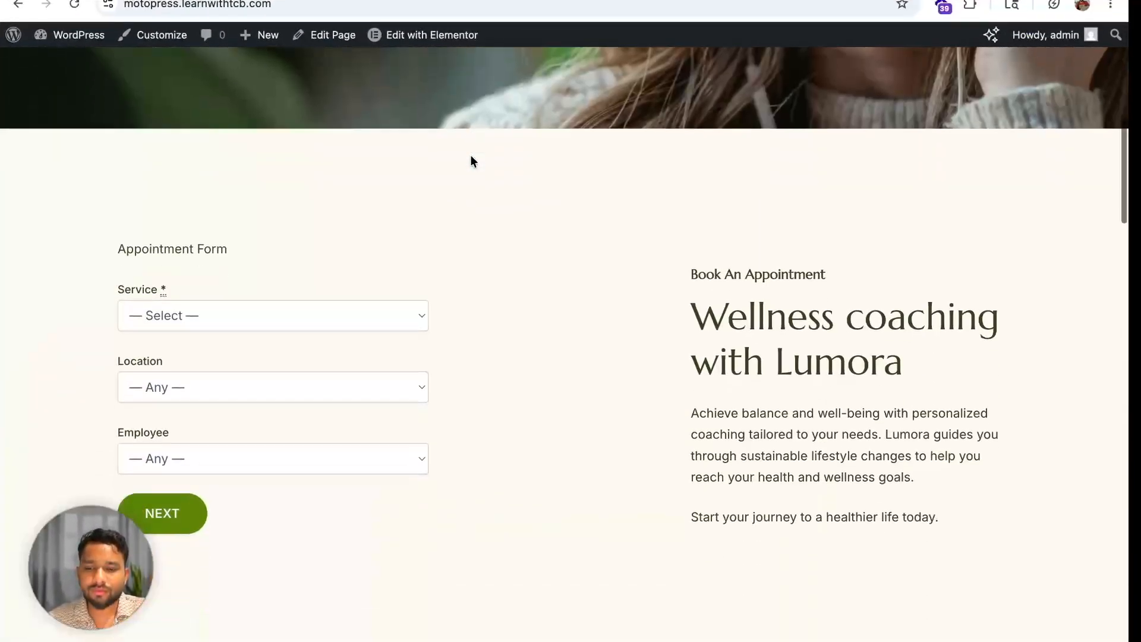
scroll(469, 160, down, 2)
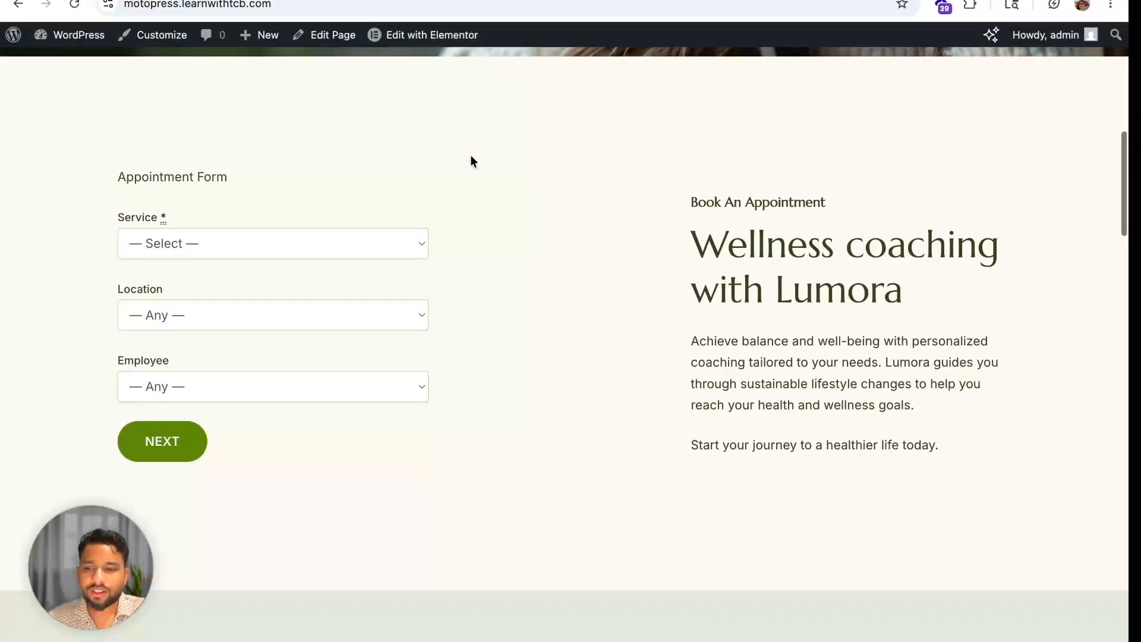
Choose the cardiologist service and the New York location in the appointment form, and check which employees are offered.
click(255, 249)
click(245, 279)
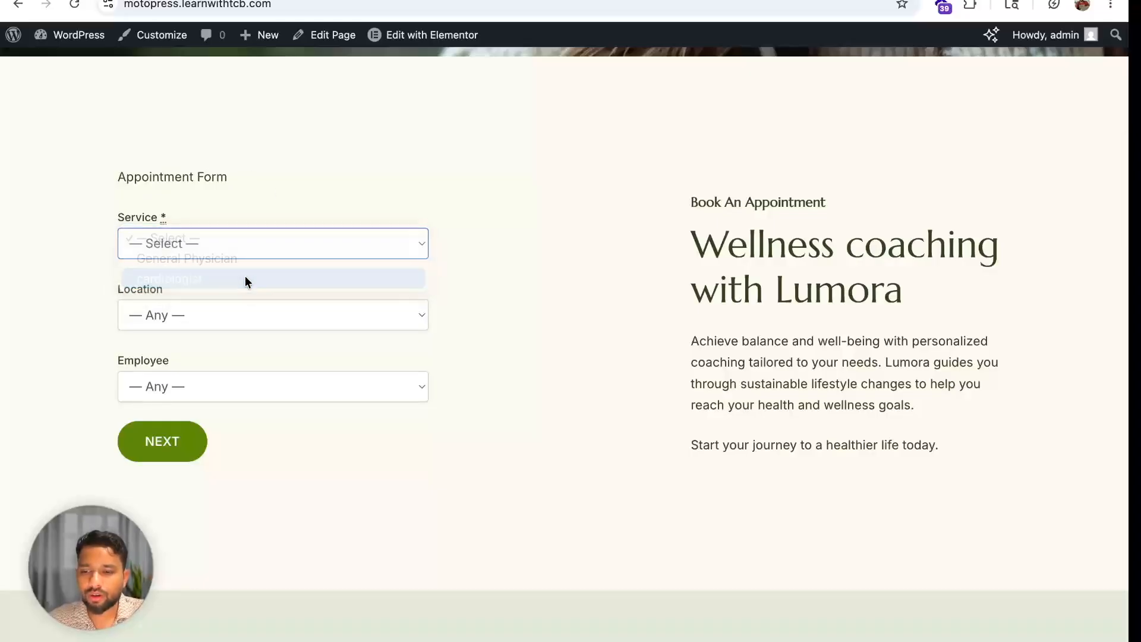
click(236, 315)
click(234, 343)
click(230, 386)
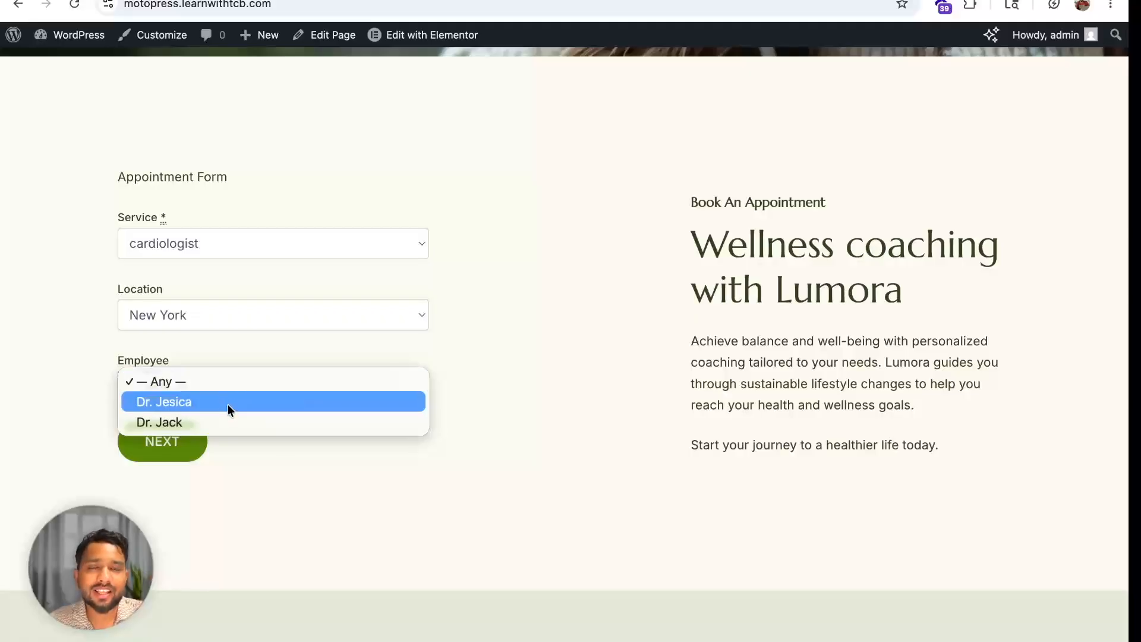
click(150, 241)
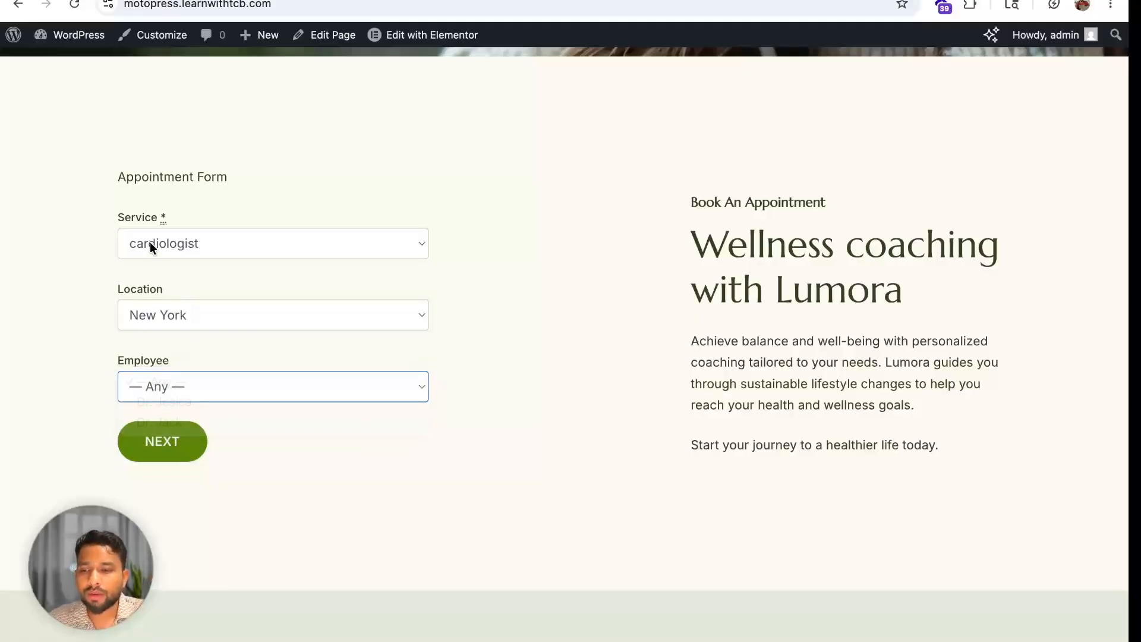
Switch the service to General Physician, select the doctor offered for it and continue to the date and time selection.
click(150, 241)
click(142, 219)
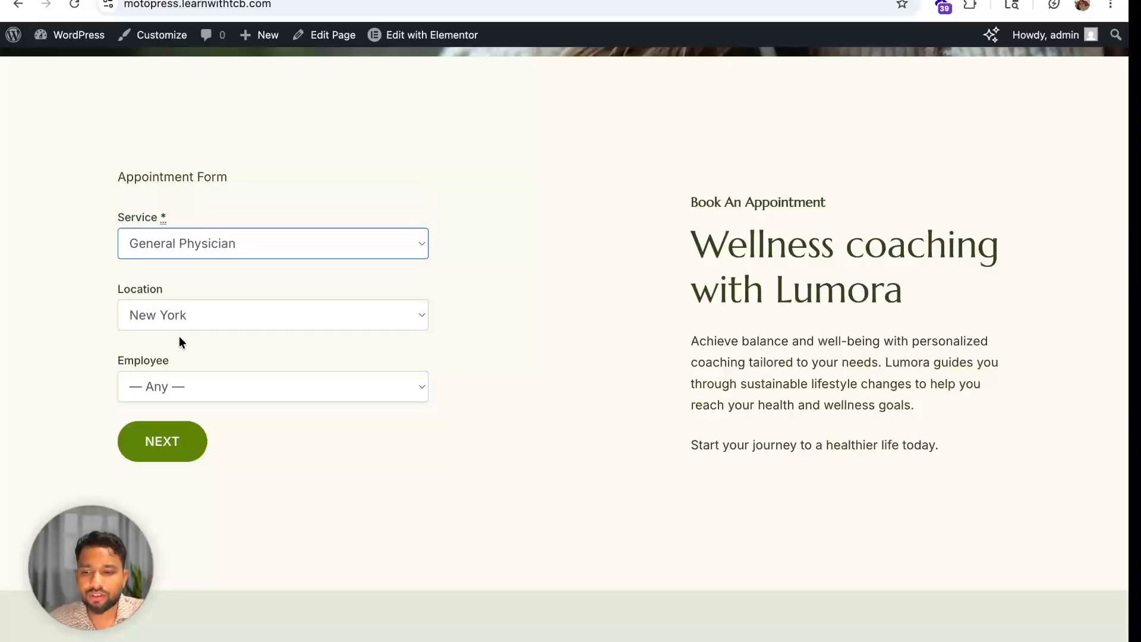
click(189, 383)
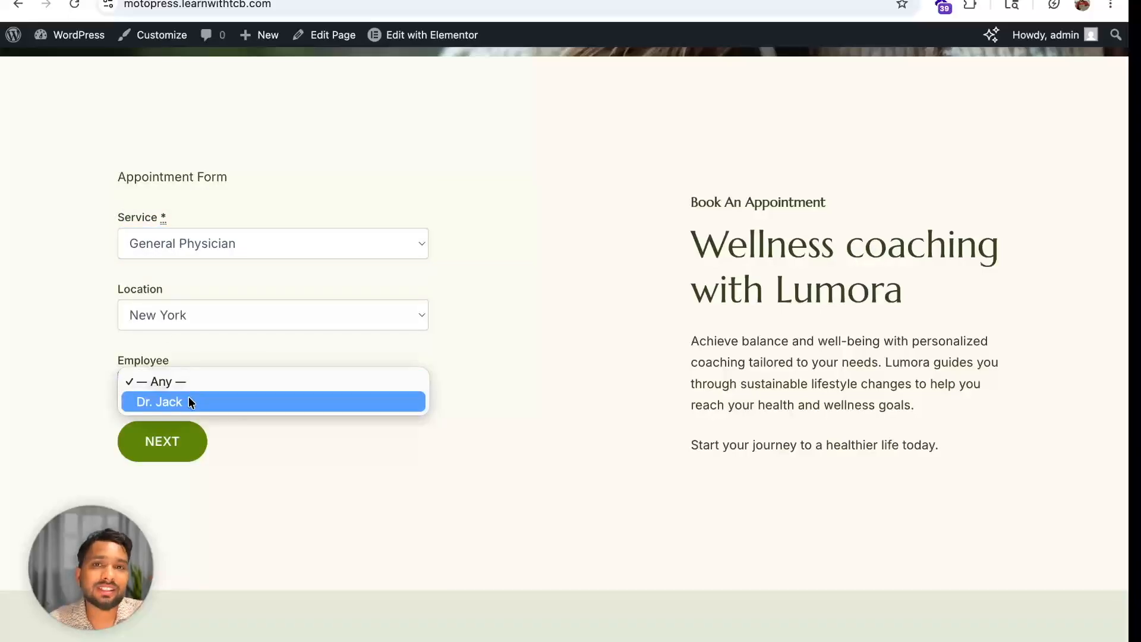
click(188, 401)
click(165, 447)
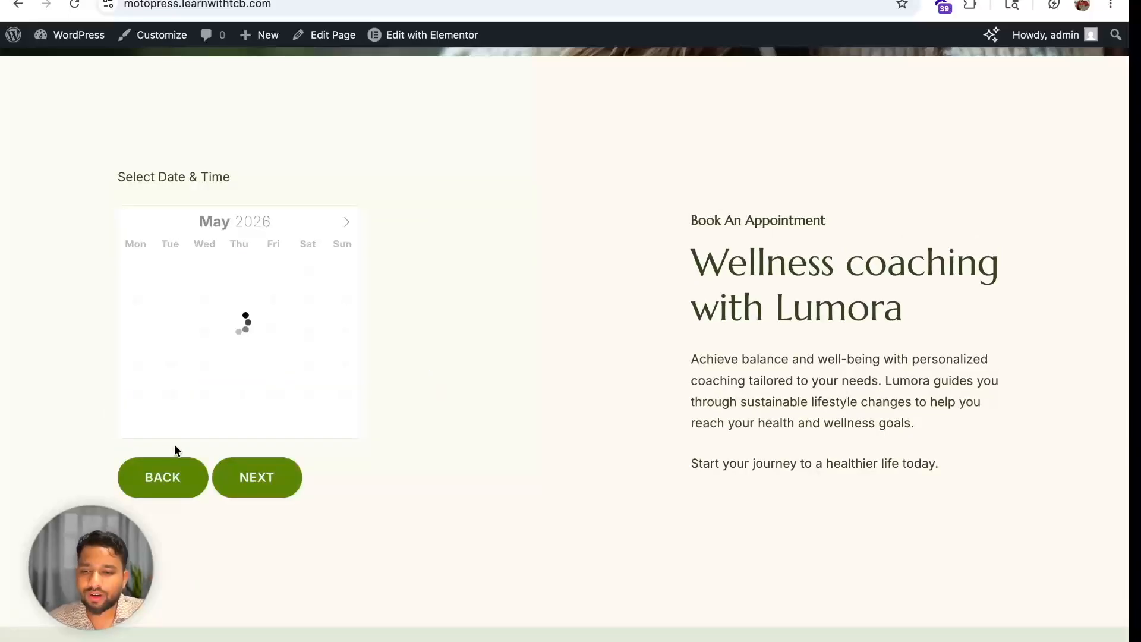
Select May 22, 2026 at 2:30 AM as the appointment slot and continue to the reservation summary.
scroll(441, 378, down, 1)
scroll(441, 378, up, 3)
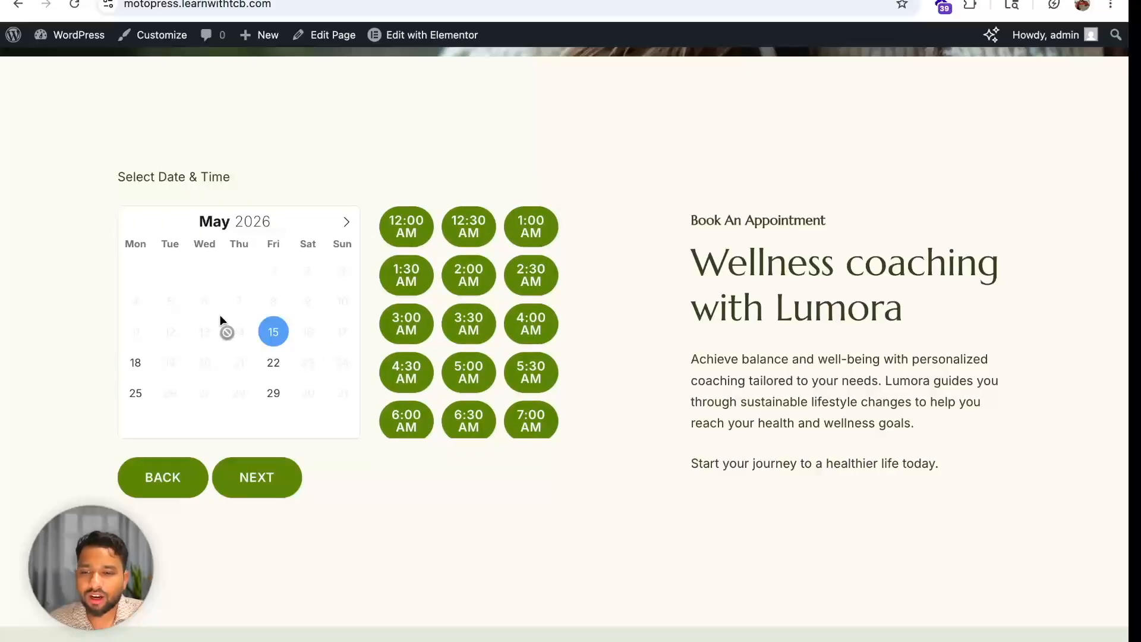
click(273, 363)
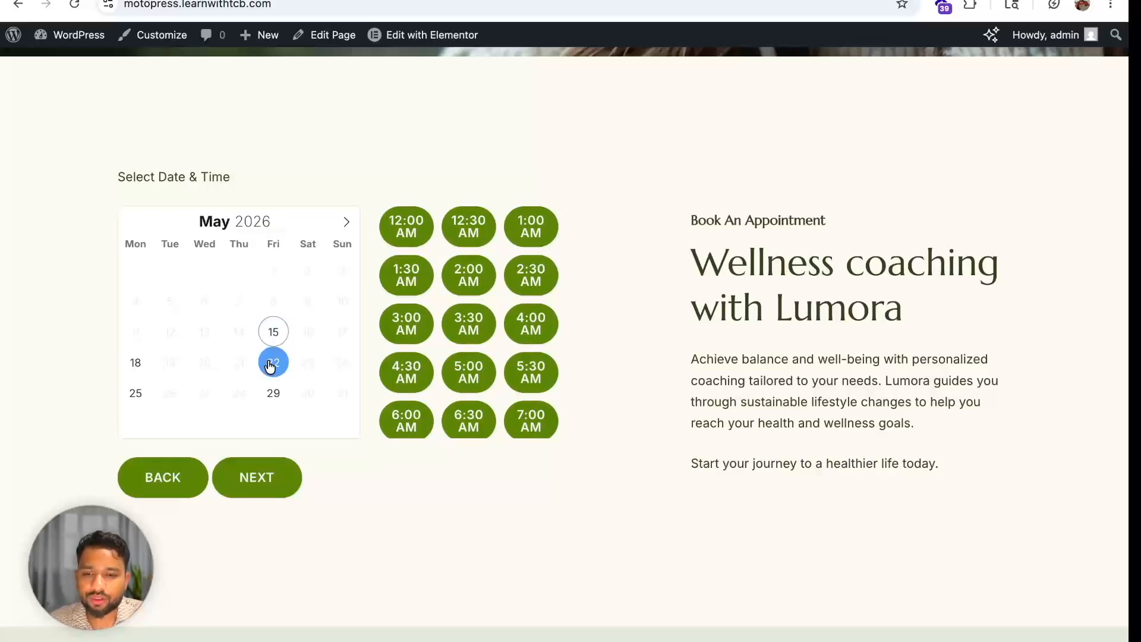
click(534, 285)
click(257, 475)
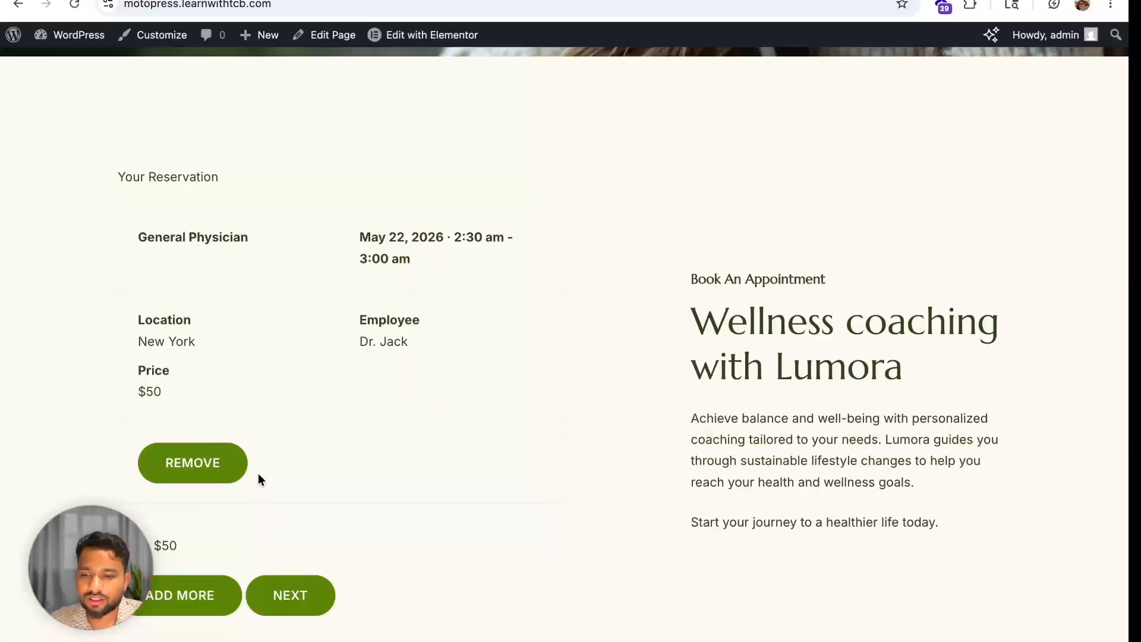
Review the reservation, continue to the customer details form and look through its contact, coupon and order sections.
scroll(350, 451, down, 3)
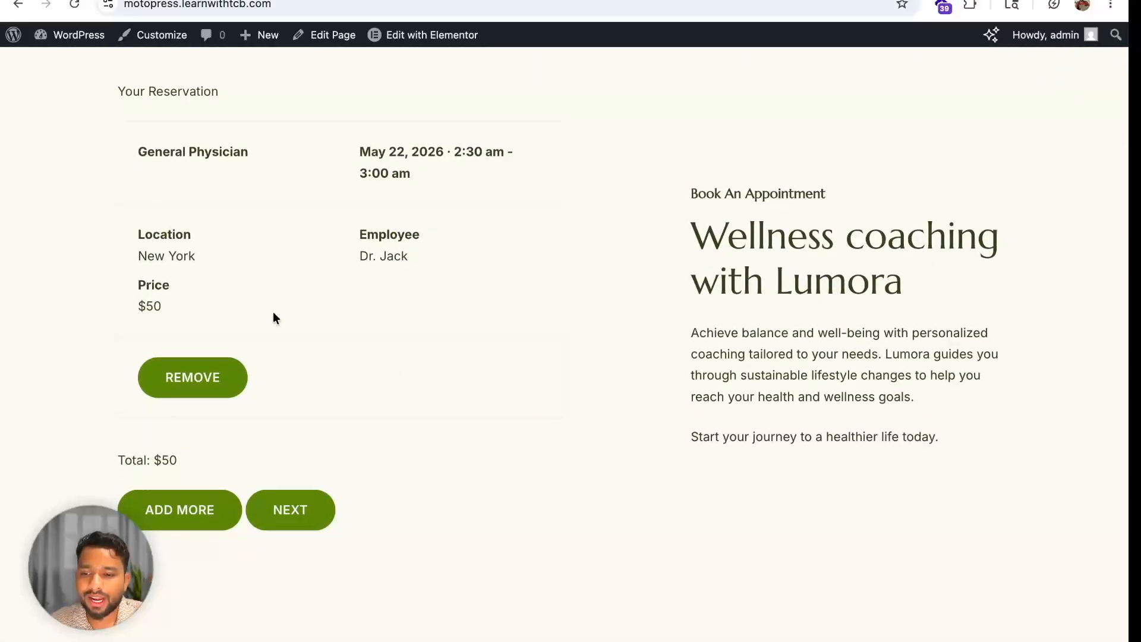
scroll(333, 378, down, 3)
click(299, 437)
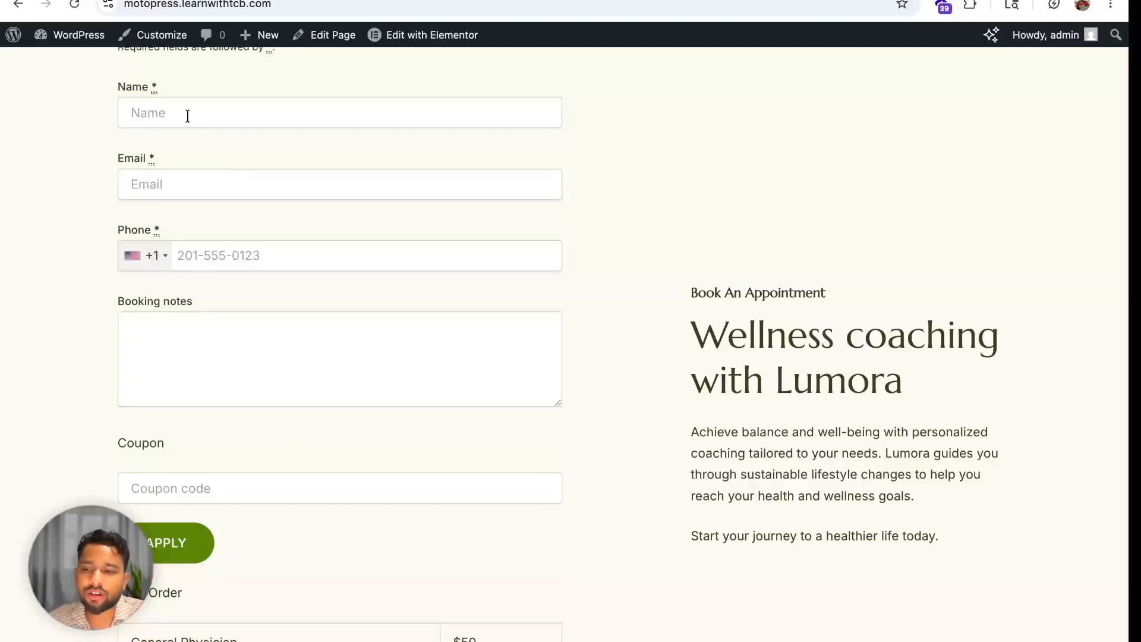
scroll(377, 282, down, 14)
scroll(369, 276, up, 2)
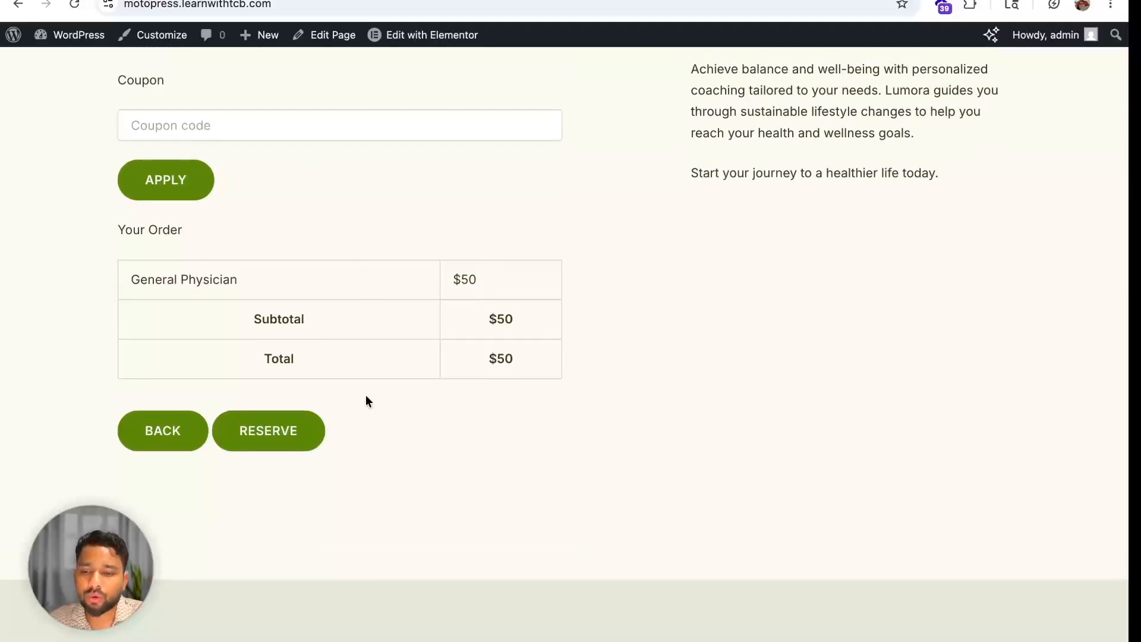
Submit the General Physician reservation and check the booking confirmation message.
click(283, 431)
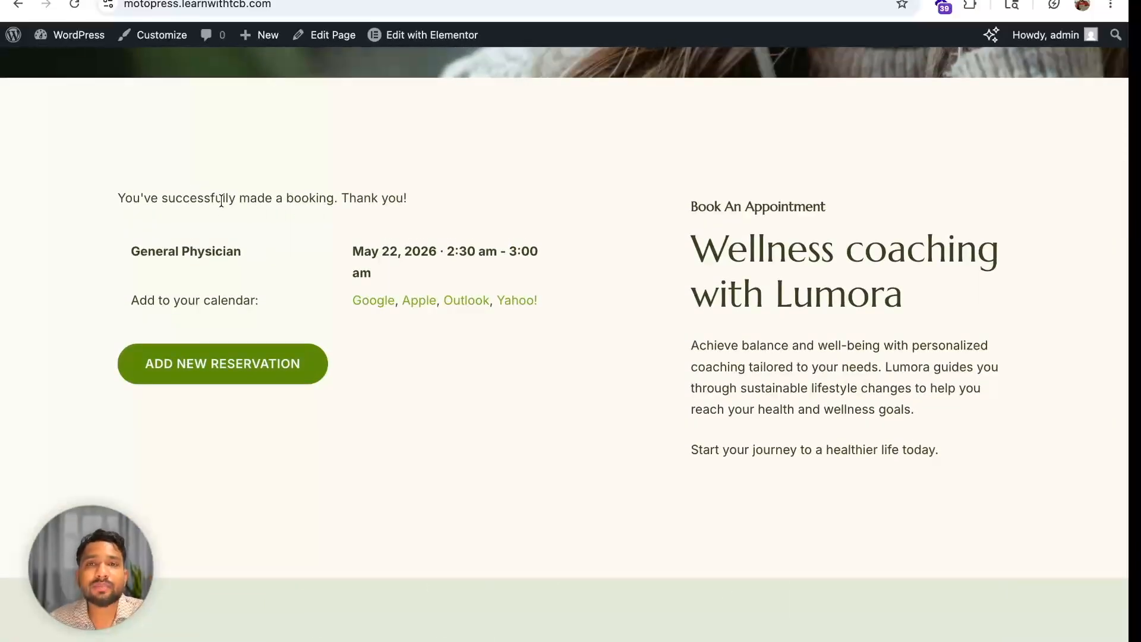
triple_click(327, 204)
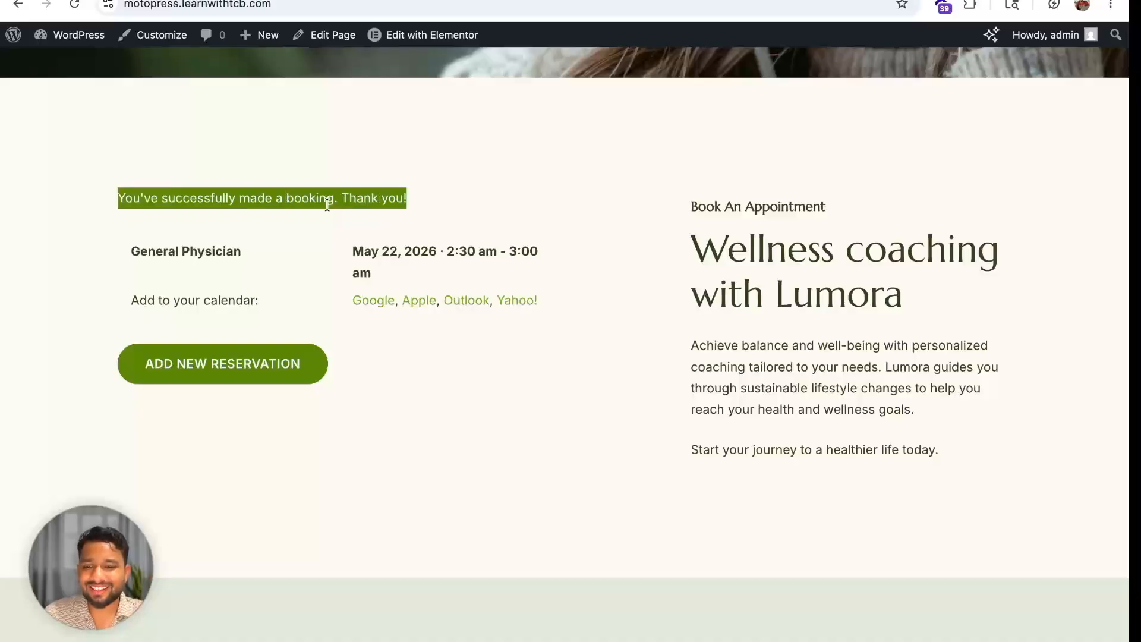
Return to the WordPress admin, show the appointments calendar by month and compare it with the date on the booking confirmation.
click(237, 0)
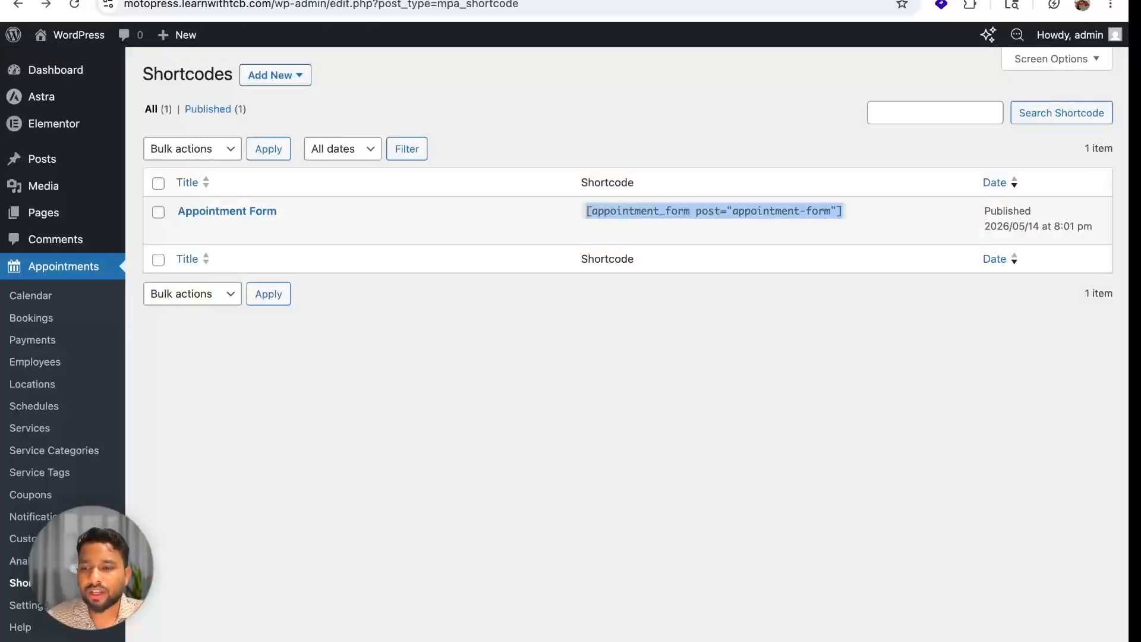
click(52, 317)
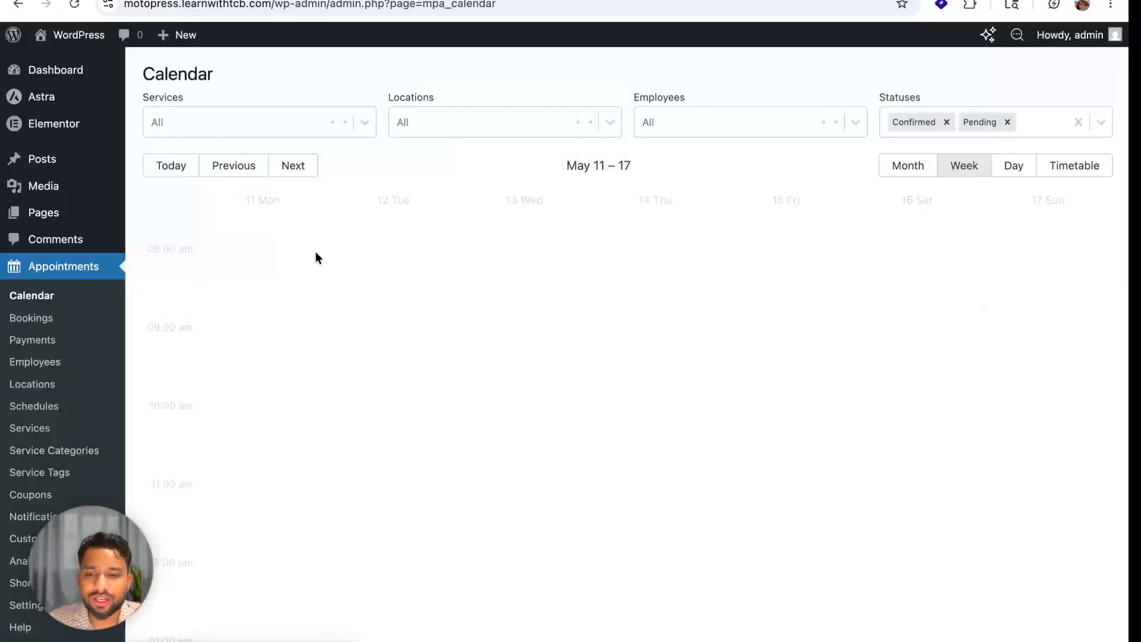
scroll(505, 422, down, 2)
scroll(505, 422, up, 2)
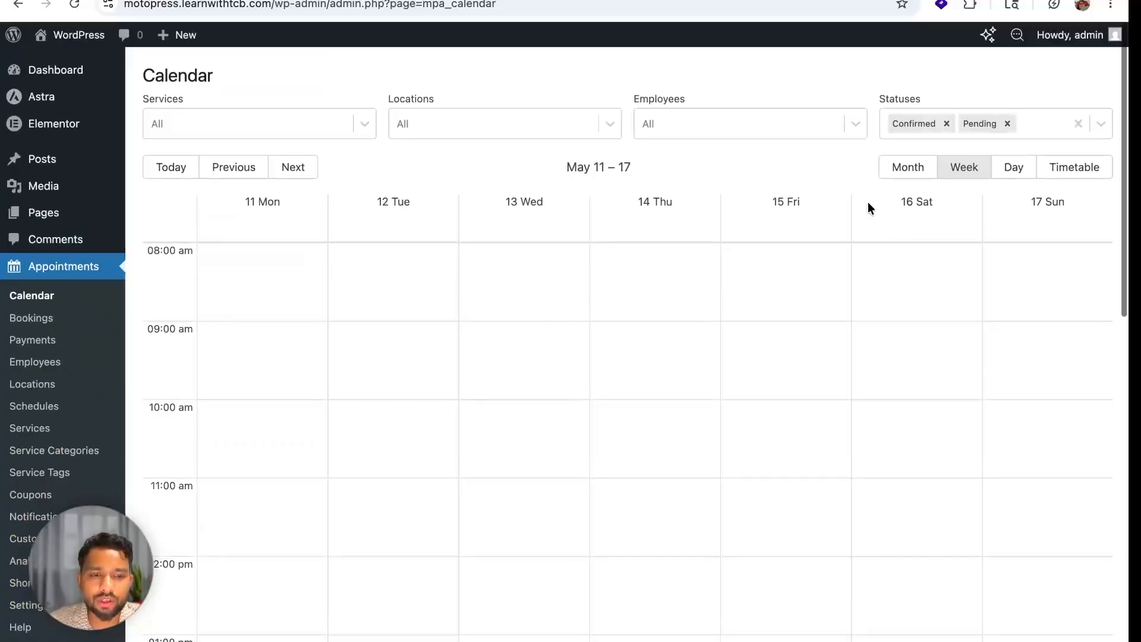
click(899, 168)
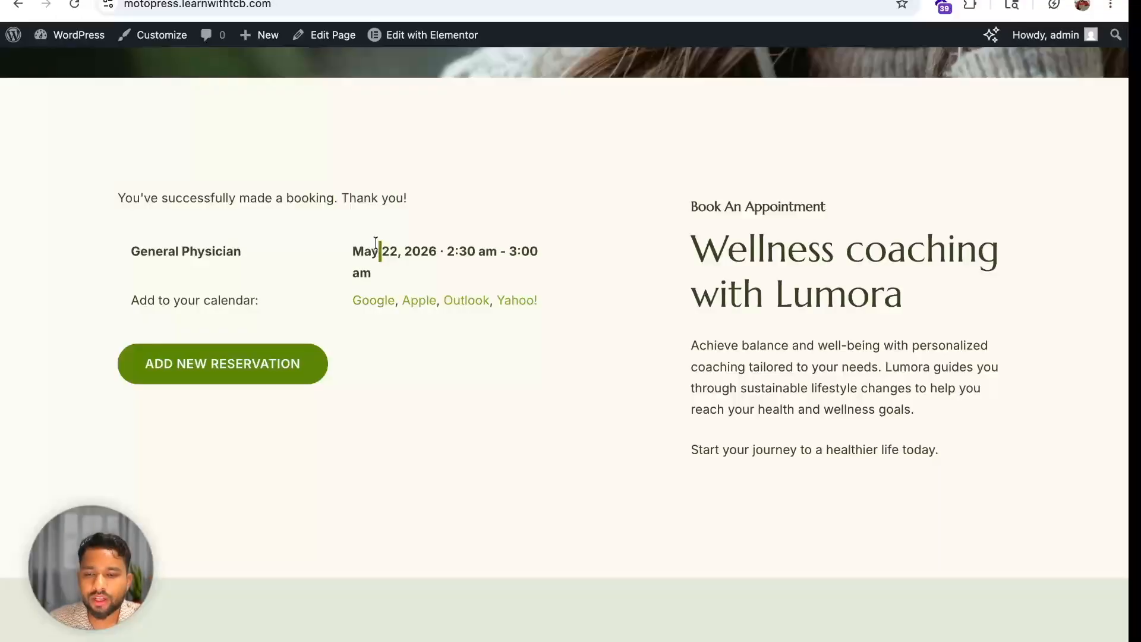
triple_click(375, 248)
click(374, 248)
double_click(372, 249)
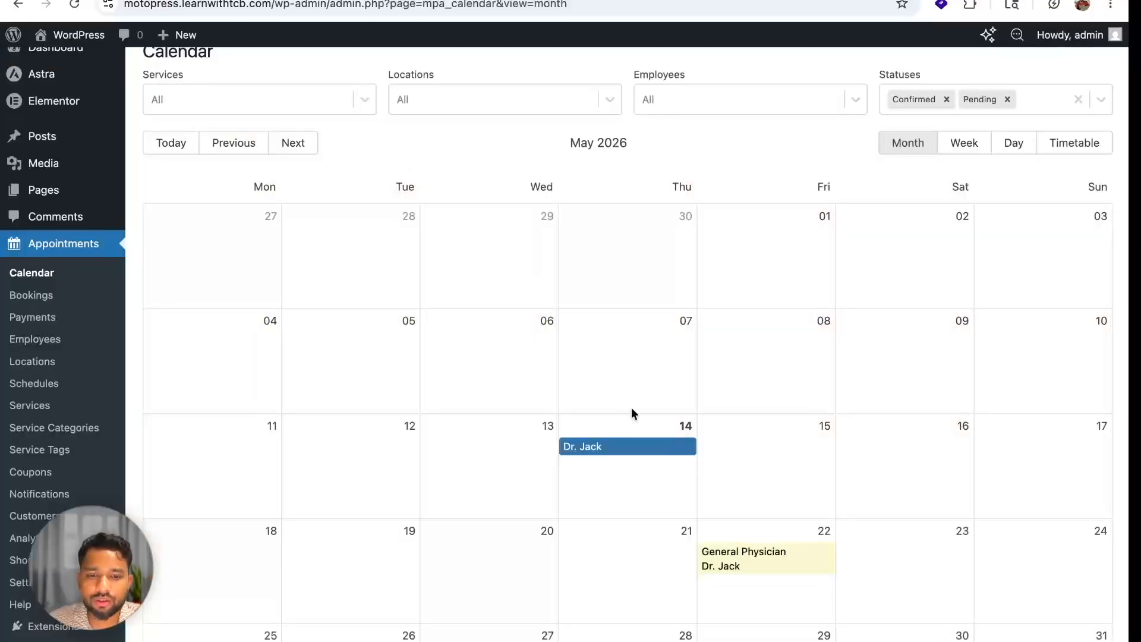
scroll(631, 408, down, 2)
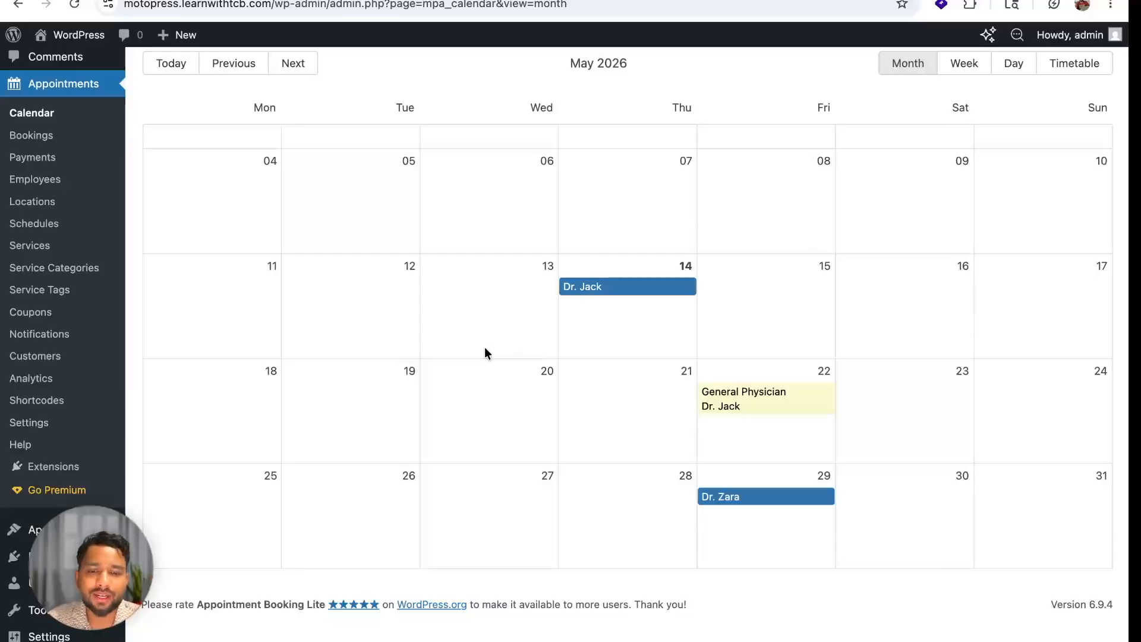
scroll(484, 348, up, 3)
scroll(2, 279, down, 2)
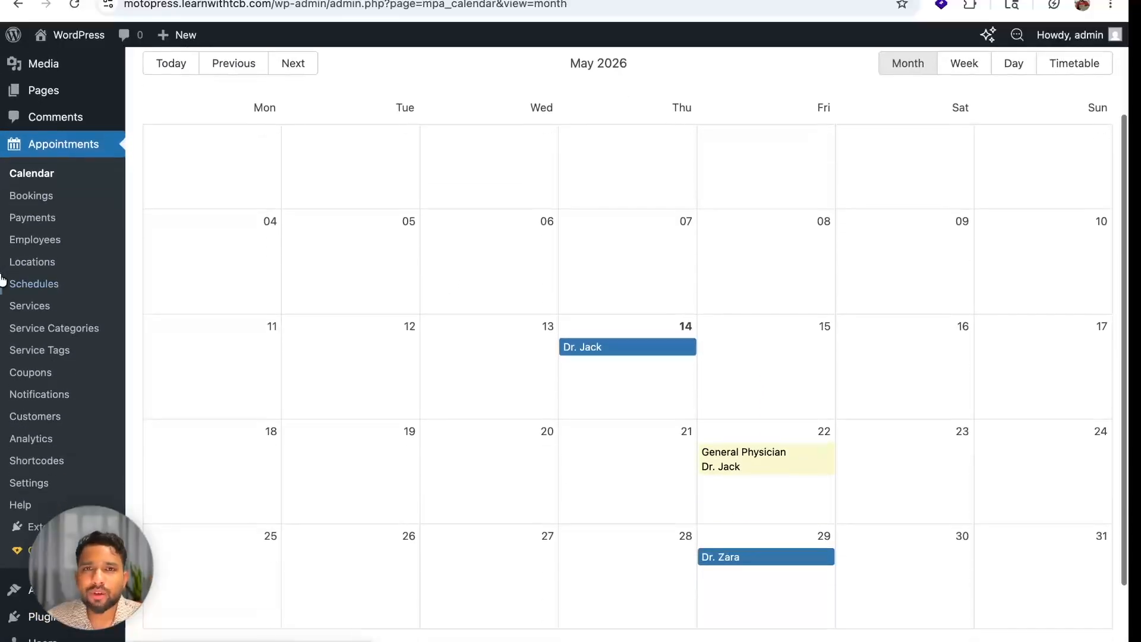
Create a new coupon with the code "first time", type Percentage and an amount of 10.
scroll(1, 279, down, 2)
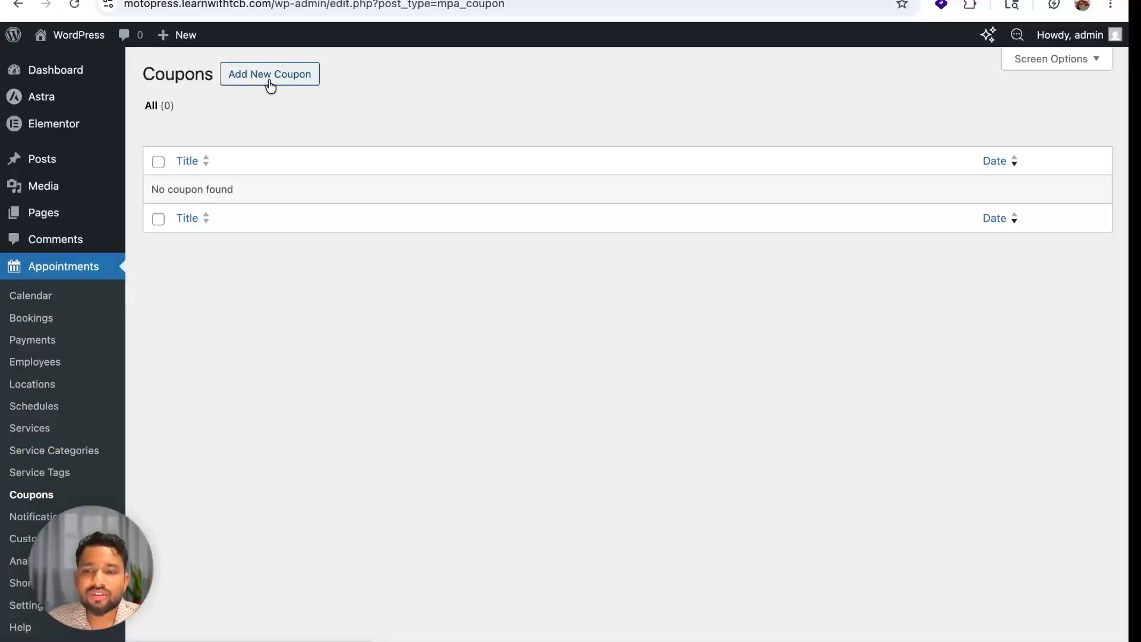
click(270, 74)
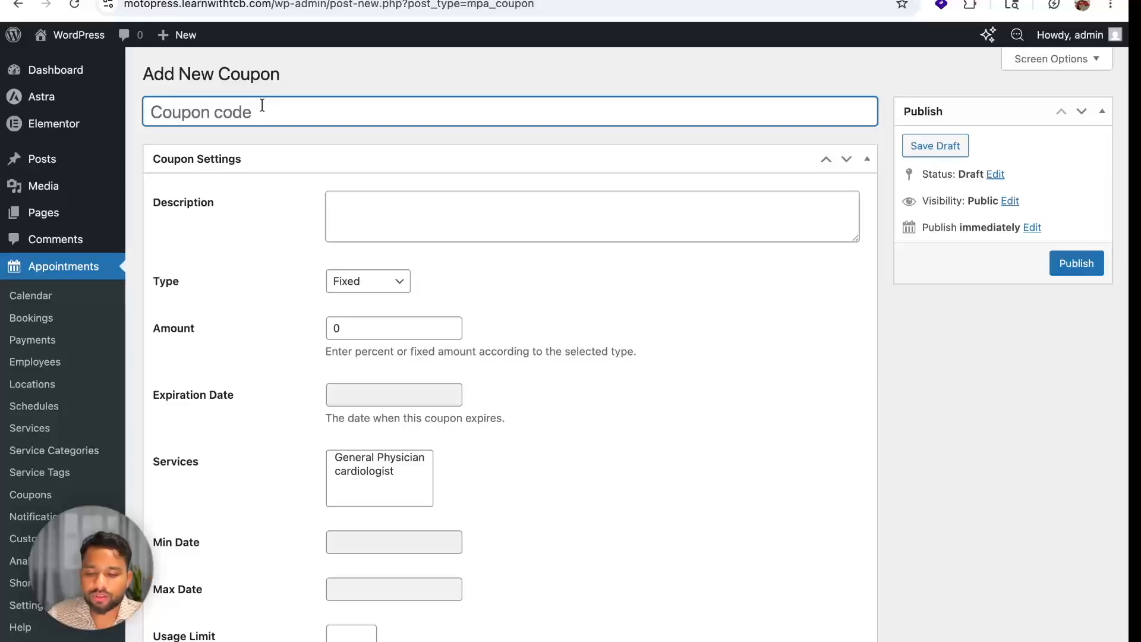
text(first time)
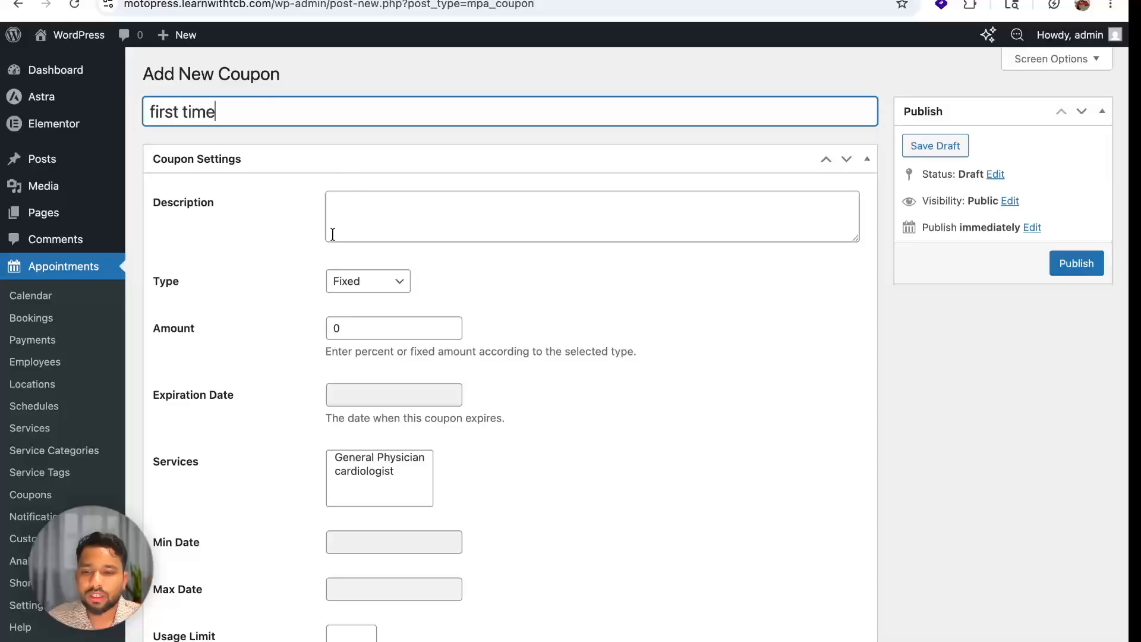
scroll(324, 255, down, 3)
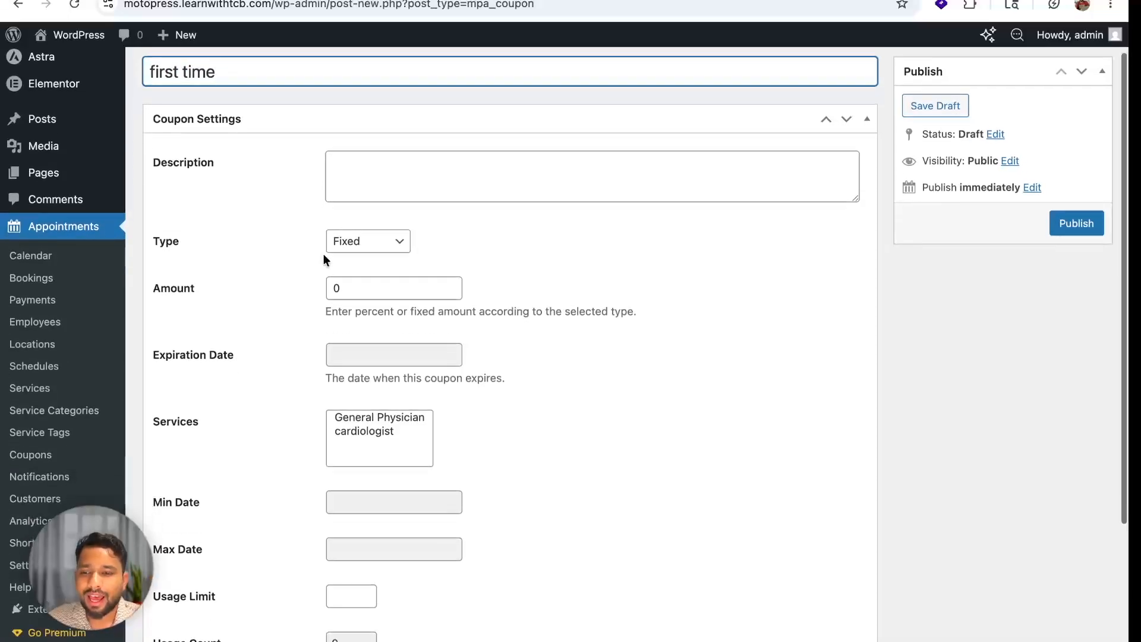
double_click(341, 219)
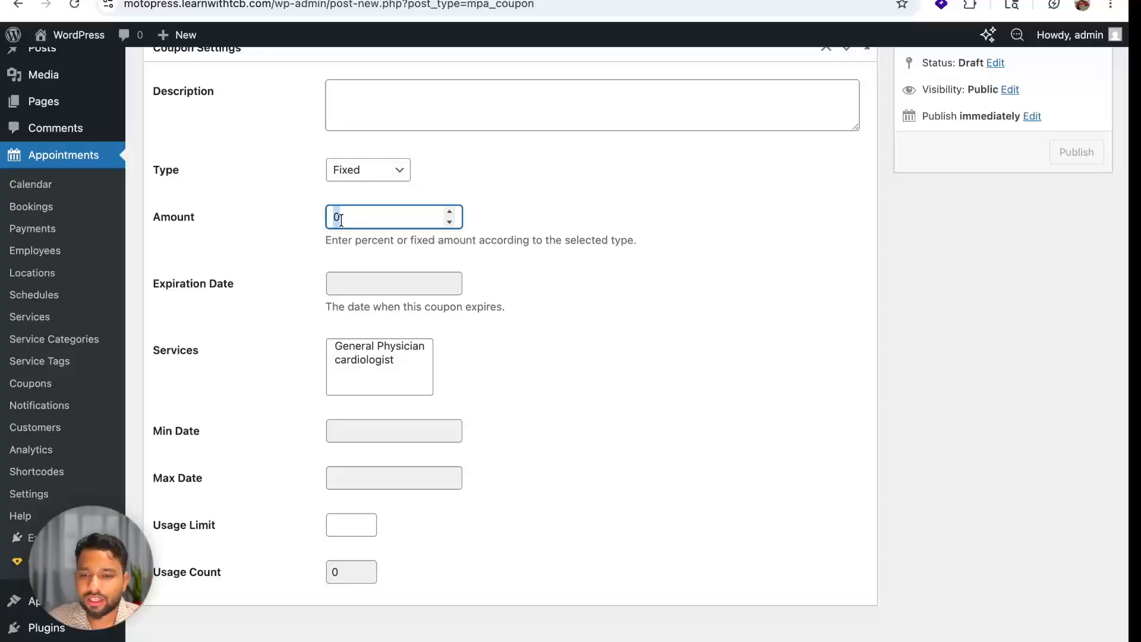
text(10)
click(358, 168)
click(356, 188)
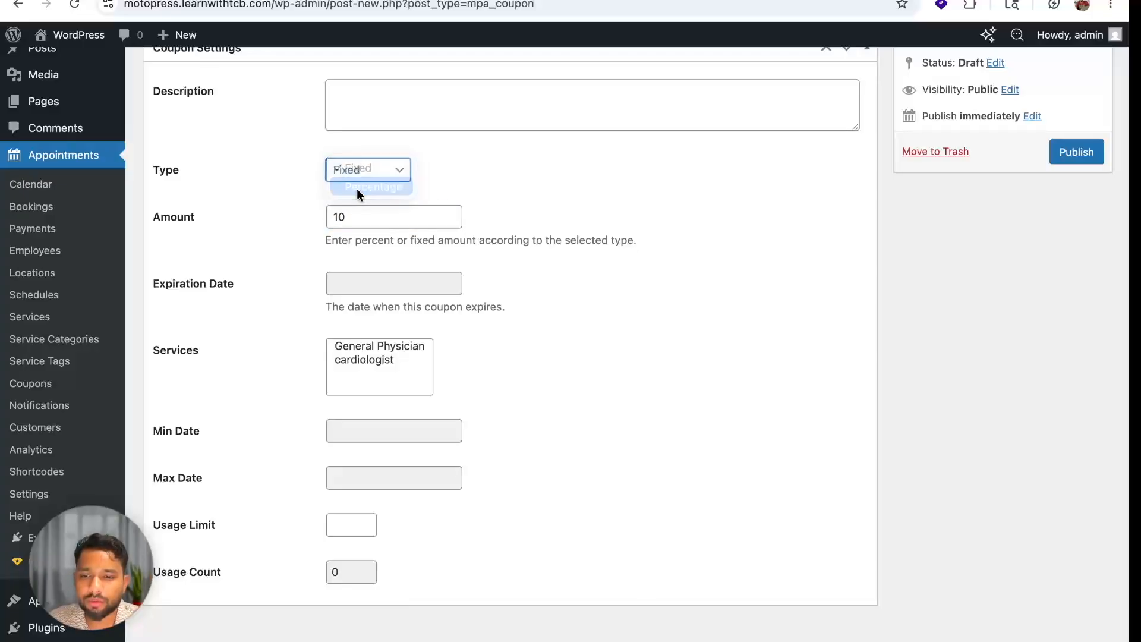
Apply the coupon to the General Physician and cardiologist services, set its usage limit to 1 and publish it.
scroll(308, 291, down, 2)
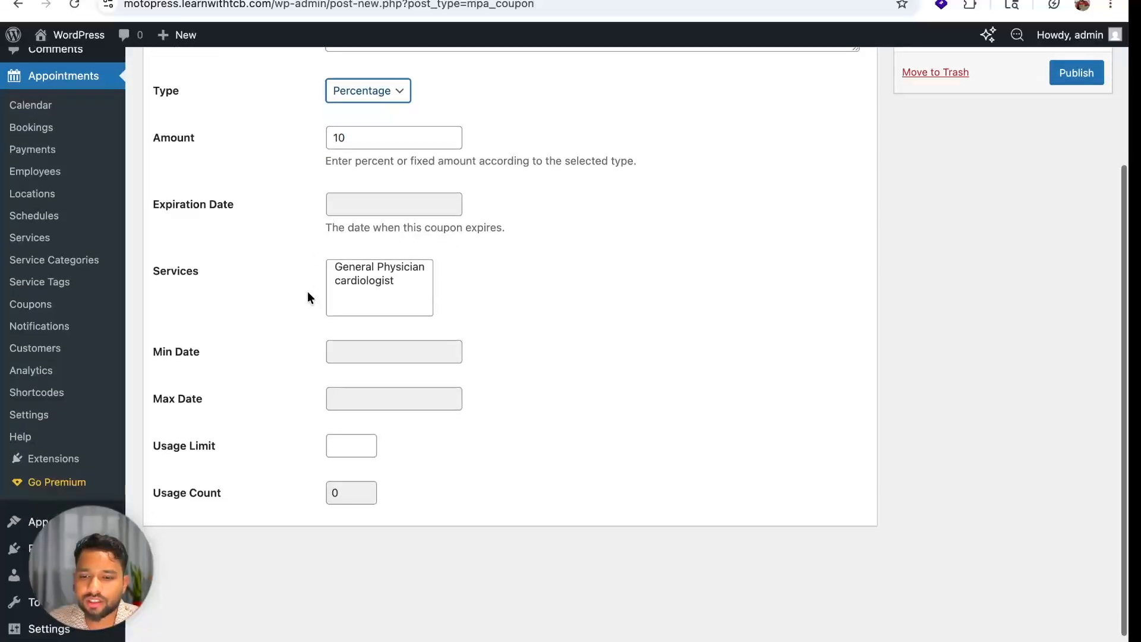
click(359, 271)
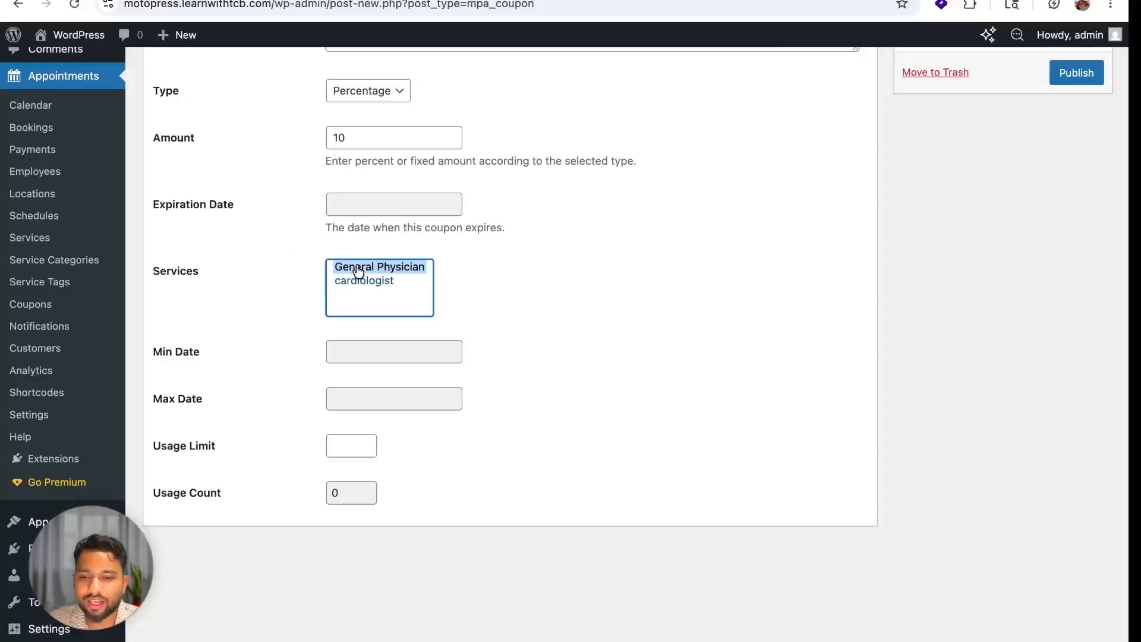
super+click(357, 279)
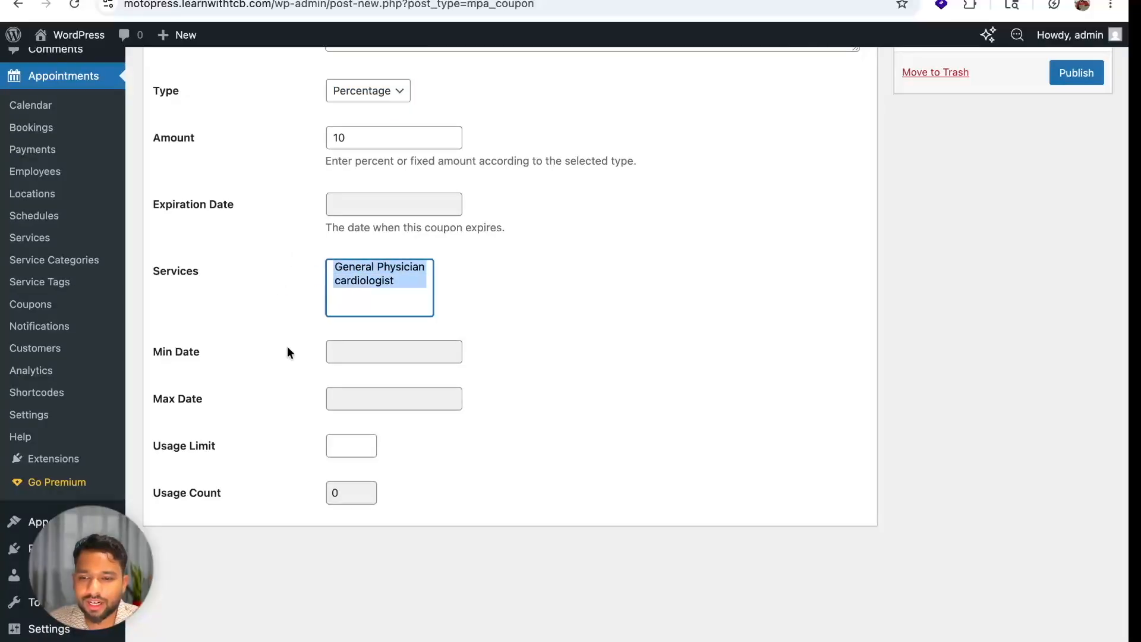
click(351, 445)
scroll(351, 444, down, 1)
text(1)
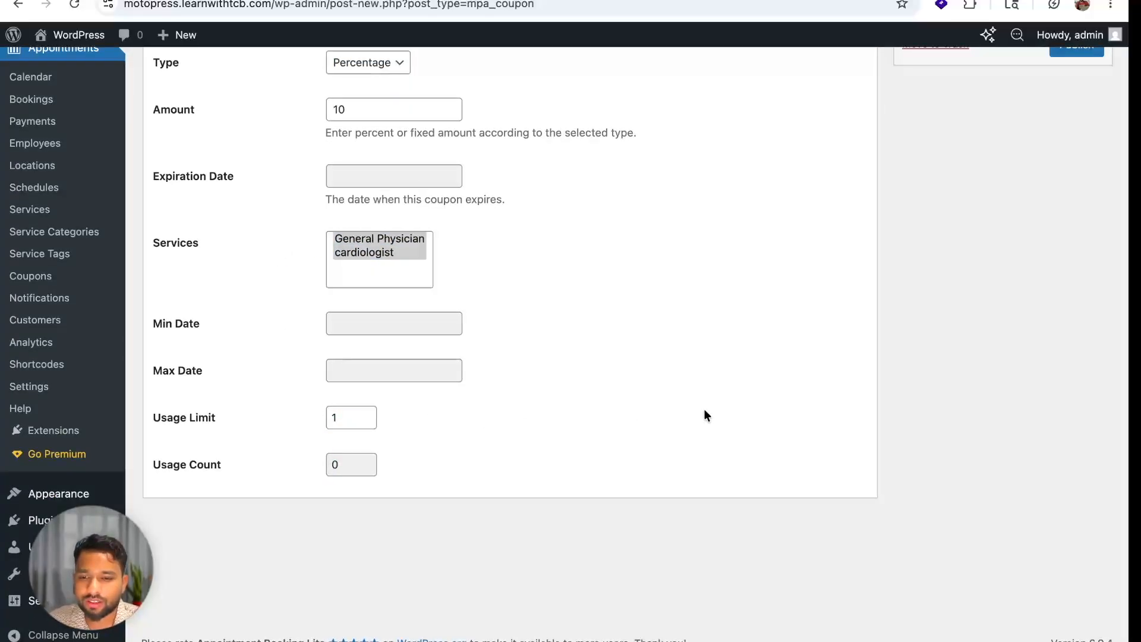
scroll(759, 409, up, 5)
click(1073, 263)
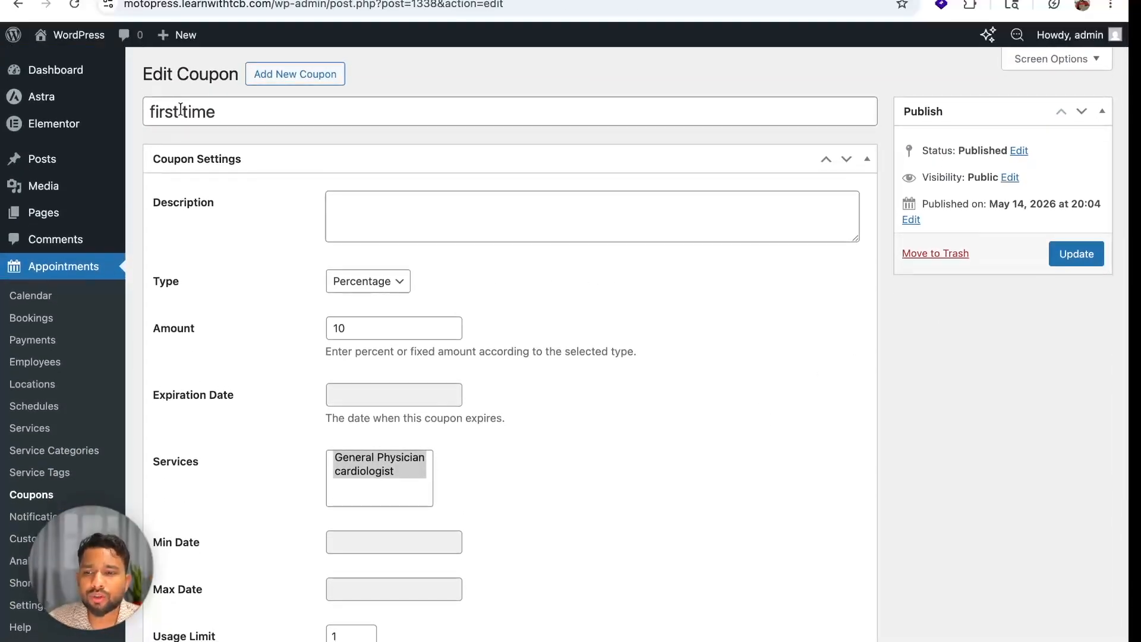
triple_click(181, 111)
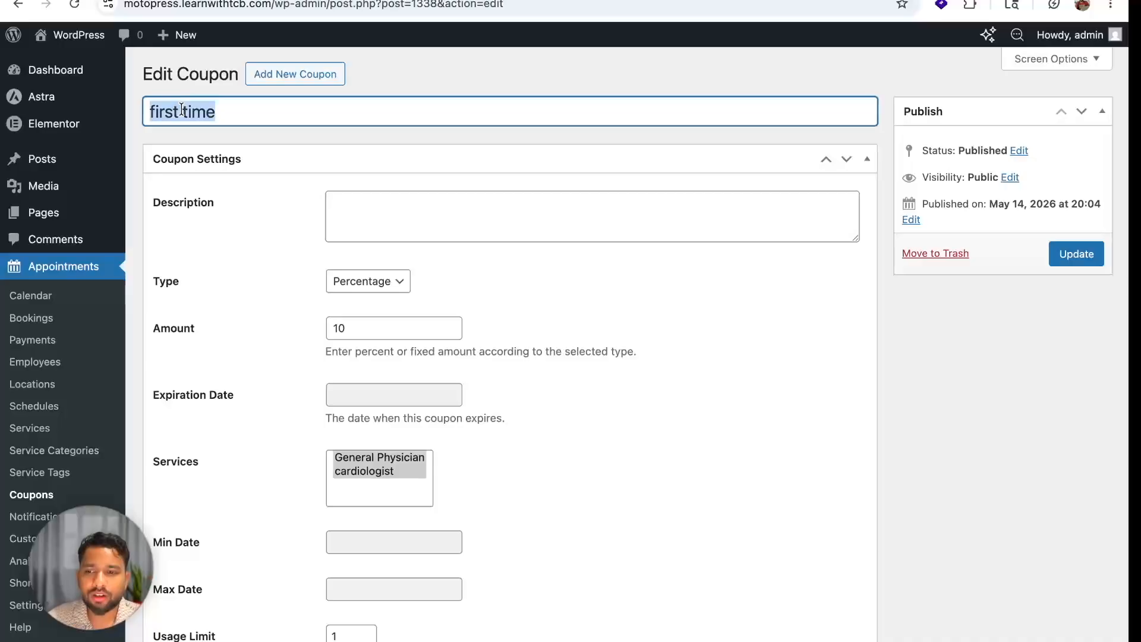
text(Fir)
key(super+a)
text(FirstTime)
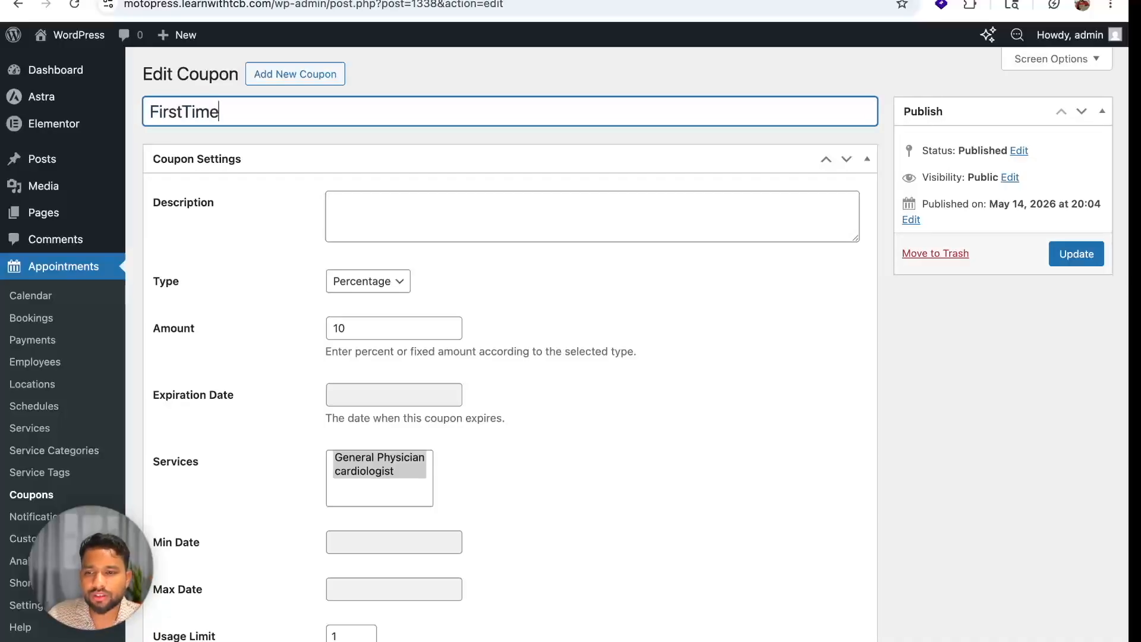
Change the coupon code to FirstUser, copy it and update the coupon.
key(super+a)
text(FirstUser)
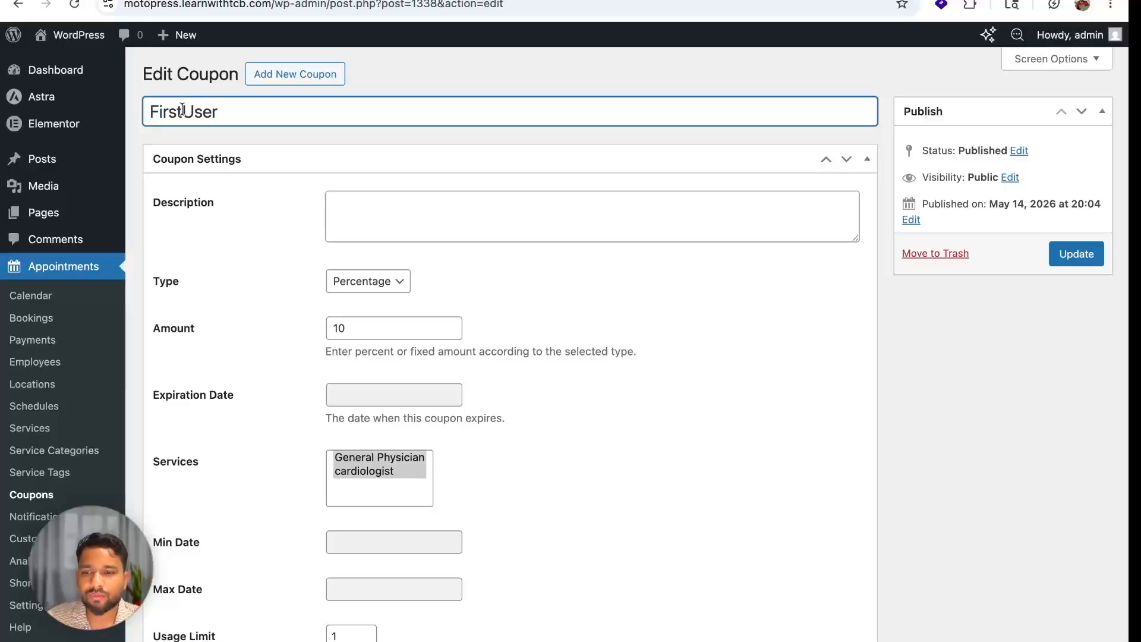
key(super+a)
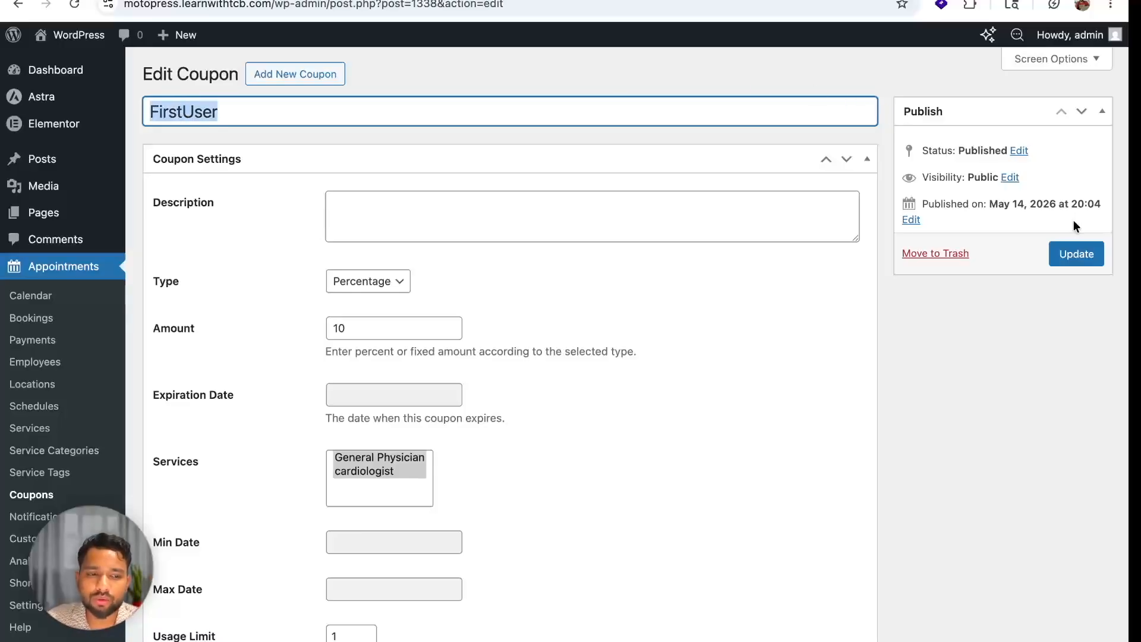
click(1073, 253)
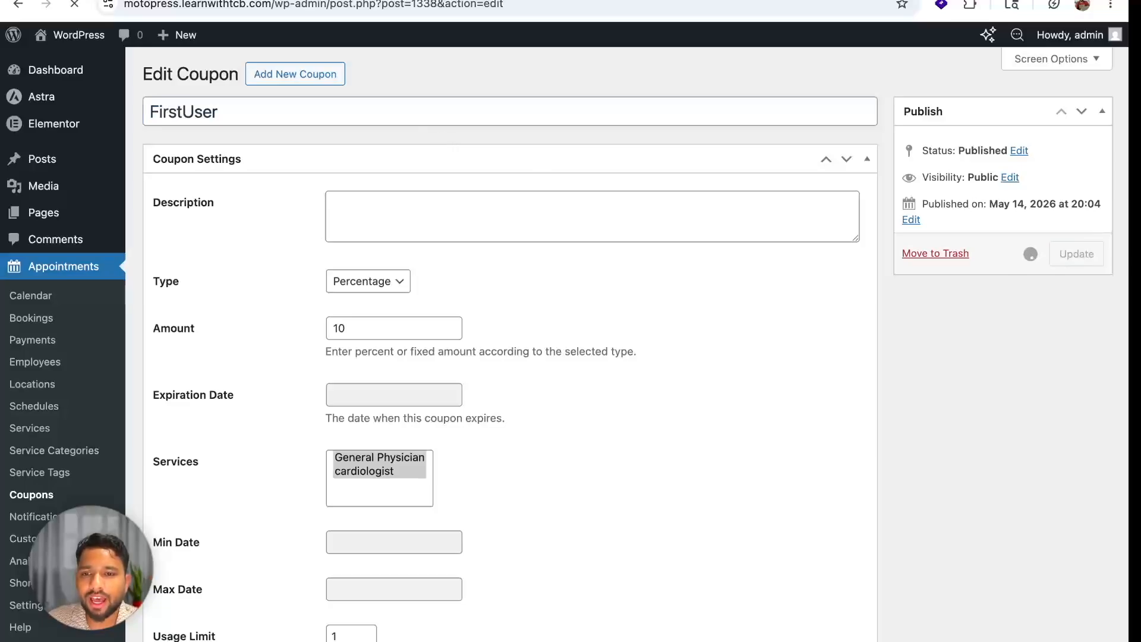
Reload the site's home page, choose the General Physician service in the appointment form and continue to the date selection.
click(493, 0)
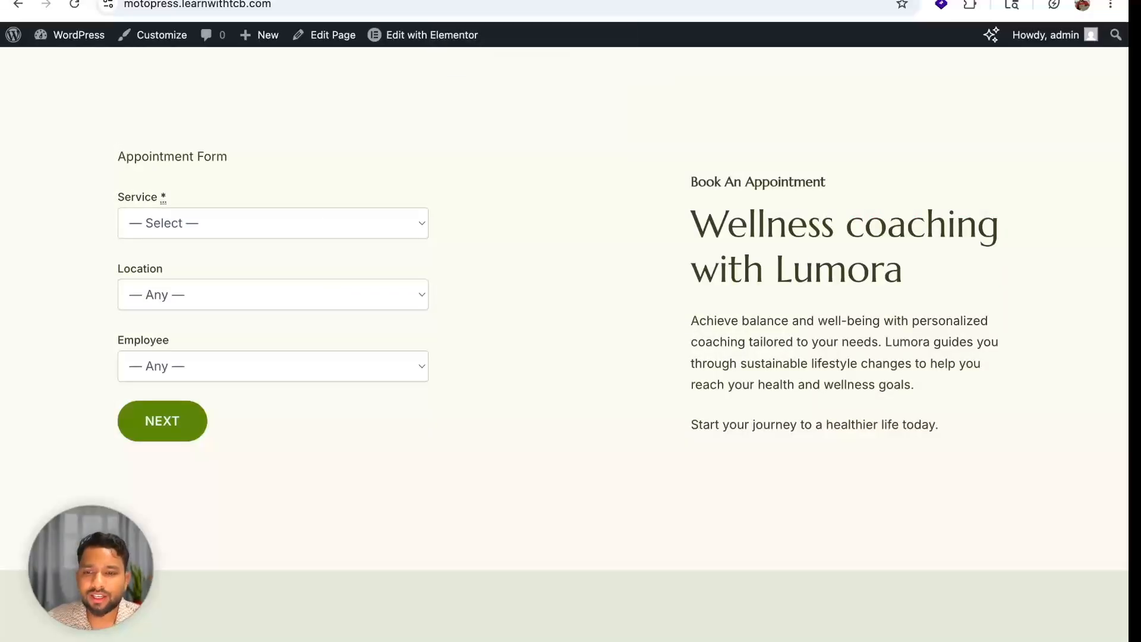
click(198, 5)
key(Return)
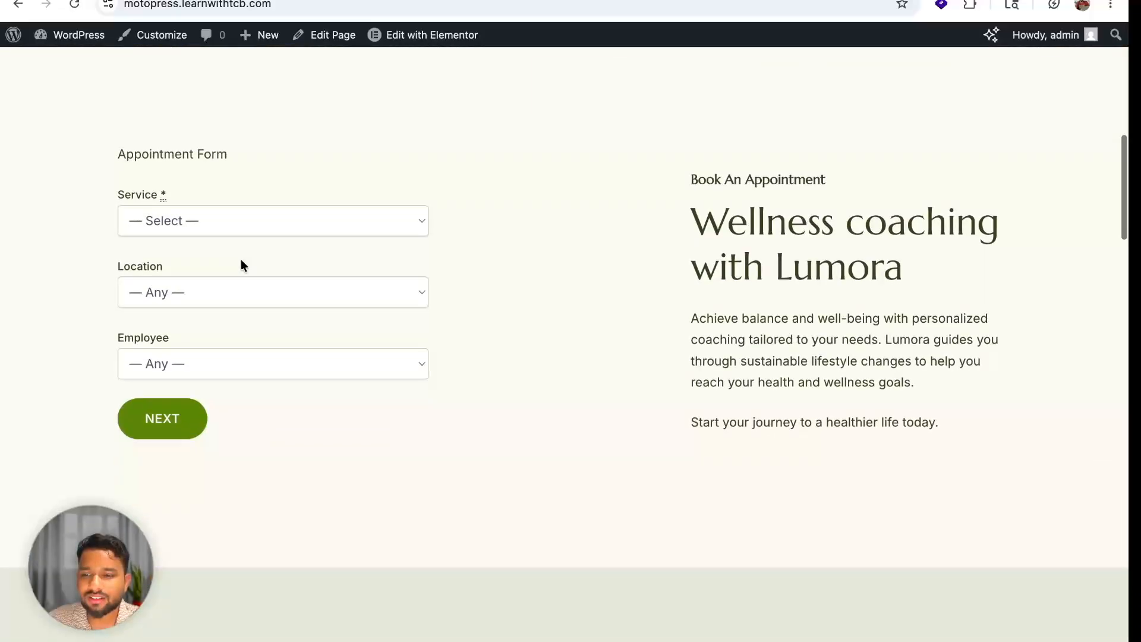
click(176, 216)
click(187, 236)
click(172, 420)
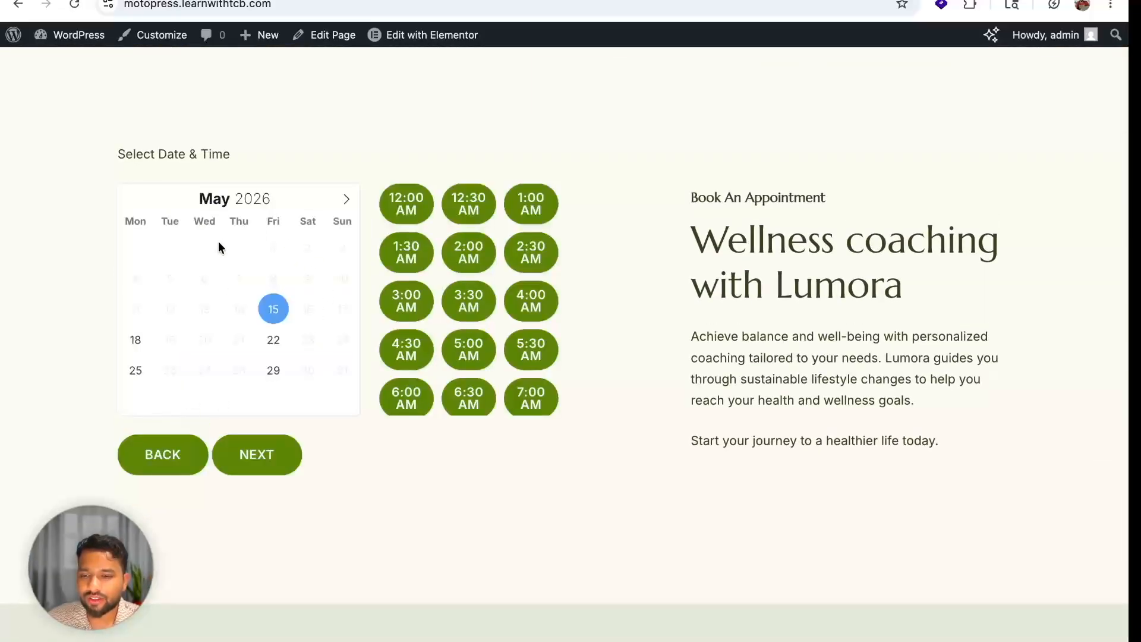
Pick the 3:00 AM slot on May 15, 2026 and continue to the reservation summary.
click(394, 315)
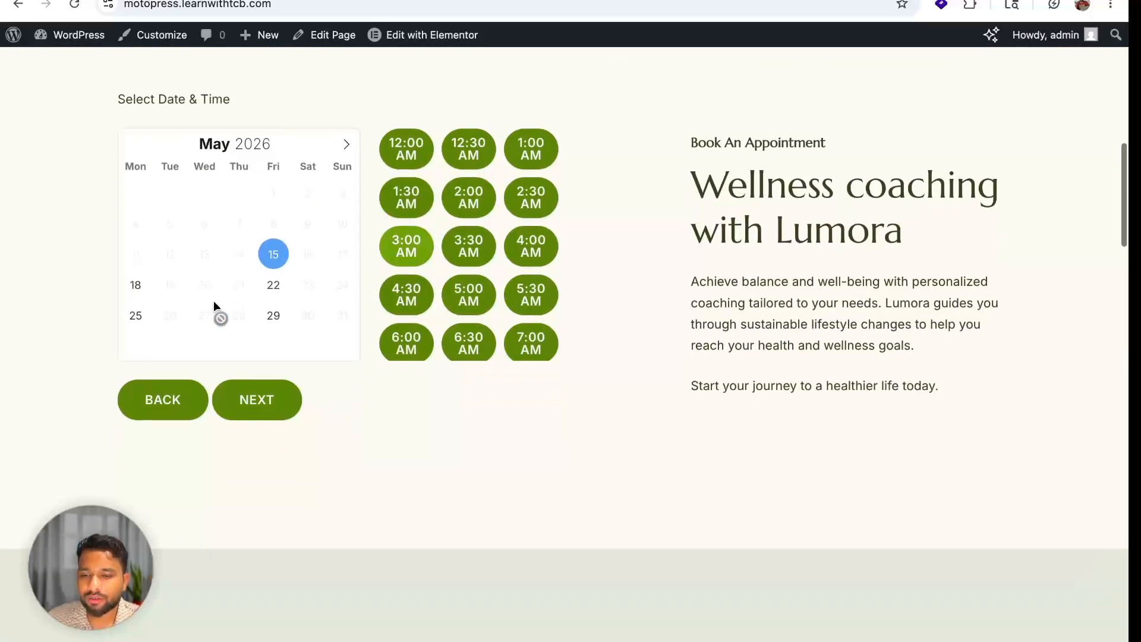
scroll(213, 300, down, 1)
click(254, 377)
scroll(188, 297, down, 1)
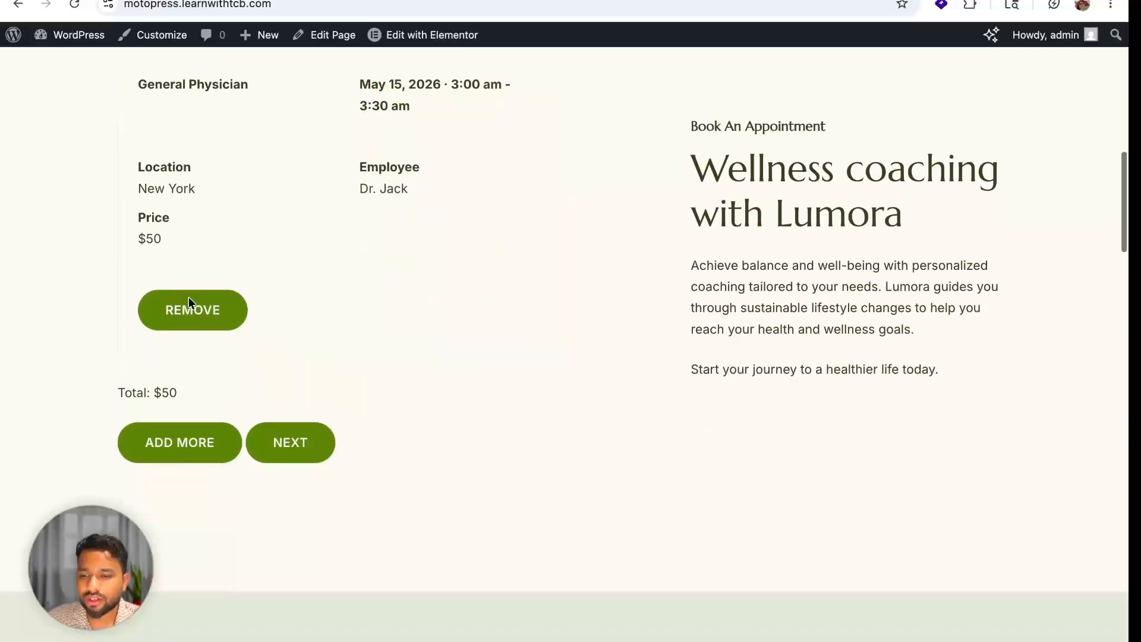
Continue to the customer details form and apply the coupon code FirstUser to the order.
click(288, 459)
scroll(178, 190, down, 5)
click(224, 198)
text(FirstUser)
click(195, 247)
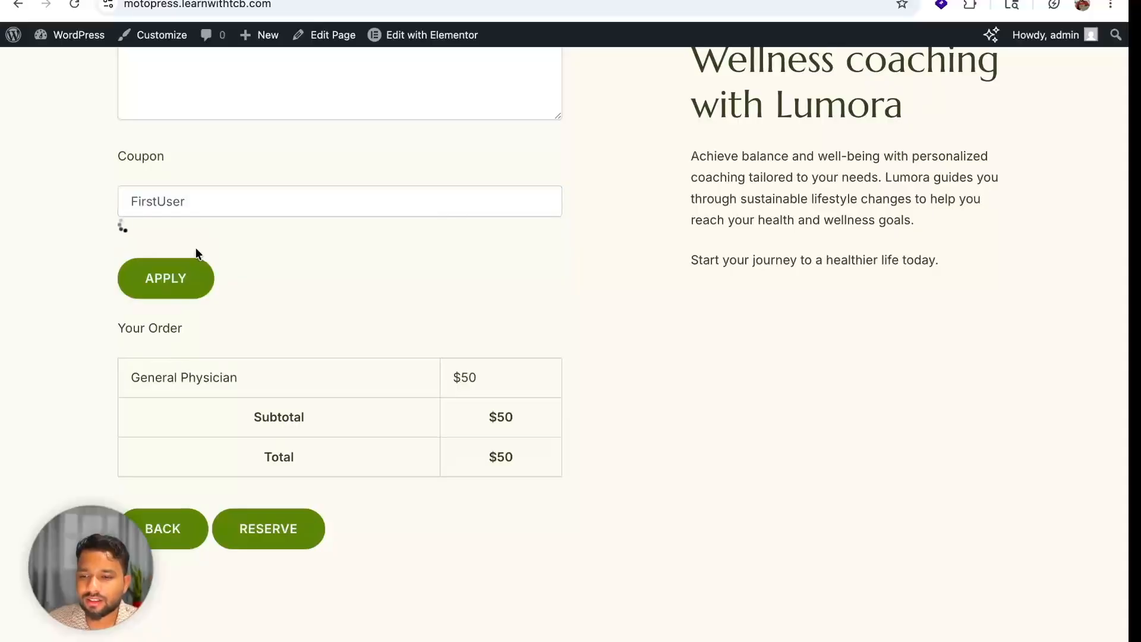
Check the coupon discount in the order table, reserve the appointment and return to the coupon editor.
scroll(297, 392, down, 1)
scroll(309, 412, down, 1)
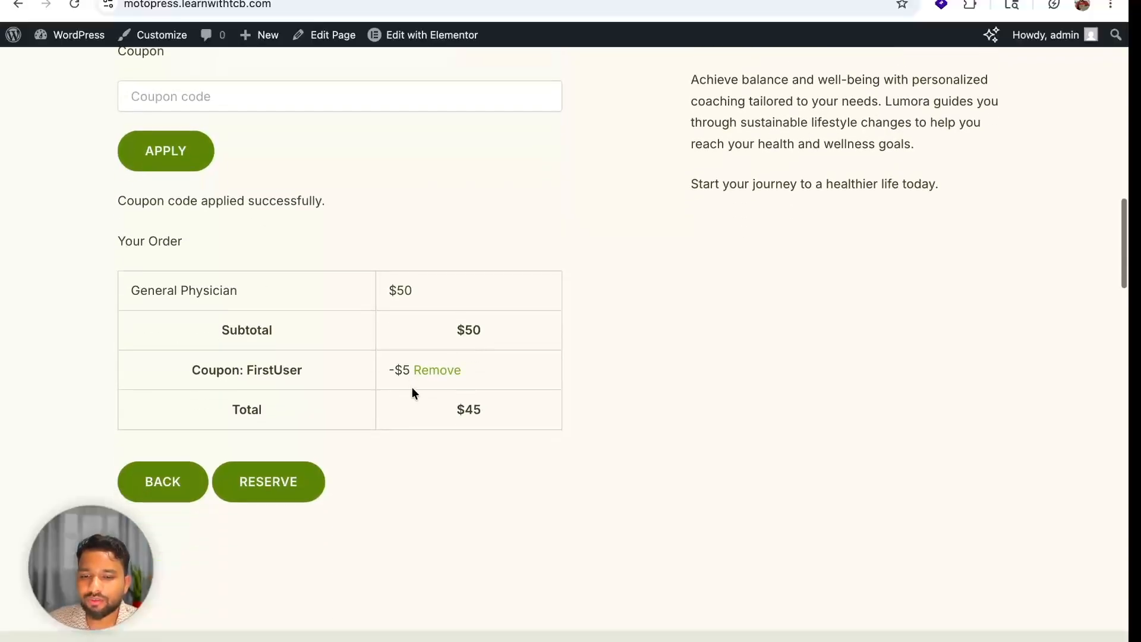
triple_click(391, 363)
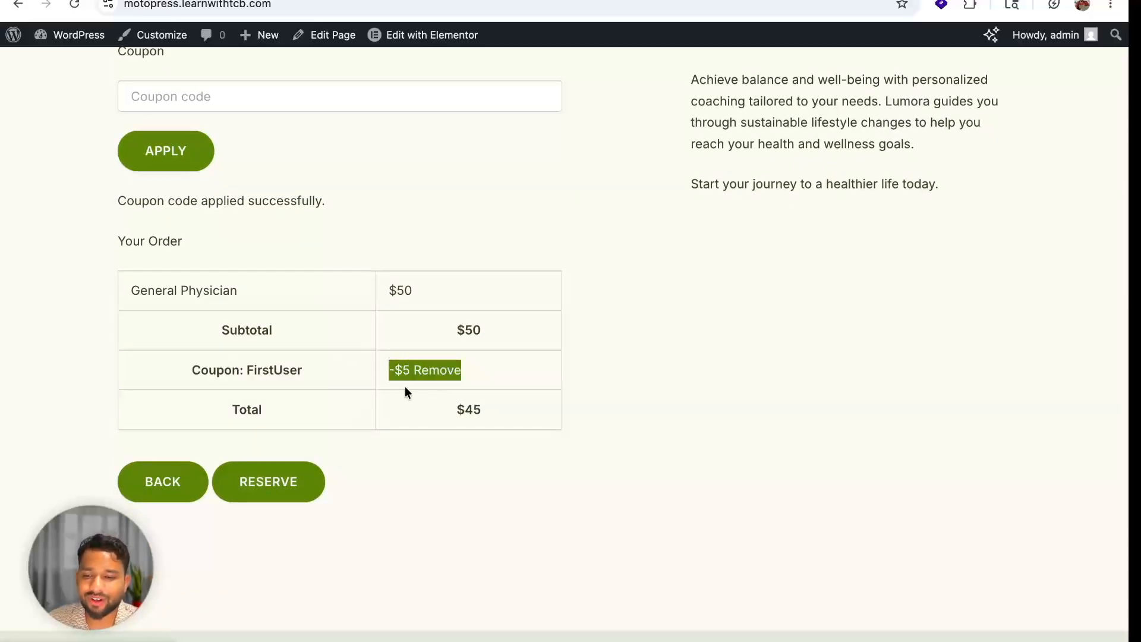
click(287, 472)
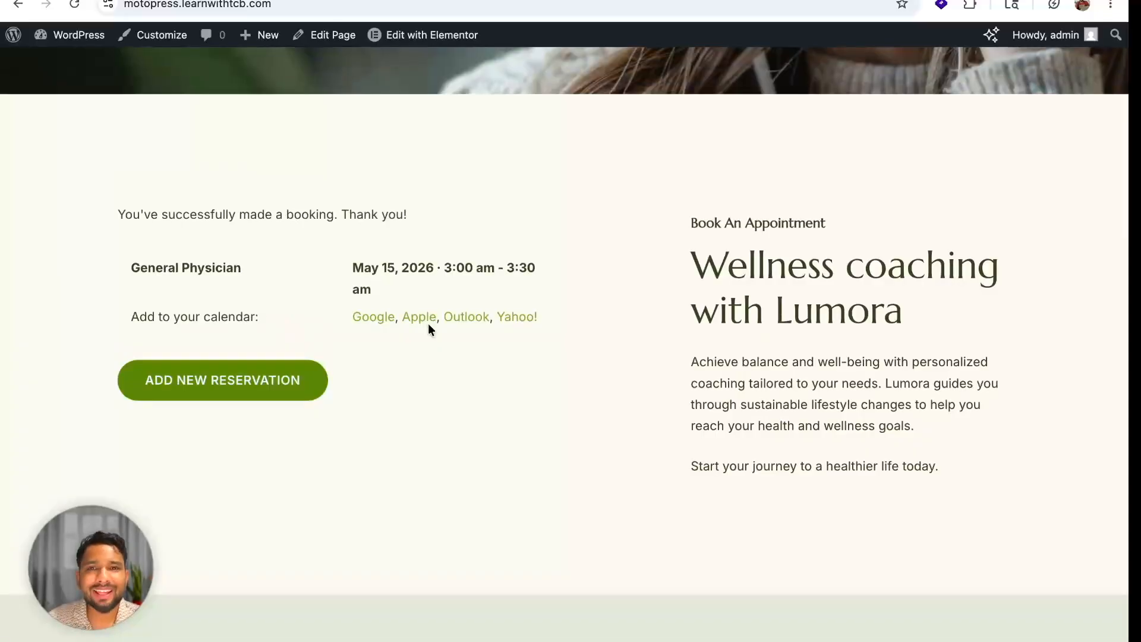
click(237, 0)
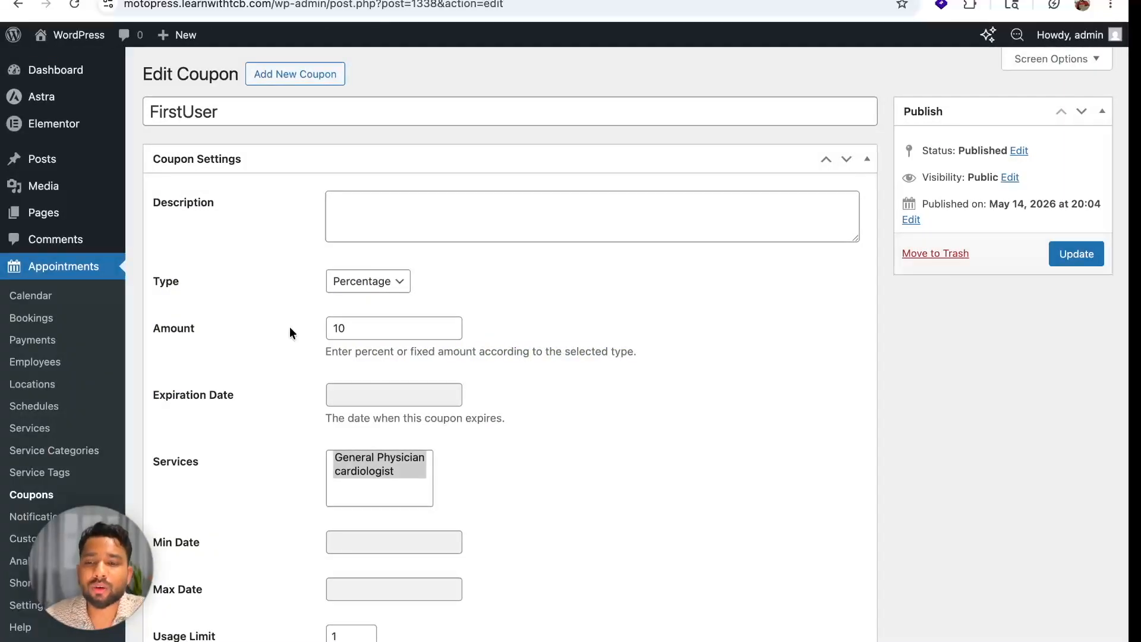
Open the appointment email settings and review the admin and customer email notifications.
scroll(82, 400, down, 4)
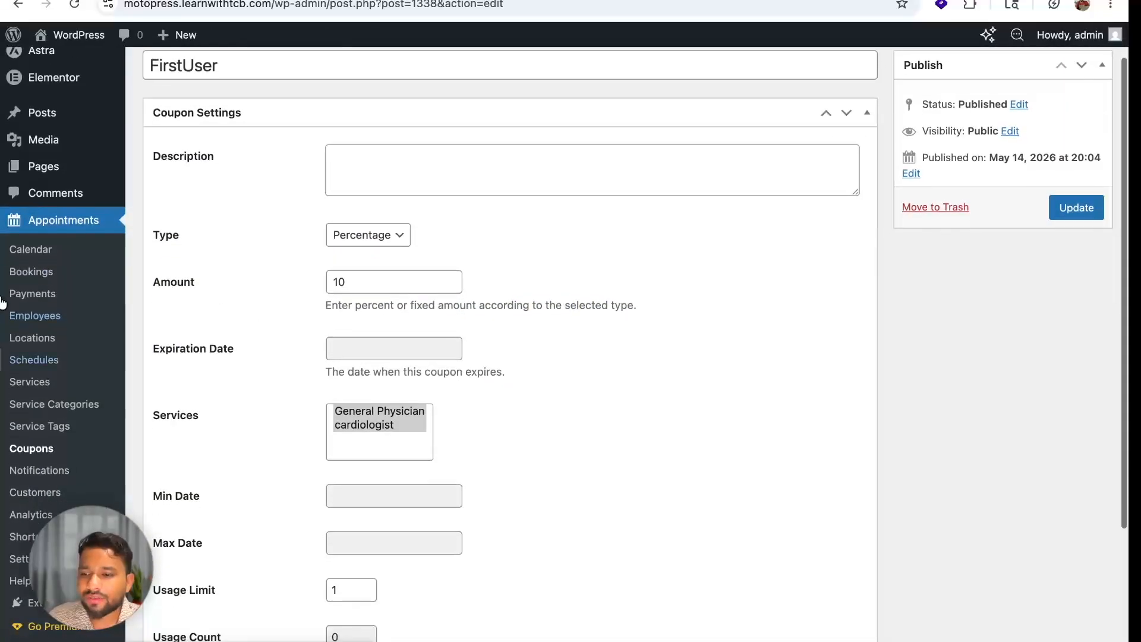
click(43, 389)
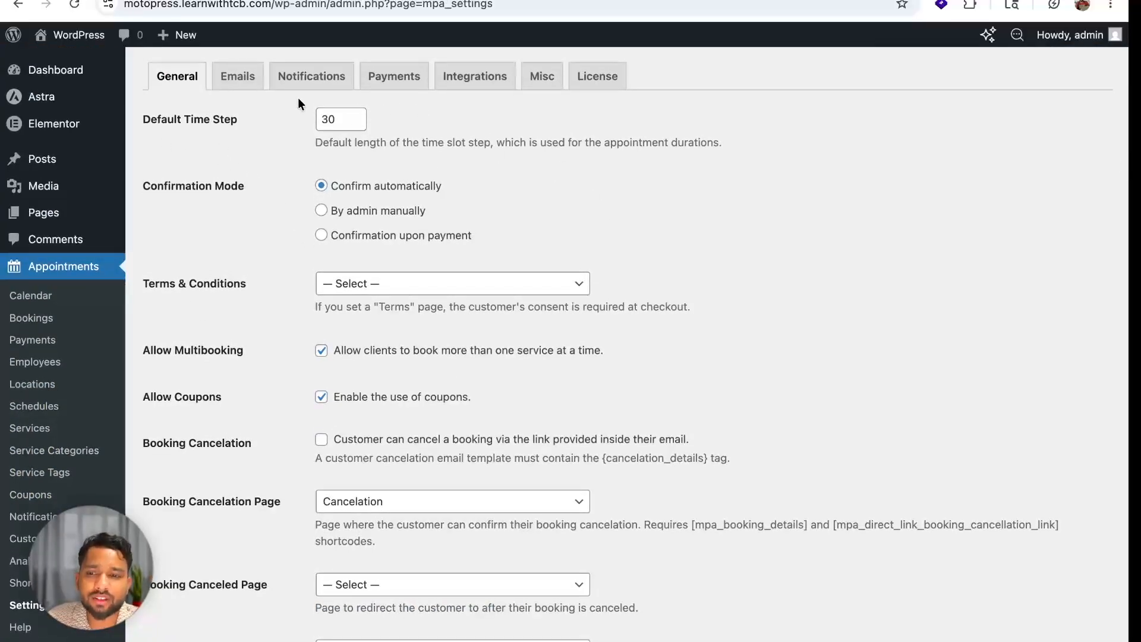
click(254, 88)
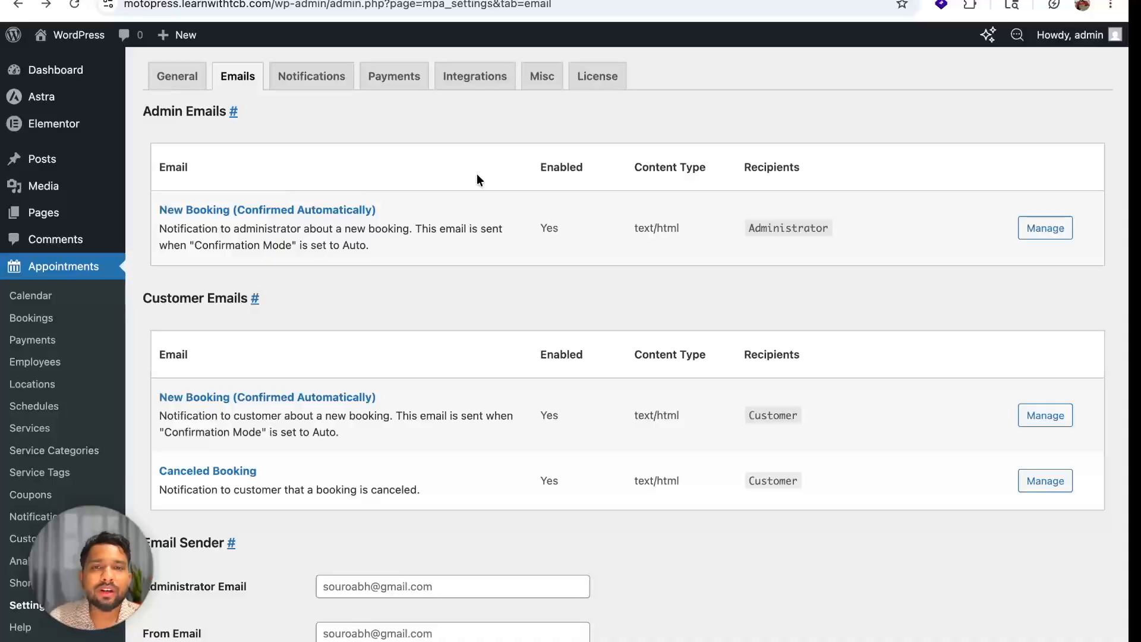
triple_click(185, 115)
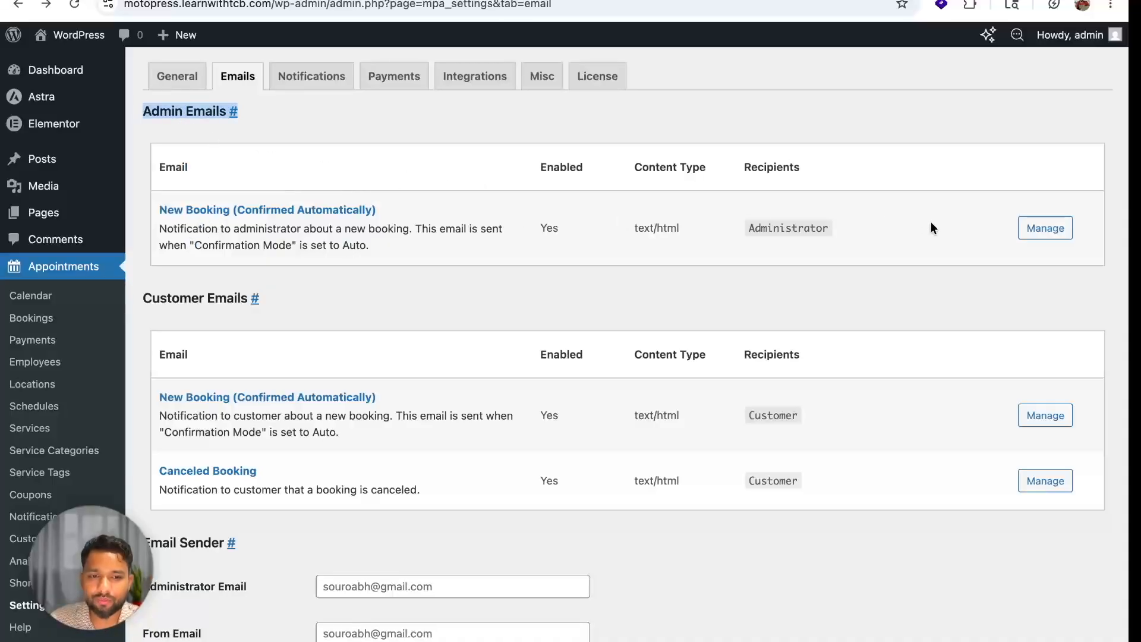
scroll(464, 249, down, 3)
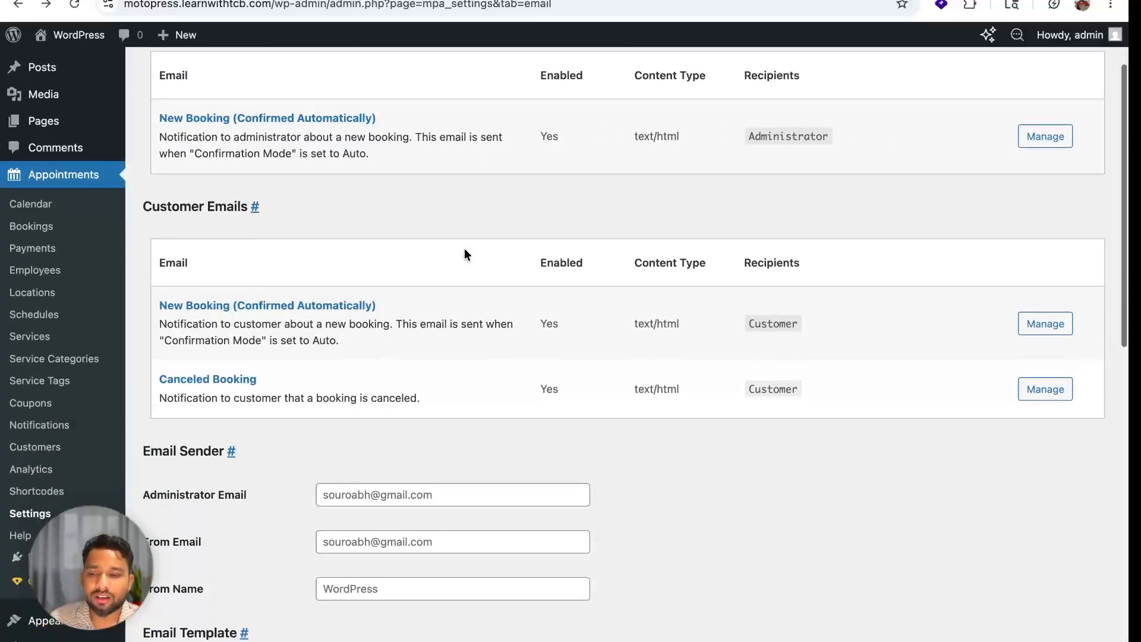
triple_click(193, 204)
scroll(164, 368, down, 1)
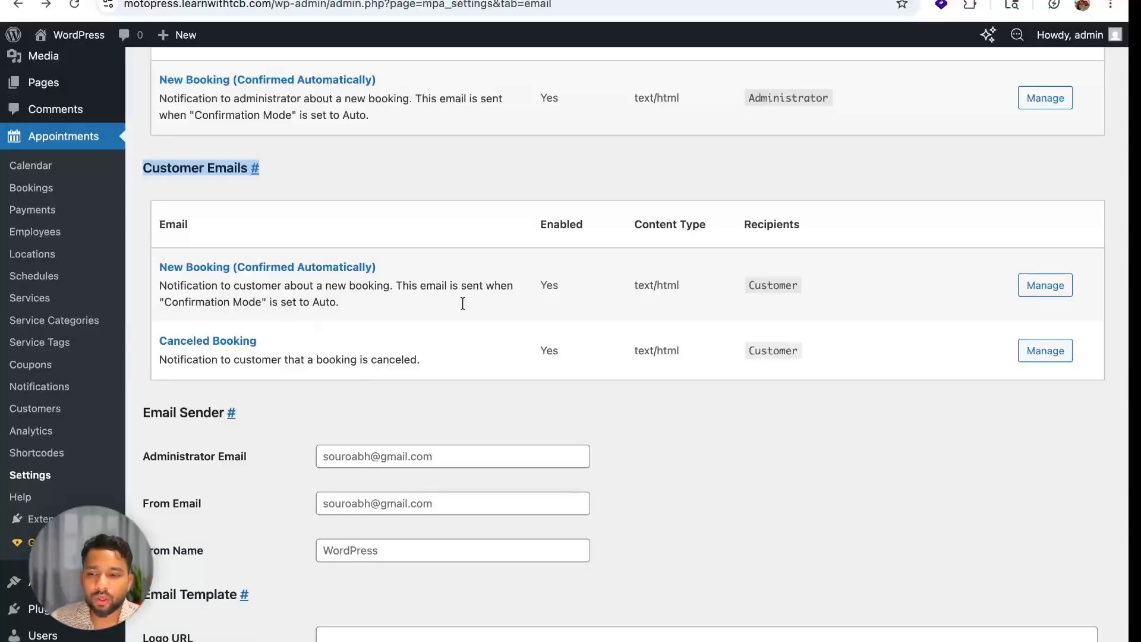
Add a closing "contact us" line with a phone number to the customer's New Booking (Confirmed Automatically) email template and save the changes.
click(1041, 286)
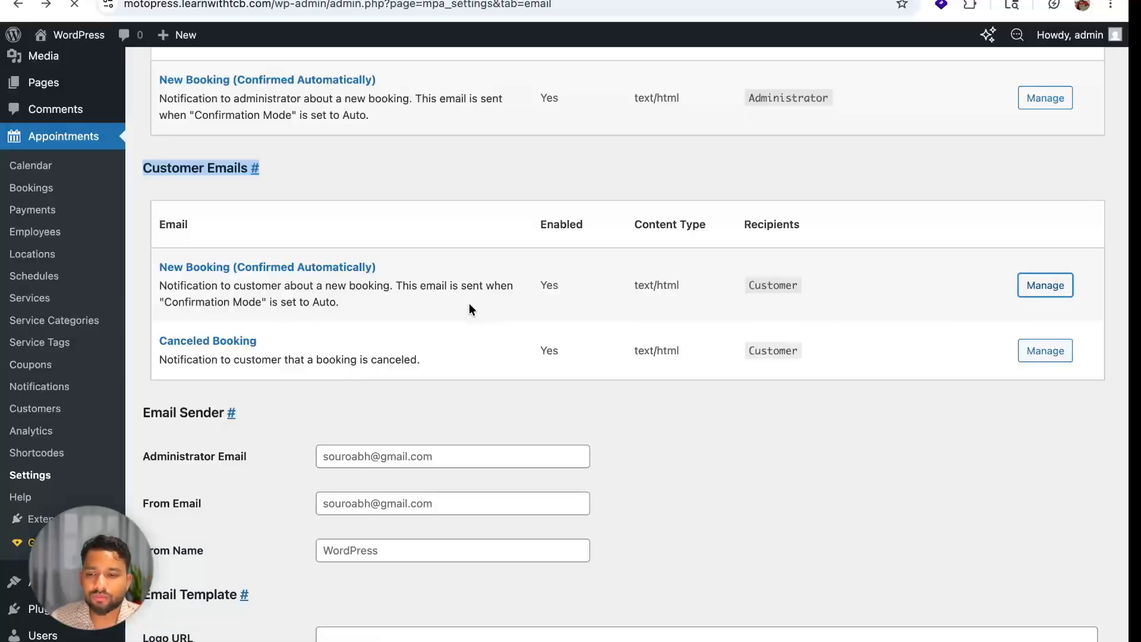
scroll(308, 405, down, 2)
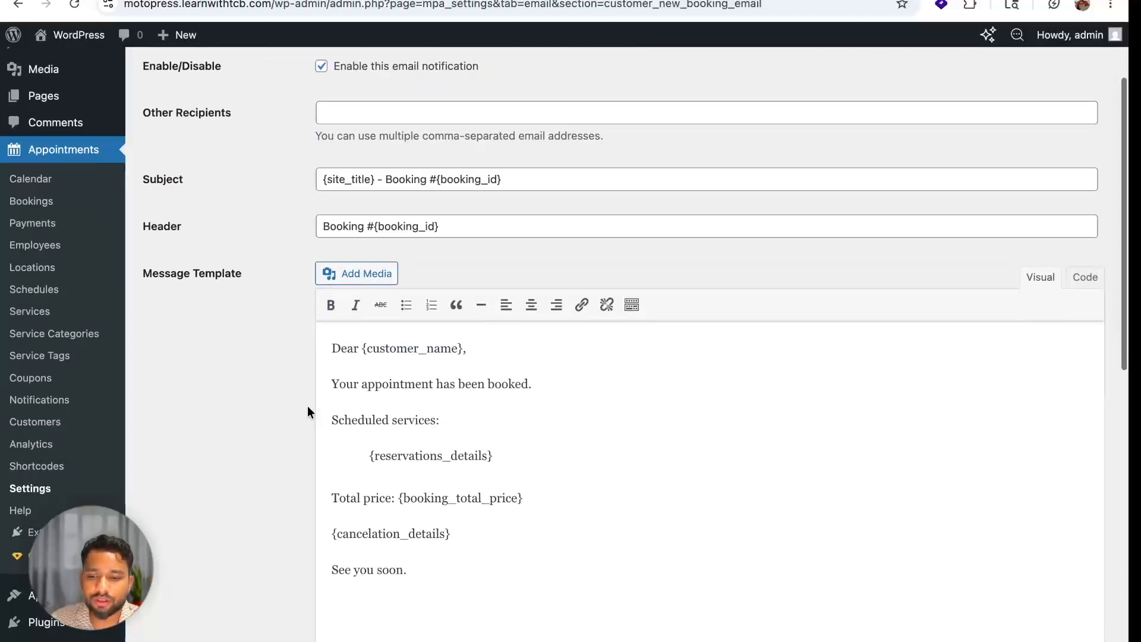
click(458, 349)
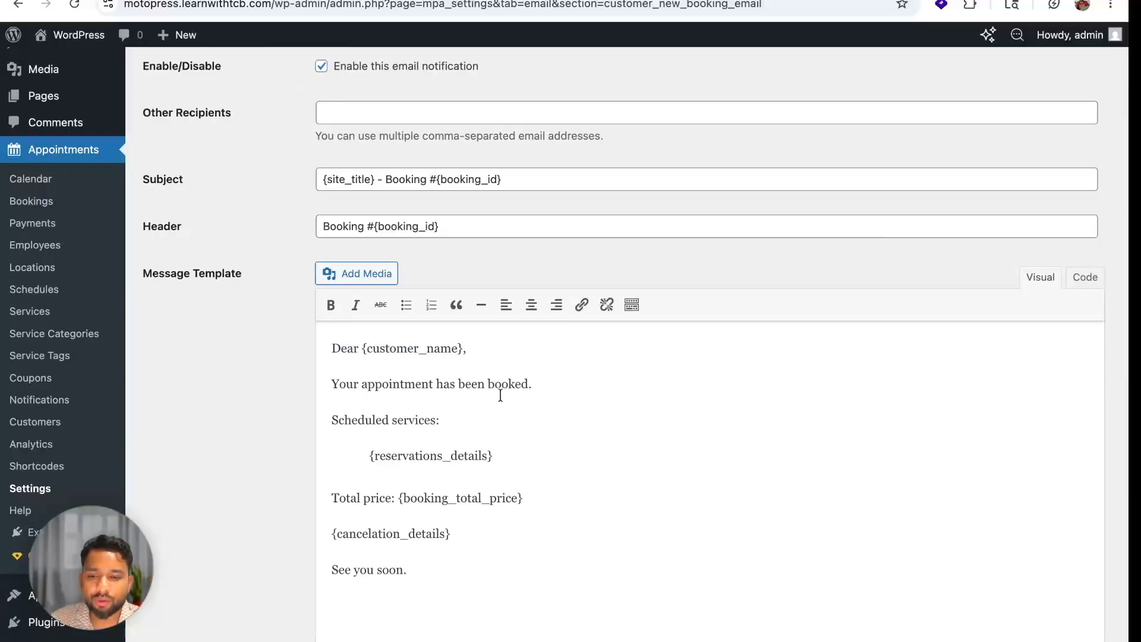
scroll(545, 396, down, 2)
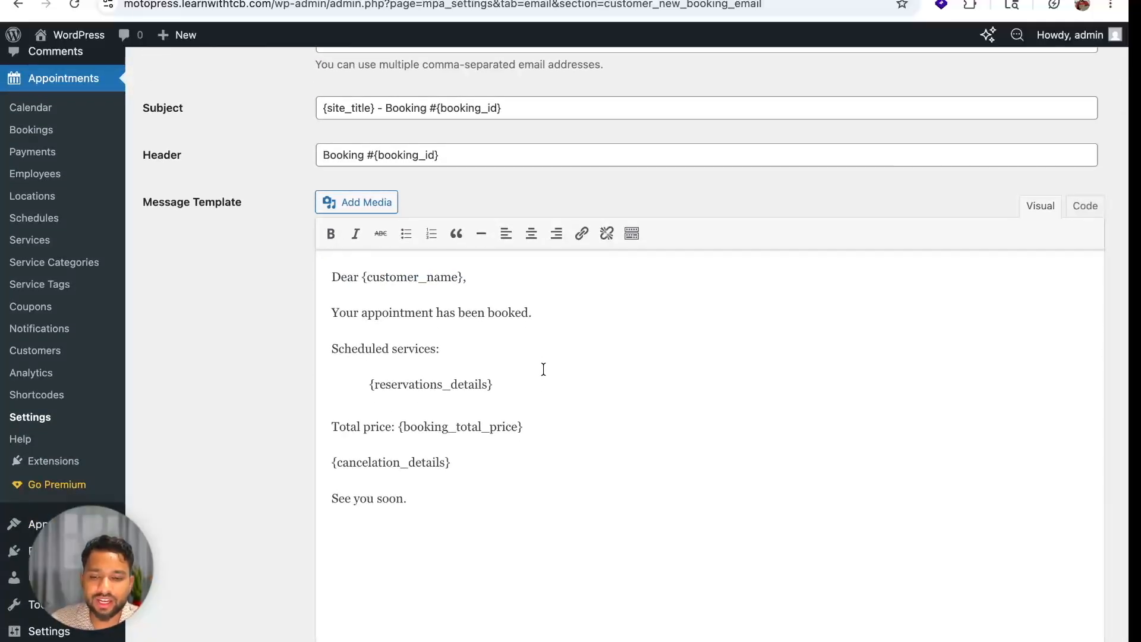
scroll(481, 468, down, 2)
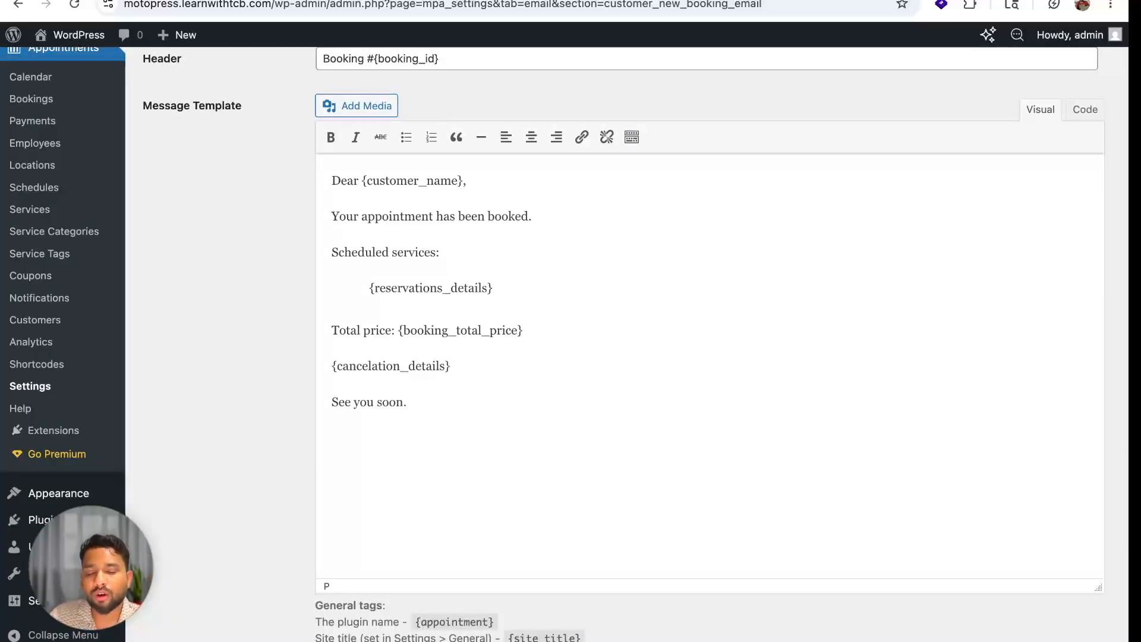
text(contact)
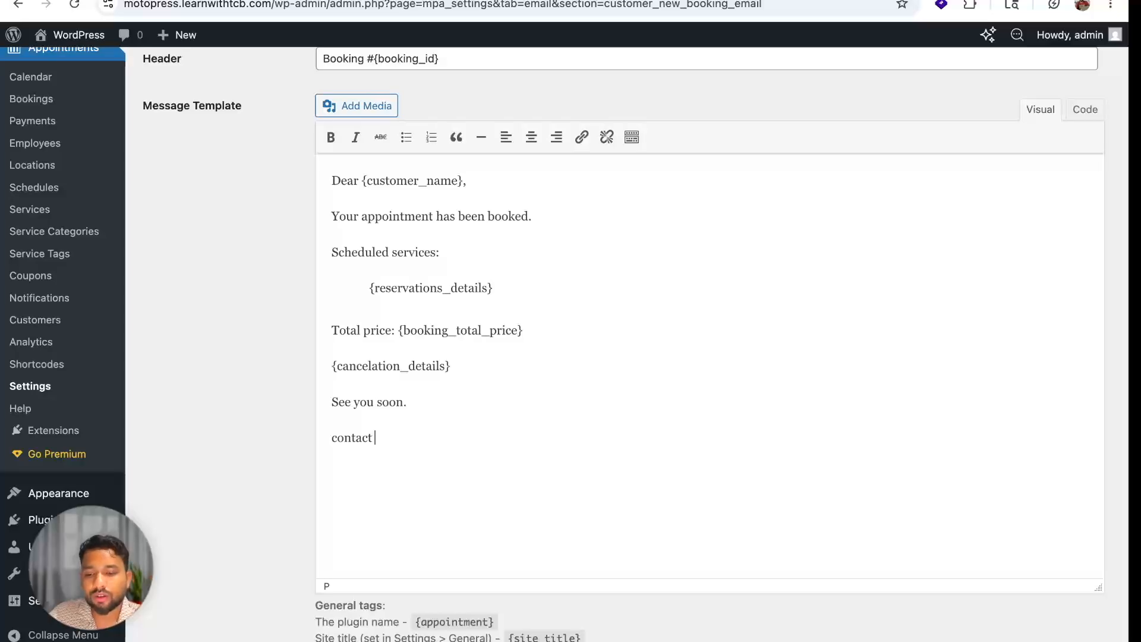
text( us 888888888)
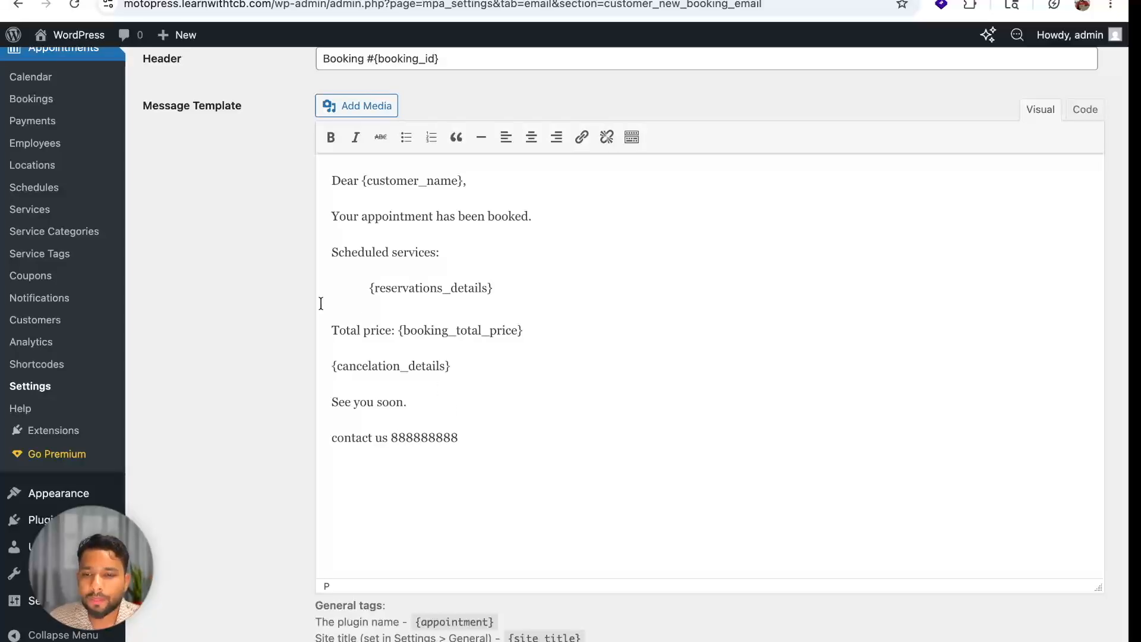
scroll(321, 304, down, 10)
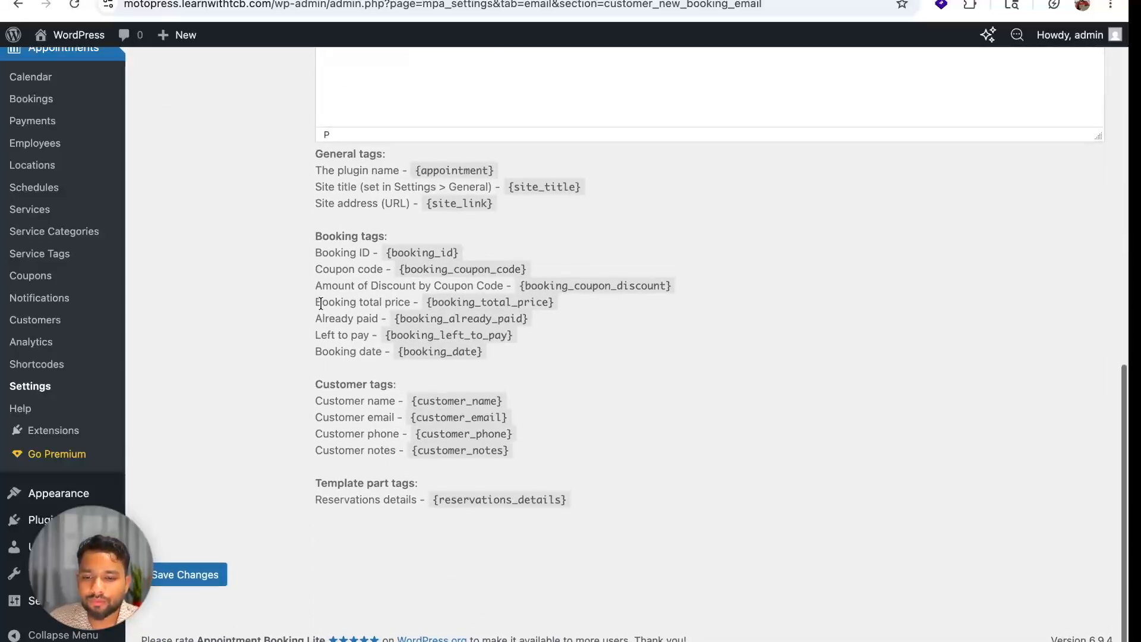
click(217, 579)
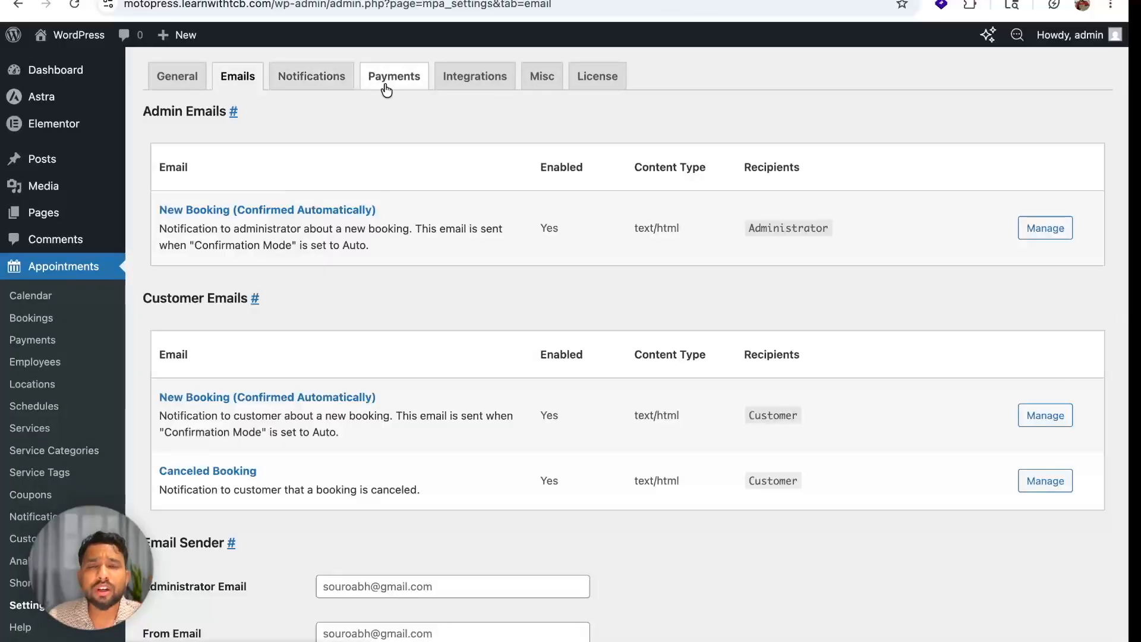
Review the payment methods and general payment settings of the appointment plugin.
click(388, 86)
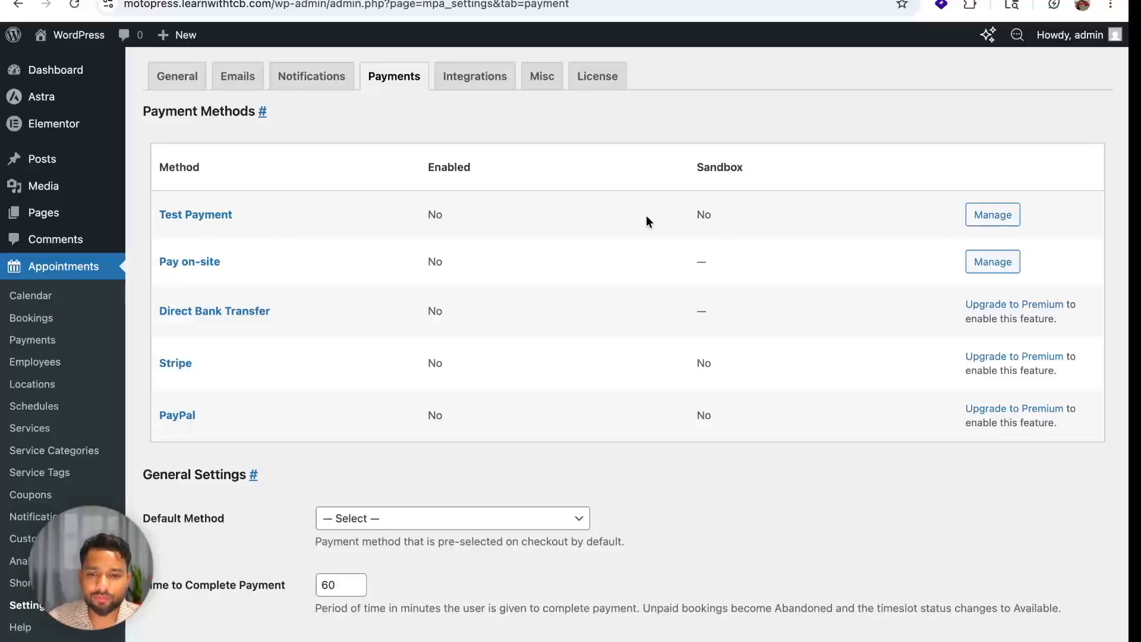
scroll(432, 308, down, 1)
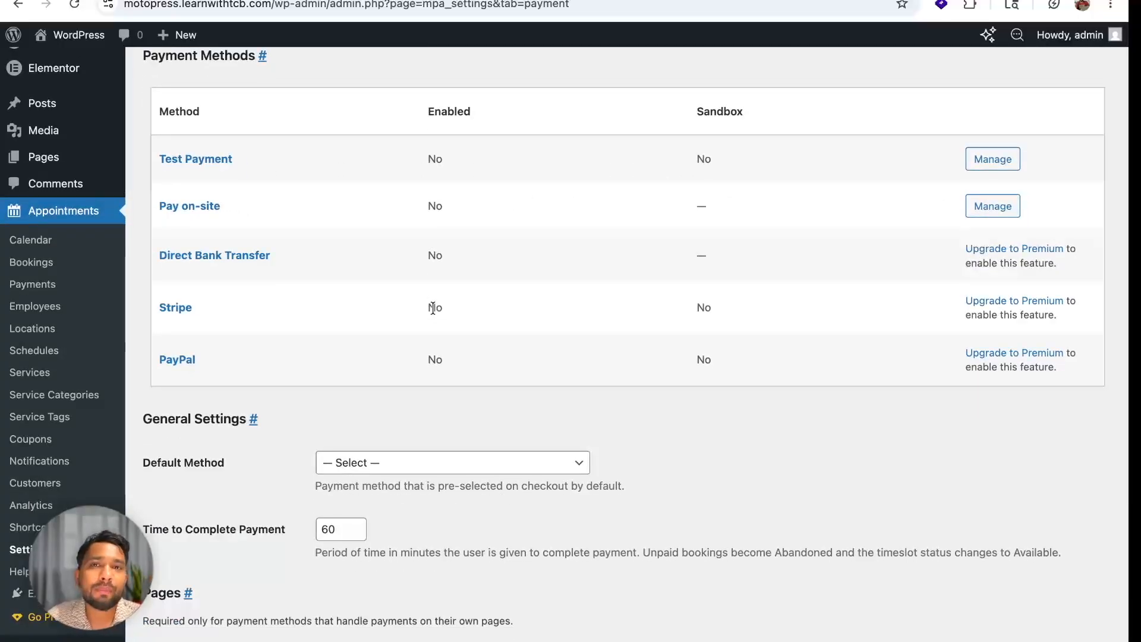
scroll(433, 307, up, 1)
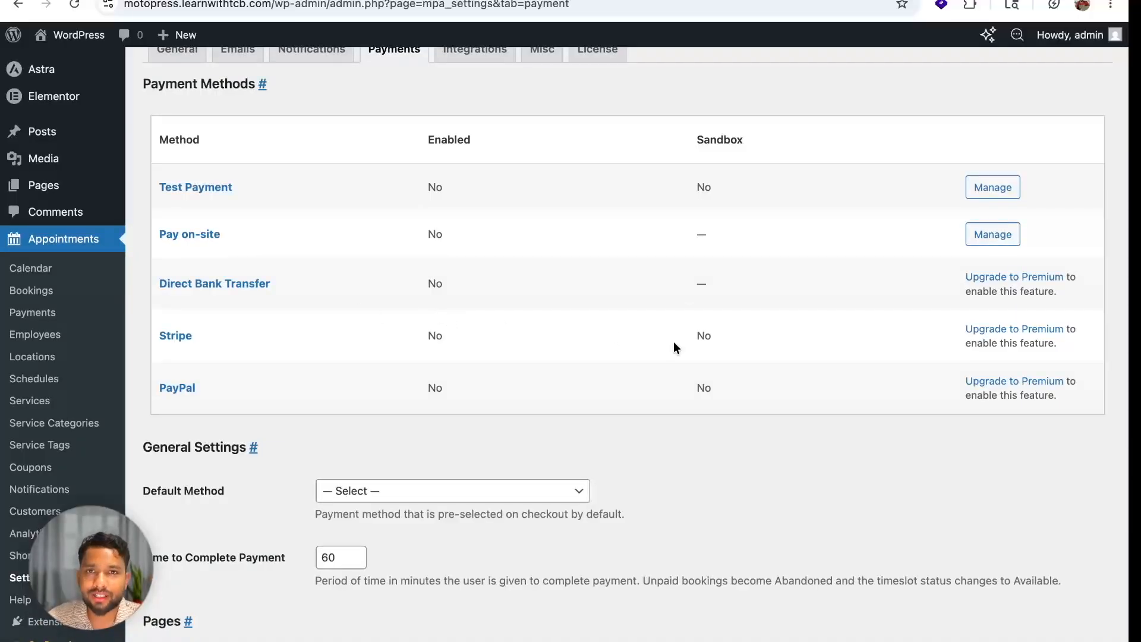
scroll(673, 342, up, 1)
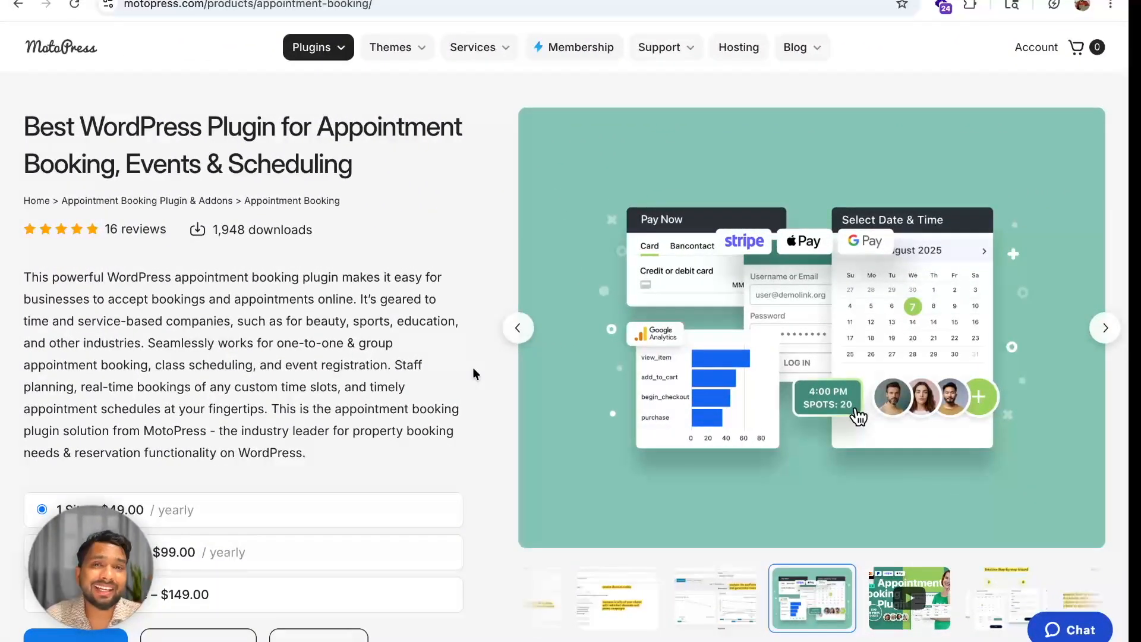
Switch to the MotoPress Appointment Booking product page and review its license and bundle pricing options.
scroll(472, 367, down, 4)
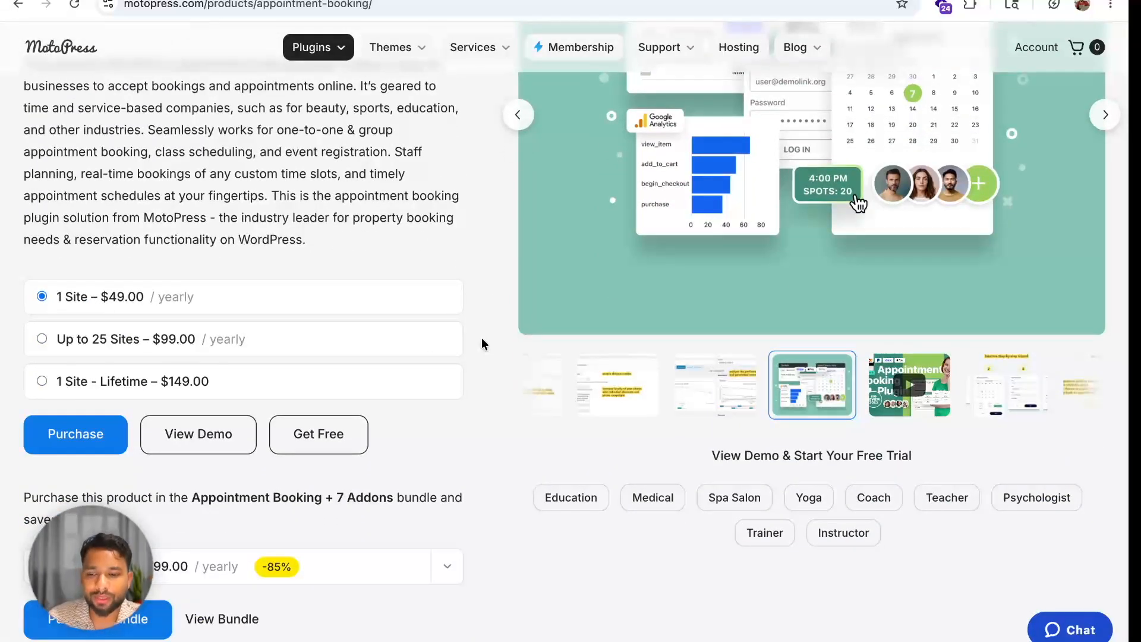
scroll(481, 343, down, 4)
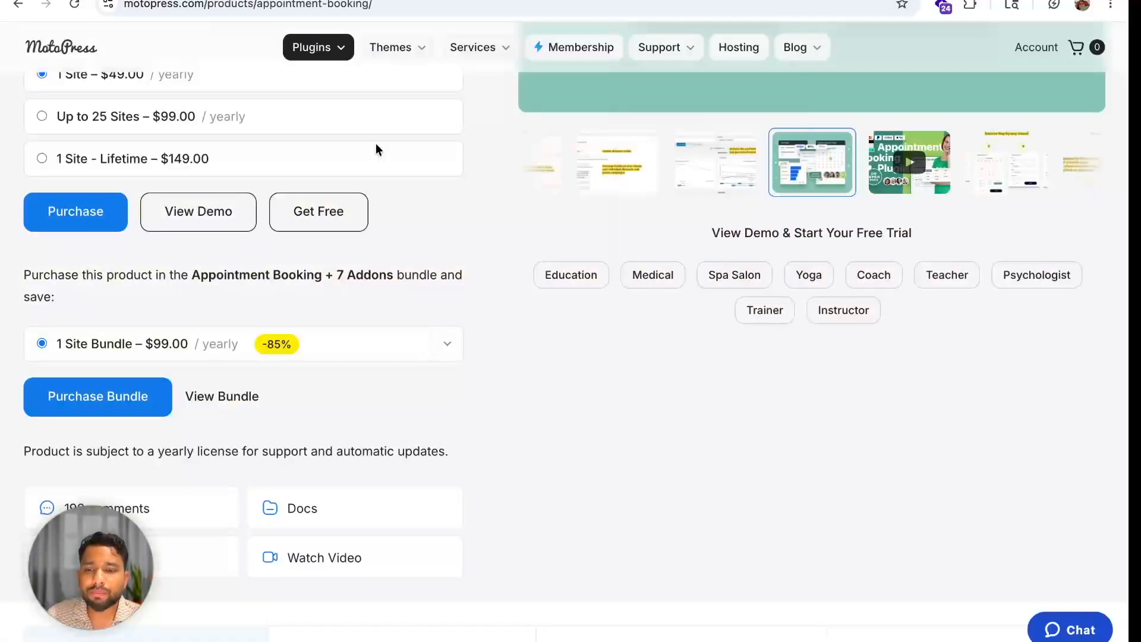
scroll(497, 191, up, 6)
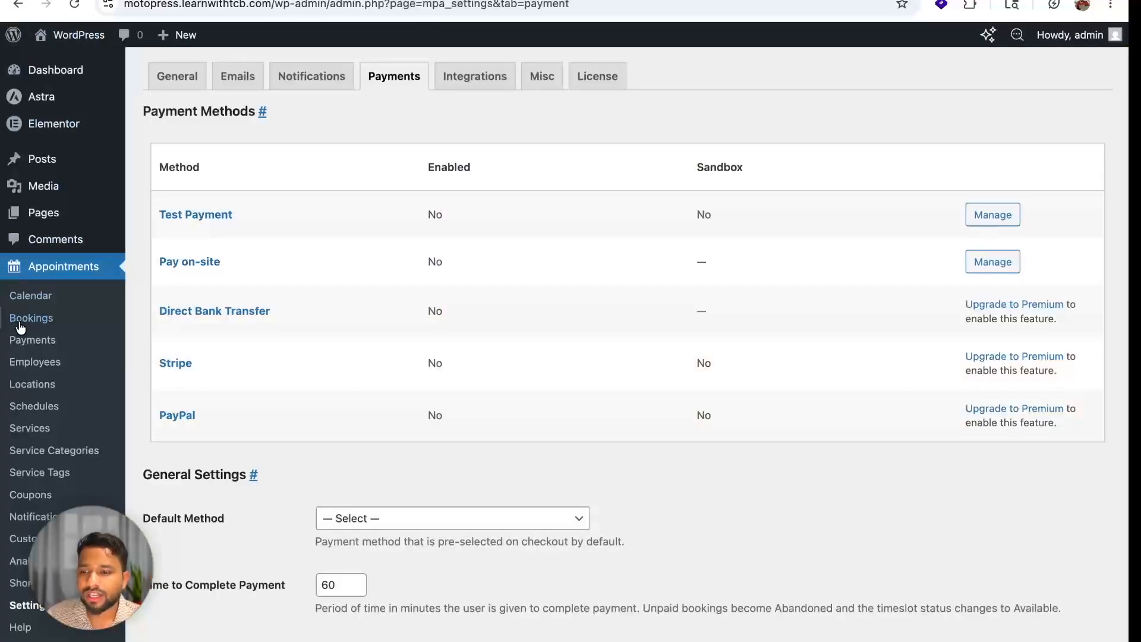
Upload and activate the full Appointment Booking plugin in WordPress and deactivate Appointment Booking Lite.
scroll(23, 321, down, 5)
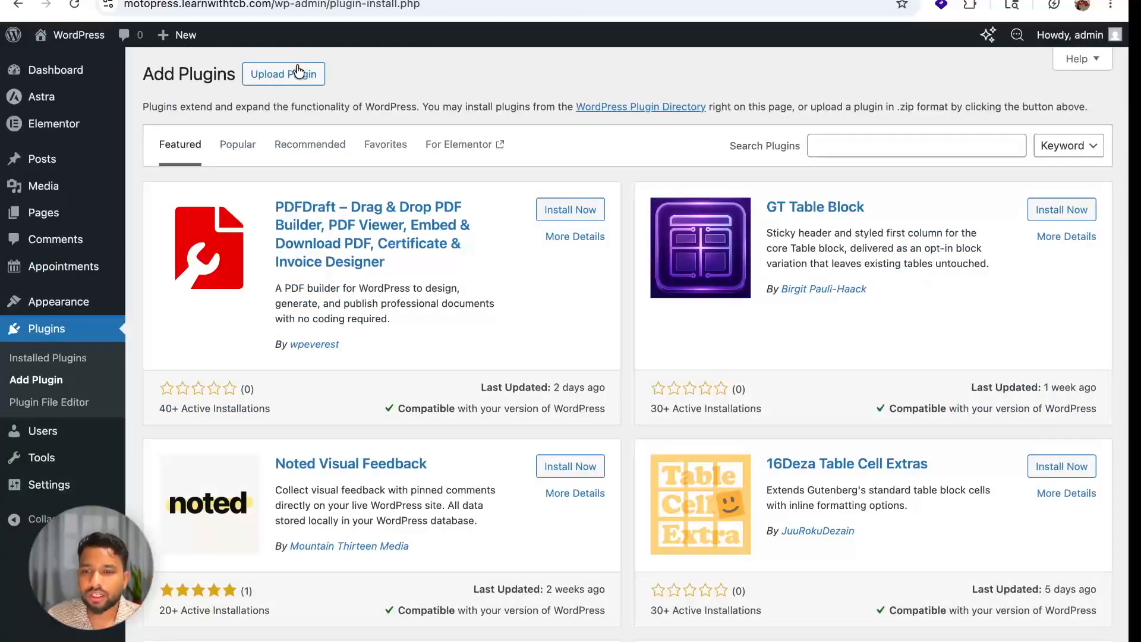
click(295, 73)
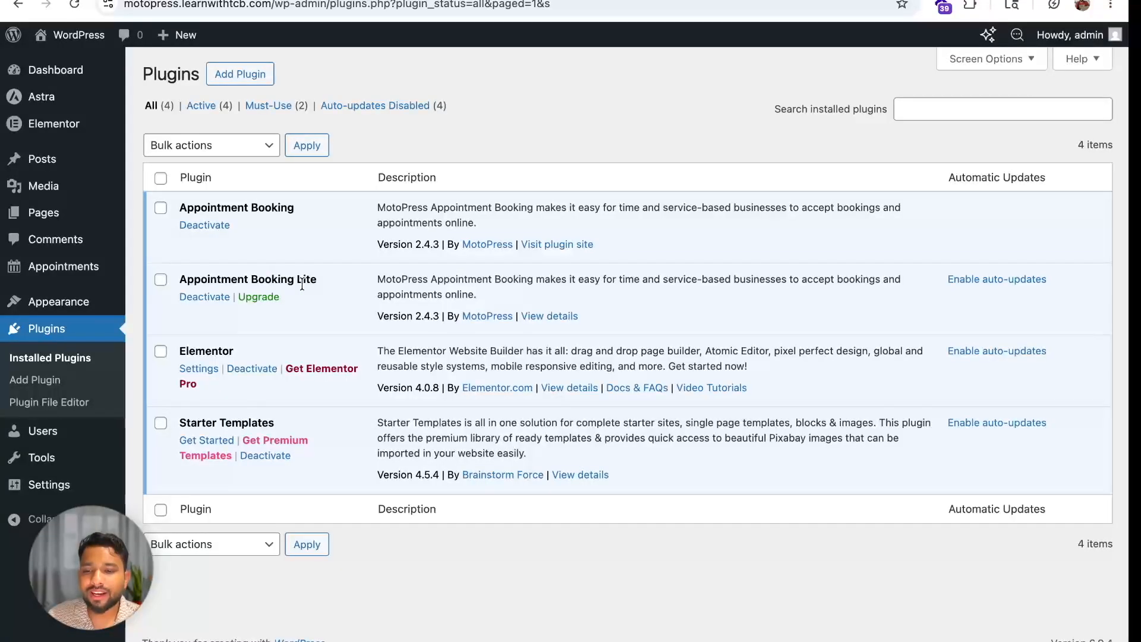
double_click(301, 282)
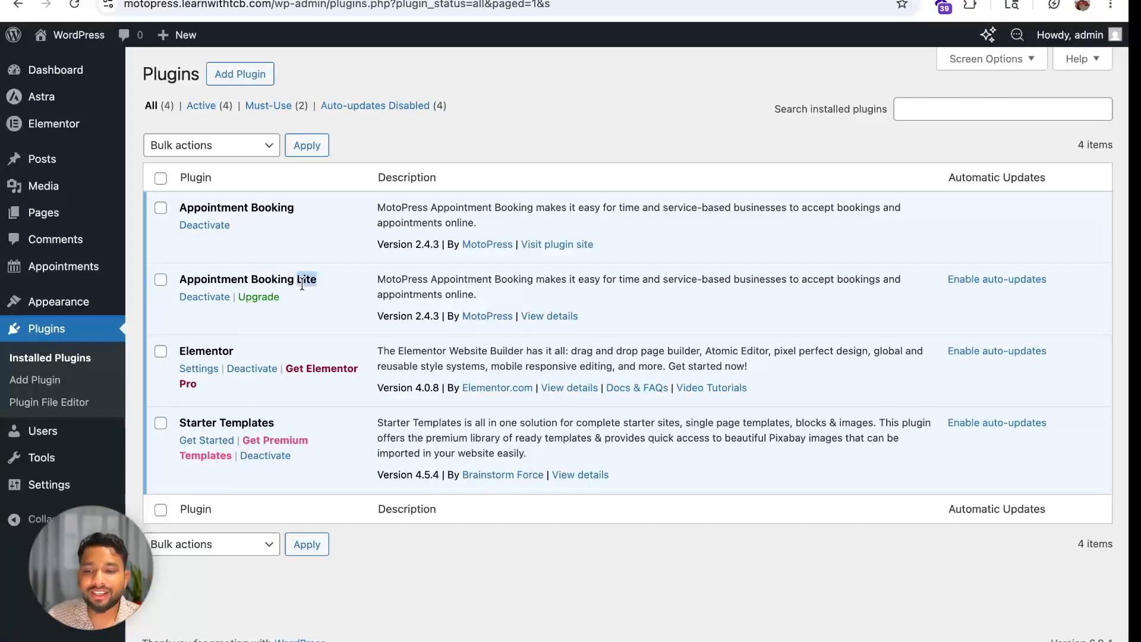
click(185, 300)
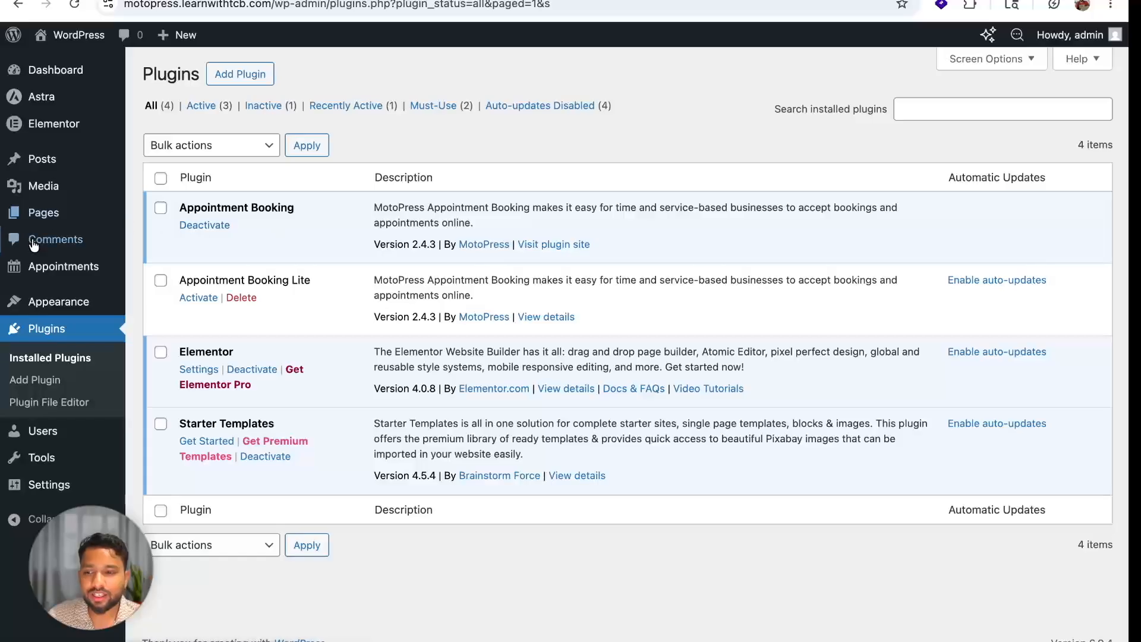
Return to the appointment payment settings and examine the PayPal payment method's configuration options.
mouse_move(99, 280)
click(58, 274)
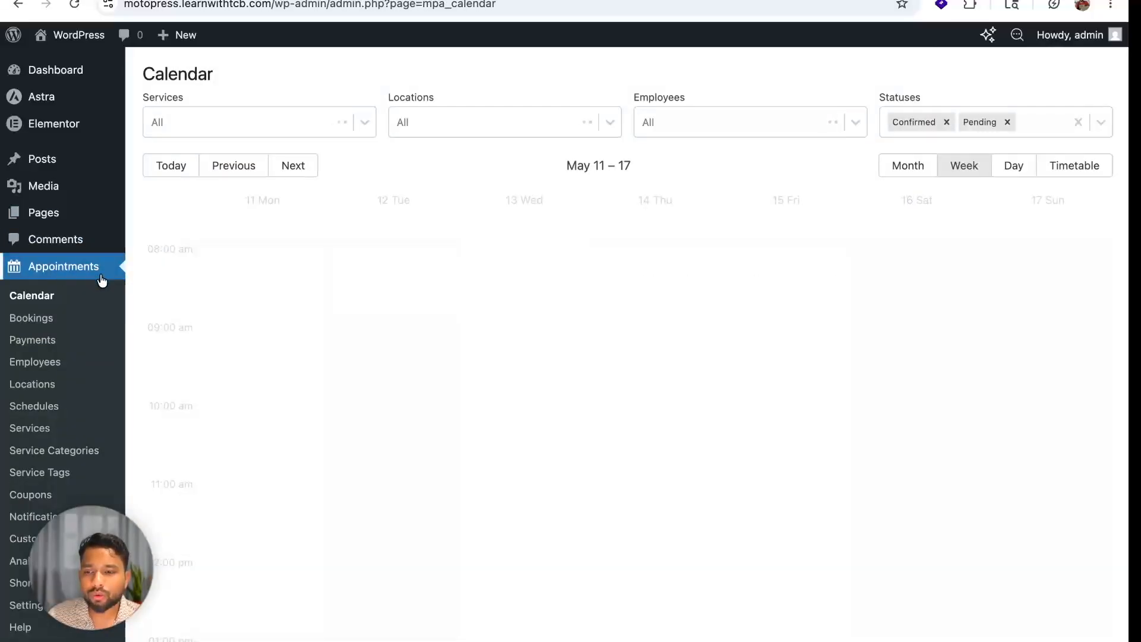
scroll(54, 488, down, 5)
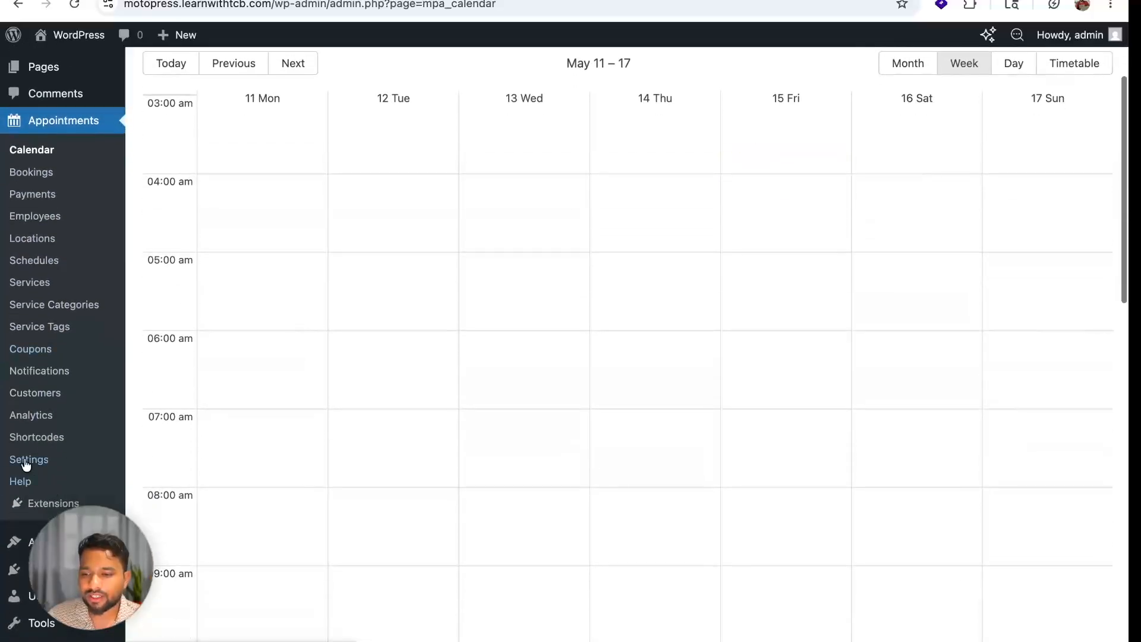
click(21, 458)
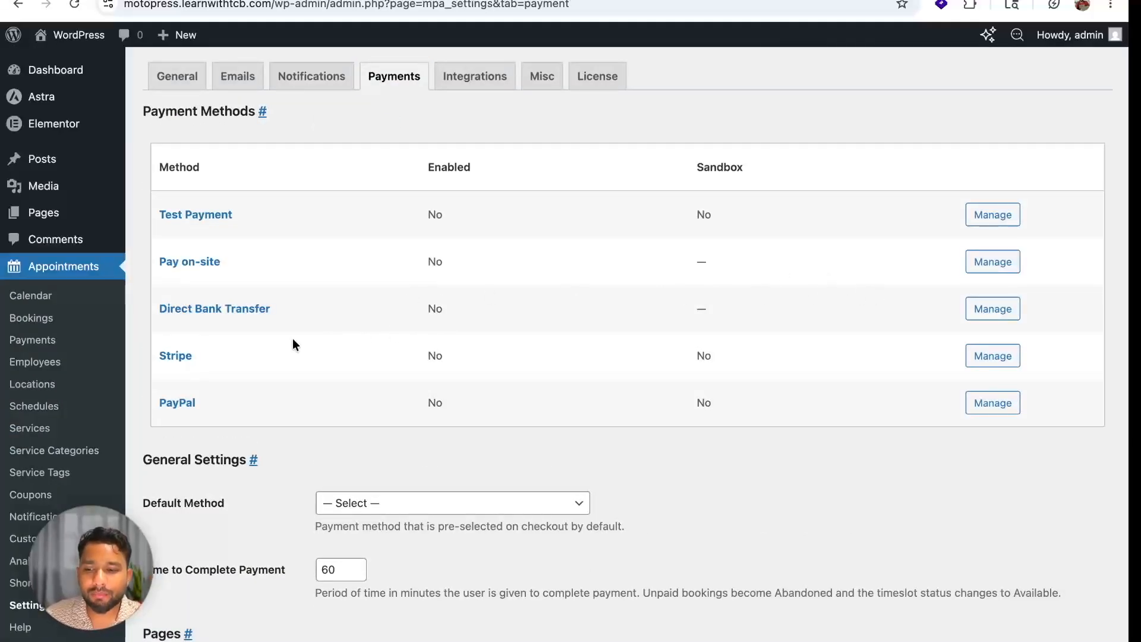
click(989, 404)
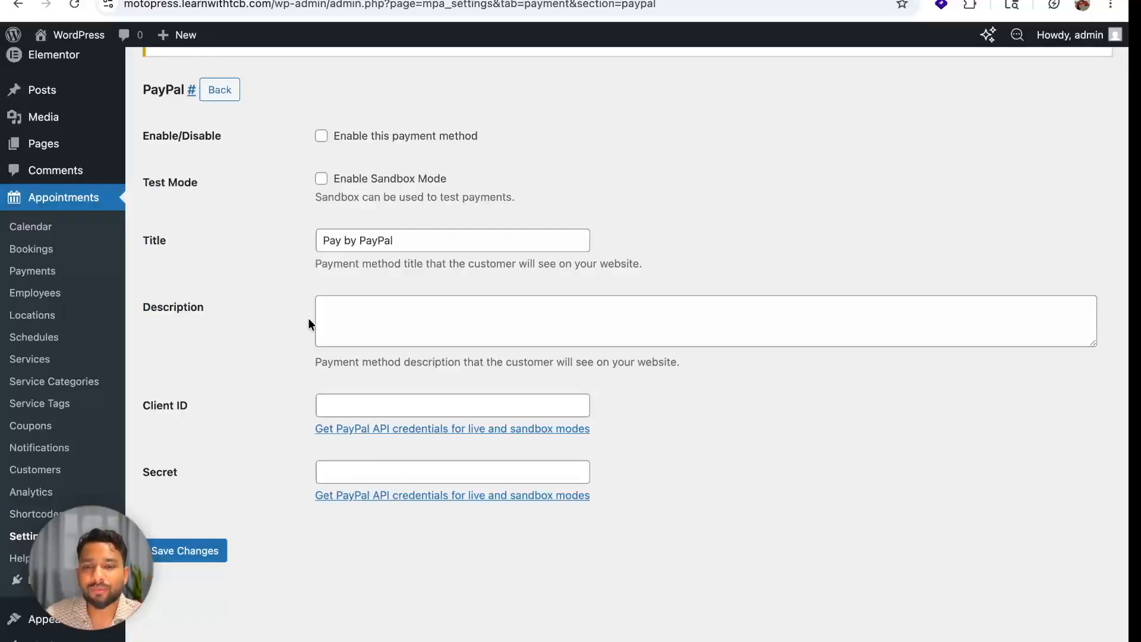
scroll(309, 321, up, 2)
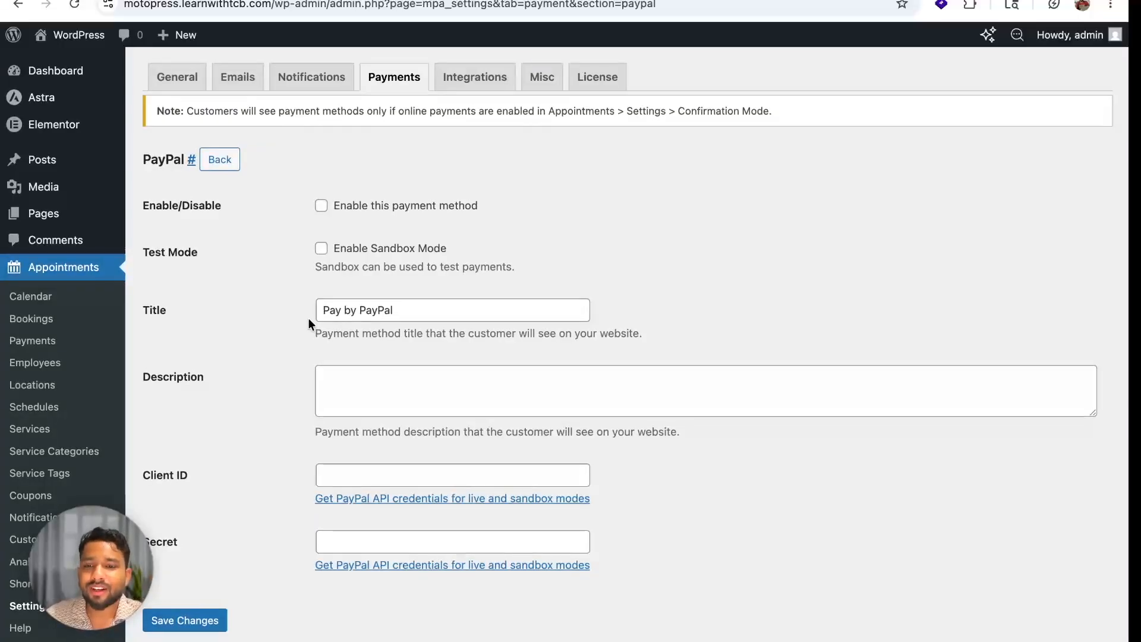
View the Google Calendar Sync integration settings and examine the appointment revenue analytics for today.
click(458, 80)
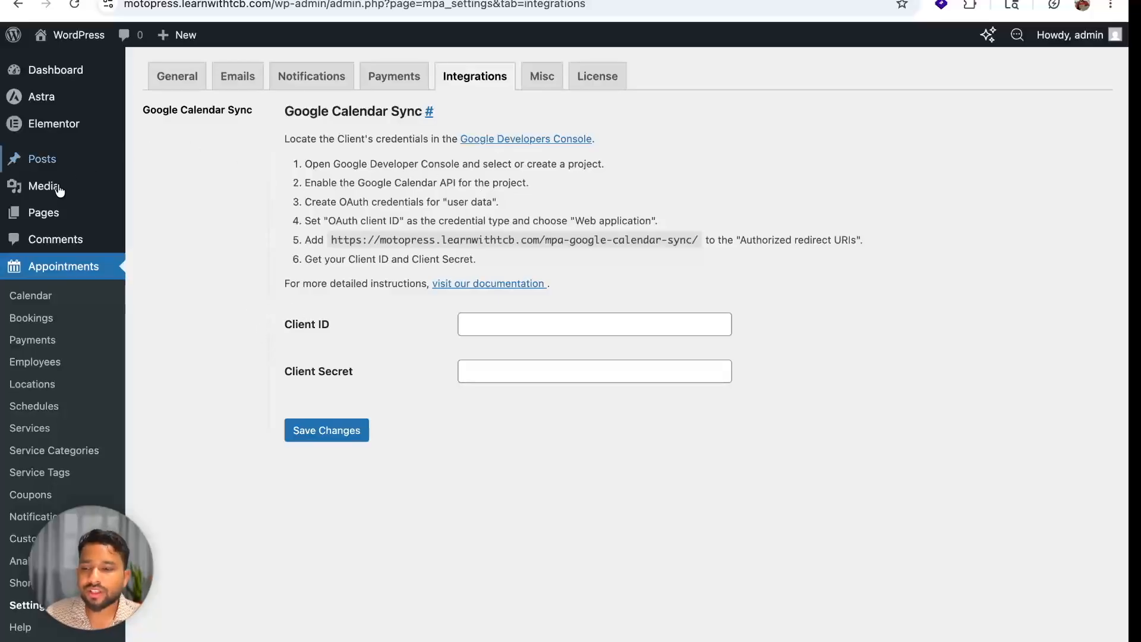
scroll(36, 238, down, 3)
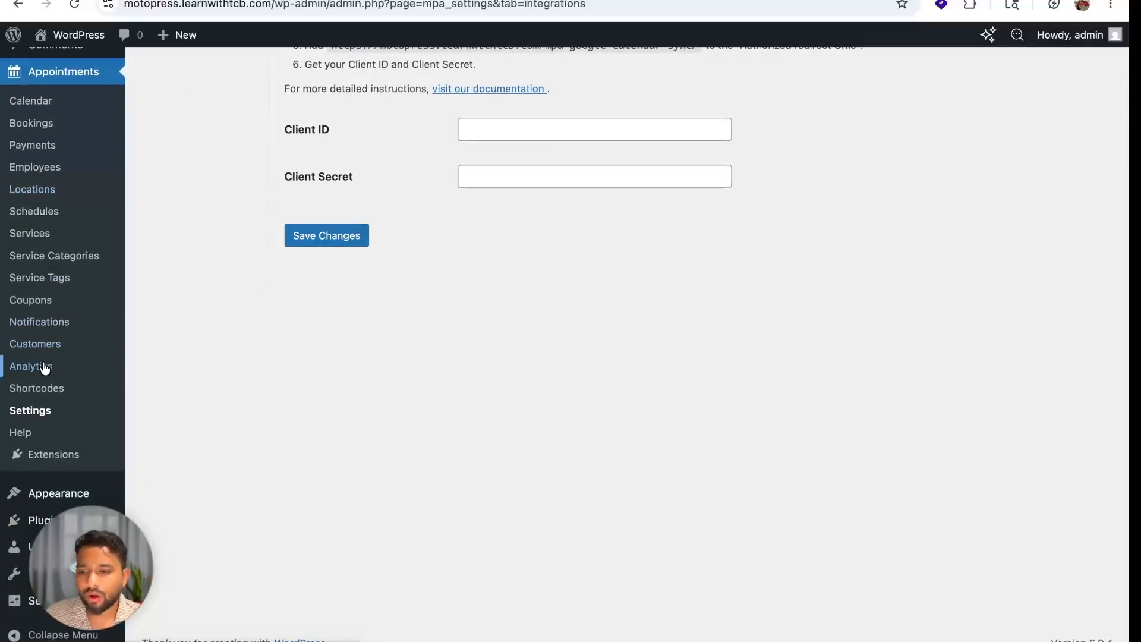
click(56, 369)
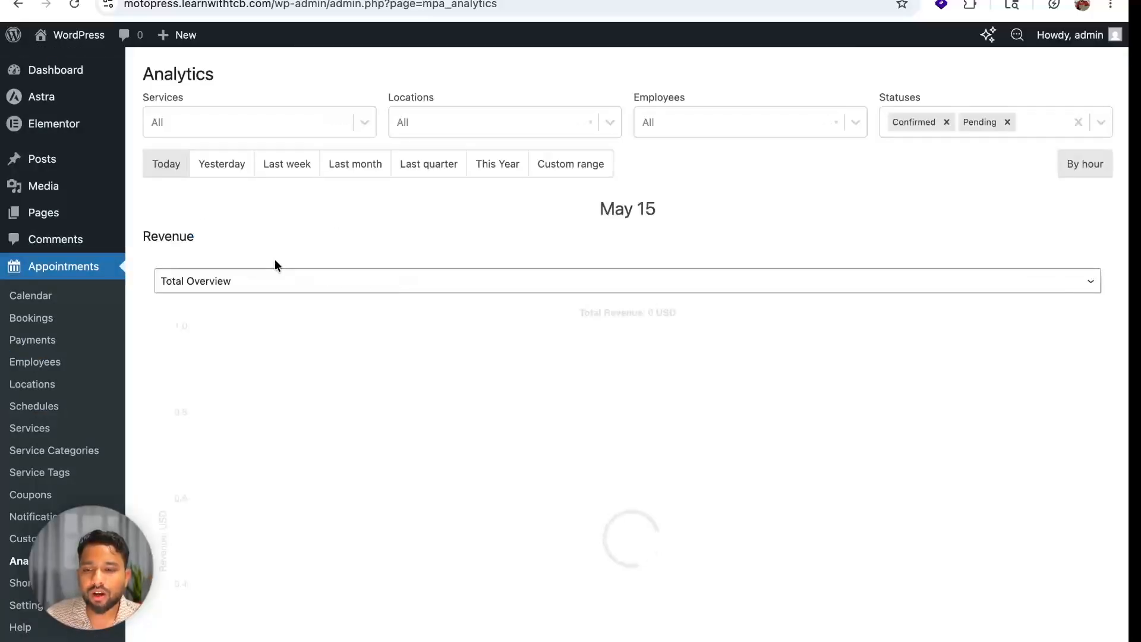
scroll(323, 264, down, 1)
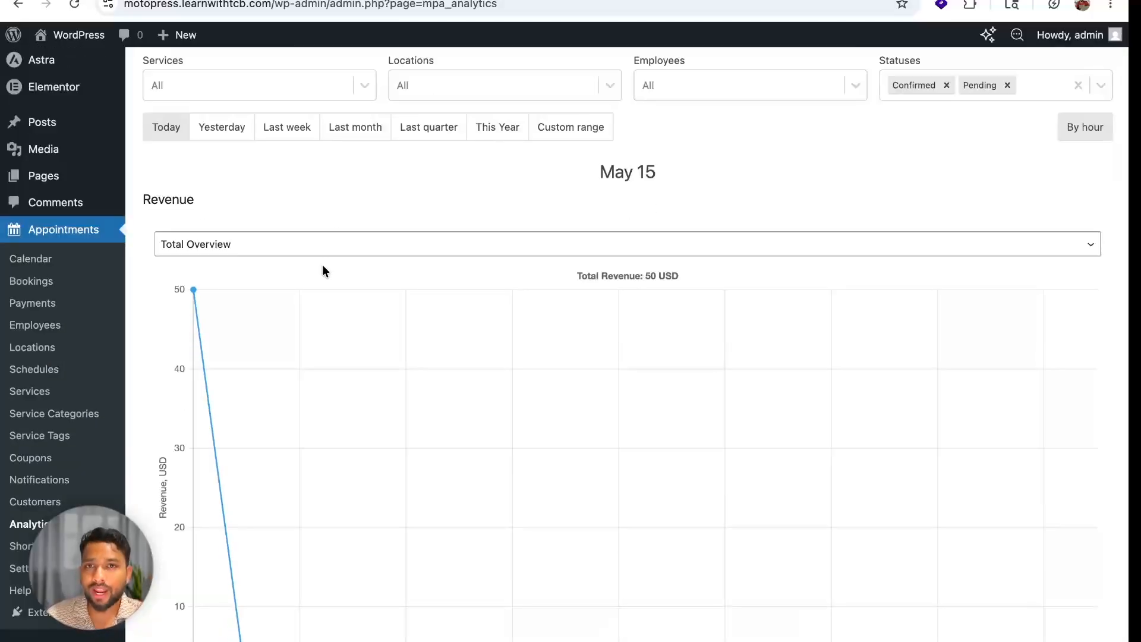
scroll(322, 271, up, 1)
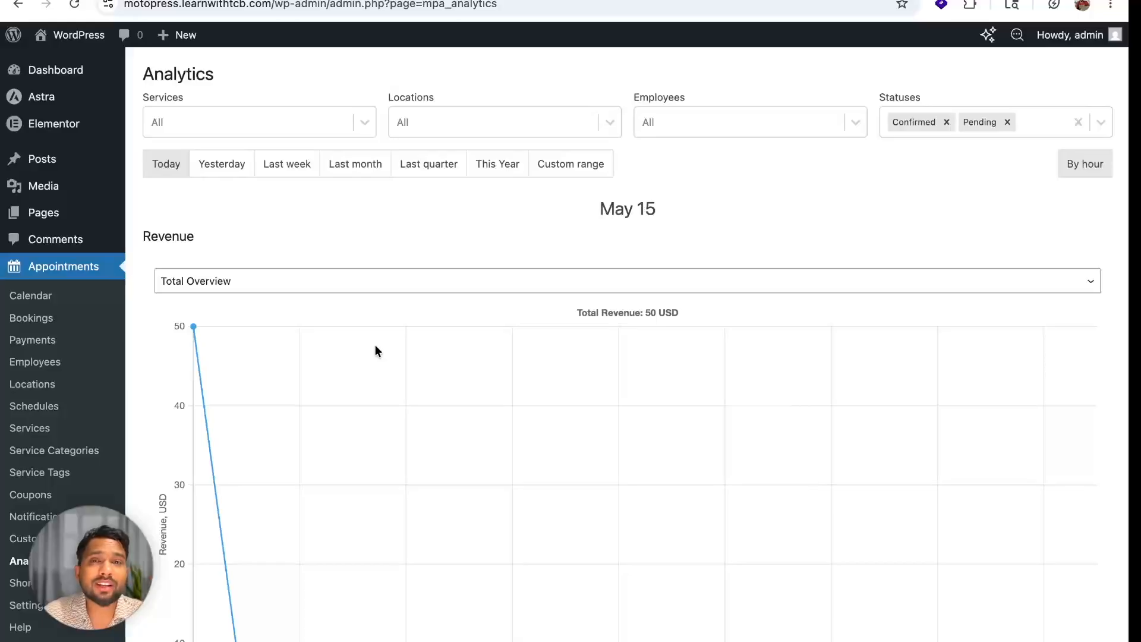